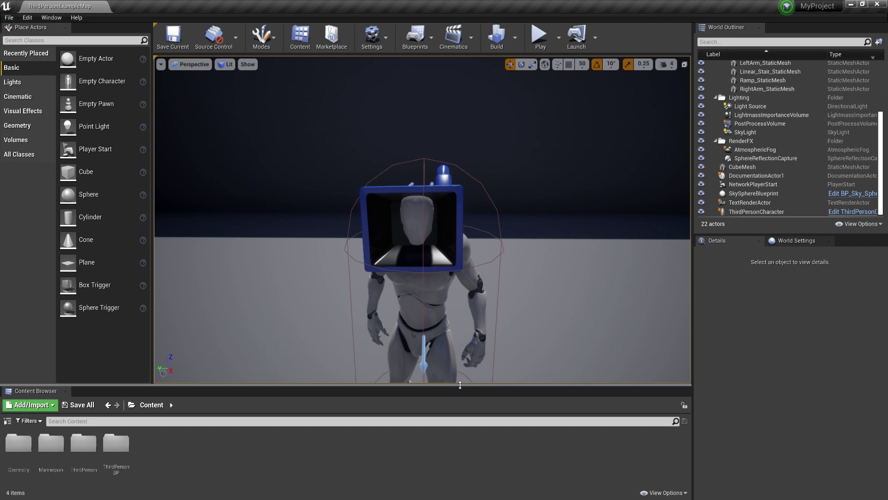
{"action": "scroll", "coordinate": [456, 349], "scroll_direction": "up", "scroll_amount": 5}
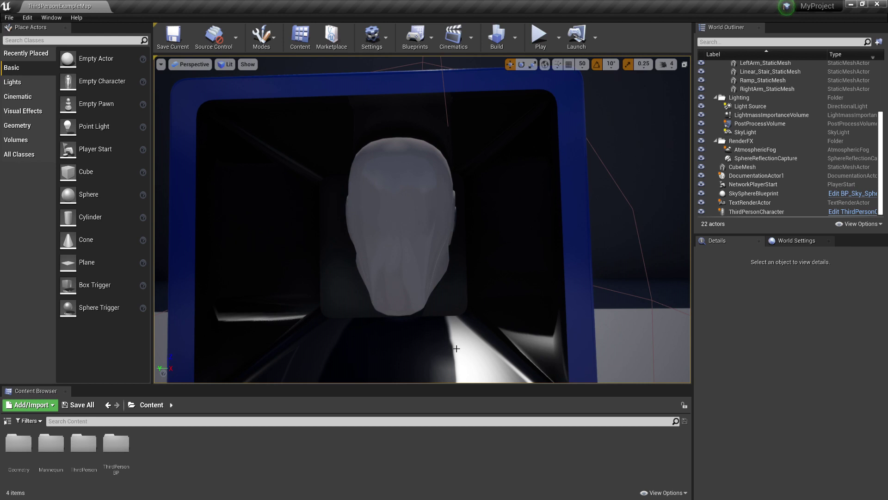
{"action": "scroll", "coordinate": [456, 348], "scroll_direction": "down", "scroll_amount": 5}
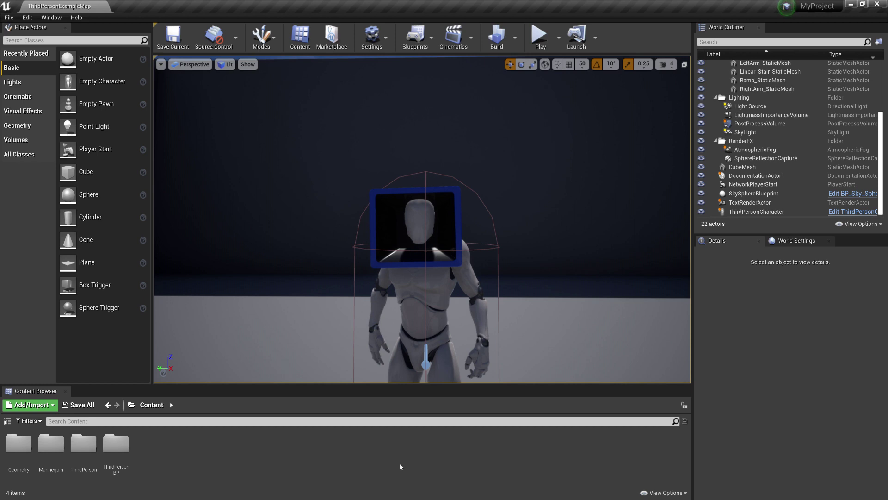
{"action": "right_click_drag", "start_coordinate": [398, 337], "coordinate": [398, 356]}
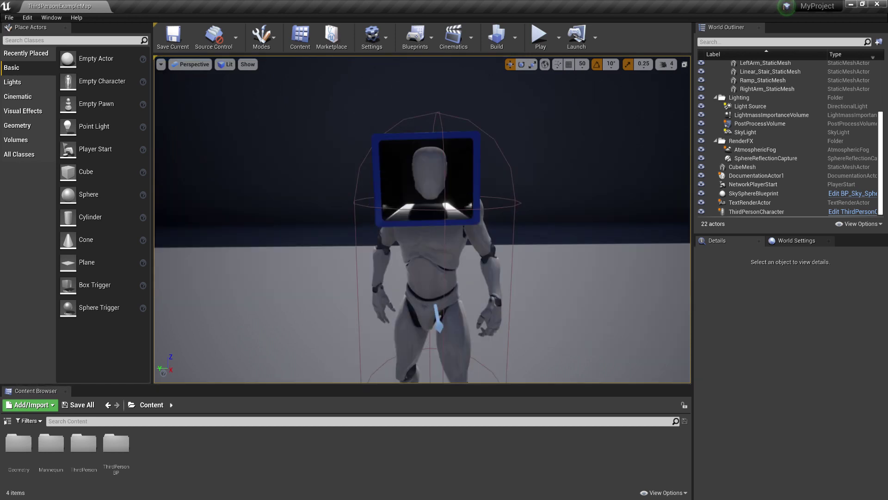
- Switch to the Marble Floor folder in File Explorer and examine its AO, diff, disp, nor, rough and spec texture maps
{"action": "left_click", "coordinate": [261, 499]}
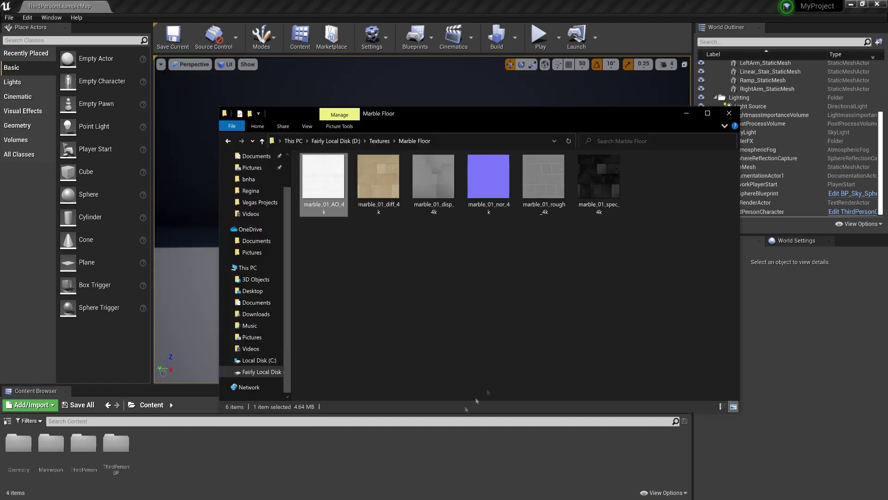
{"action": "left_click_drag", "start_coordinate": [440, 116], "coordinate": [478, 299]}
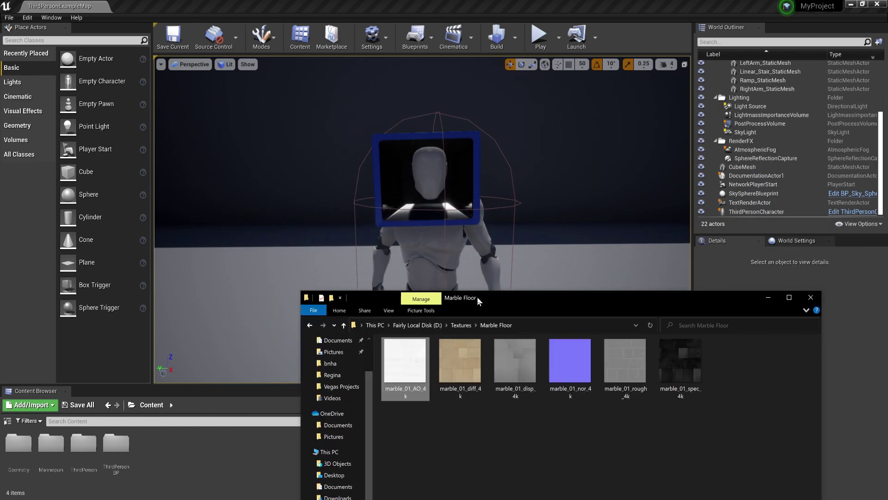
{"action": "left_click_drag", "start_coordinate": [424, 435], "coordinate": [742, 385]}
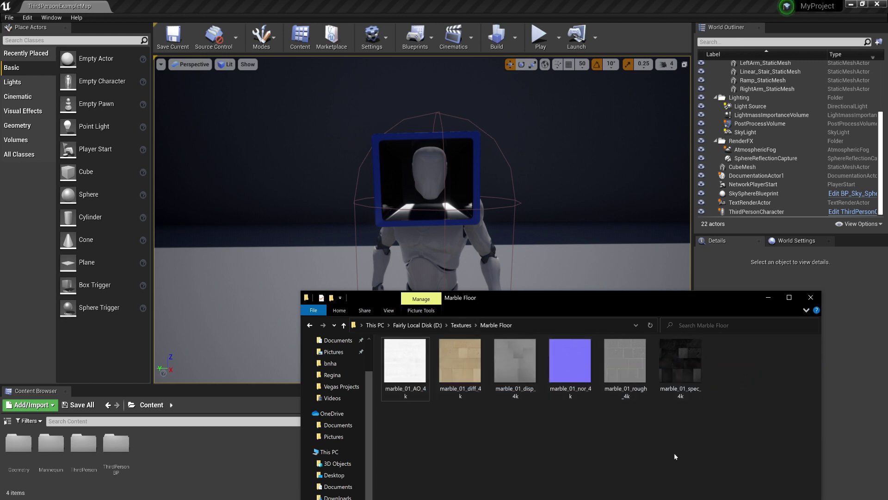
{"action": "left_click_drag", "start_coordinate": [716, 450], "coordinate": [423, 358]}
{"action": "left_click", "coordinate": [527, 460]}
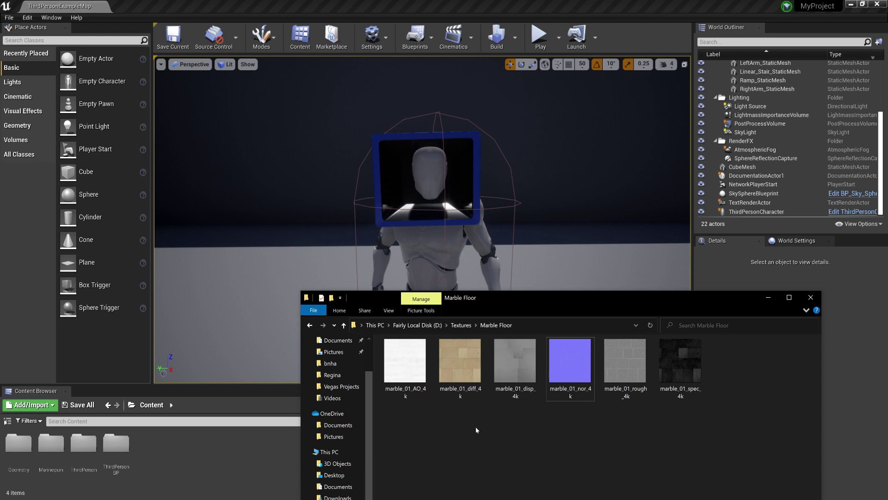
{"action": "left_click_drag", "start_coordinate": [463, 416], "coordinate": [454, 371]}
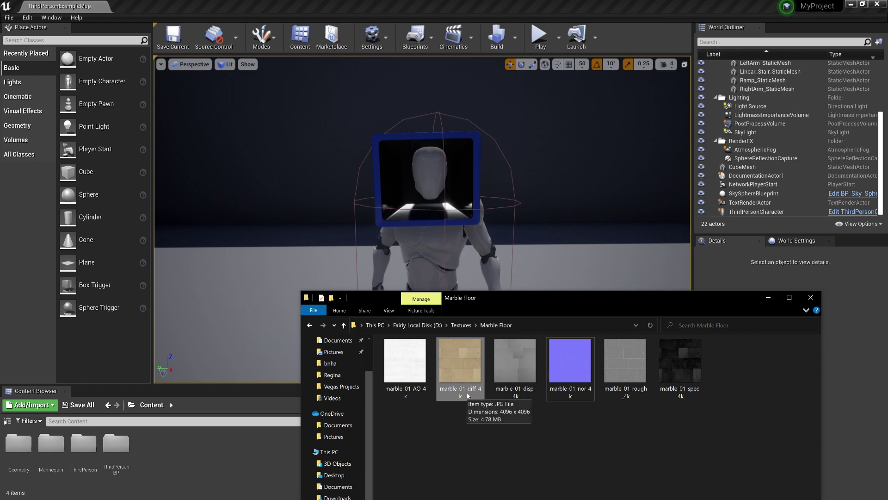
{"action": "left_click", "coordinate": [573, 383]}
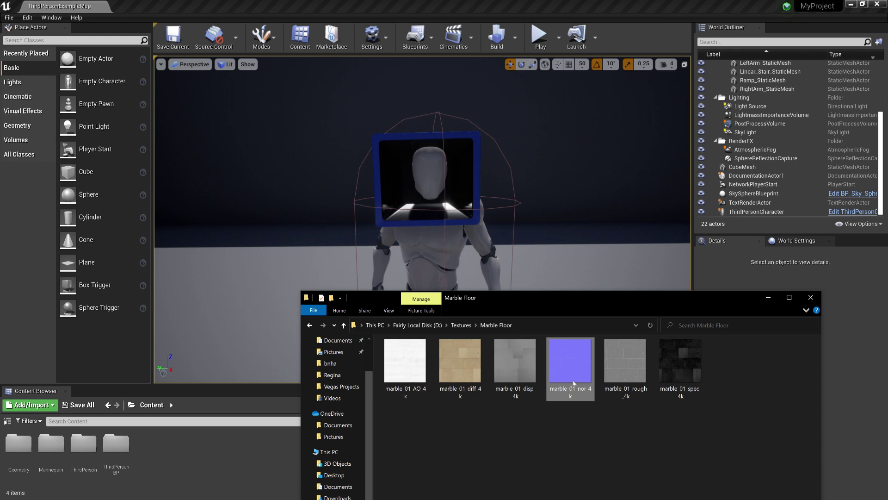
{"action": "left_click", "coordinate": [511, 362]}
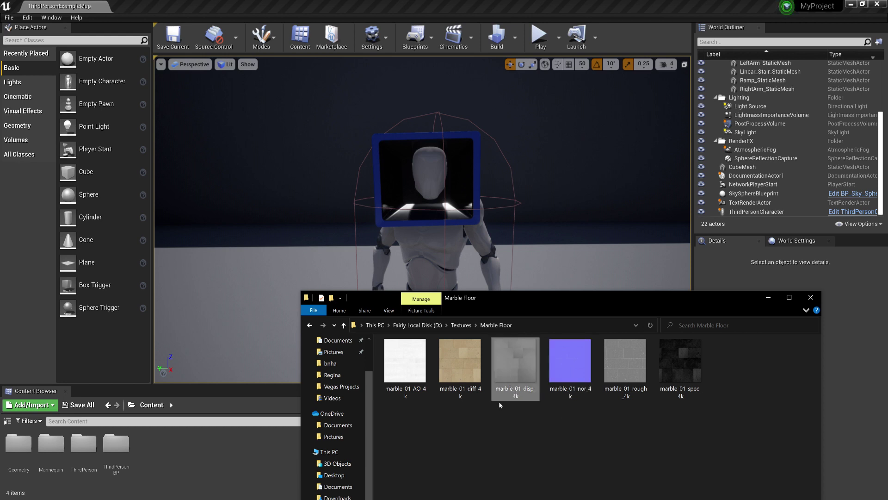
{"action": "left_click_drag", "start_coordinate": [570, 419], "coordinate": [549, 359]}
{"action": "left_click_drag", "start_coordinate": [530, 430], "coordinate": [506, 372]}
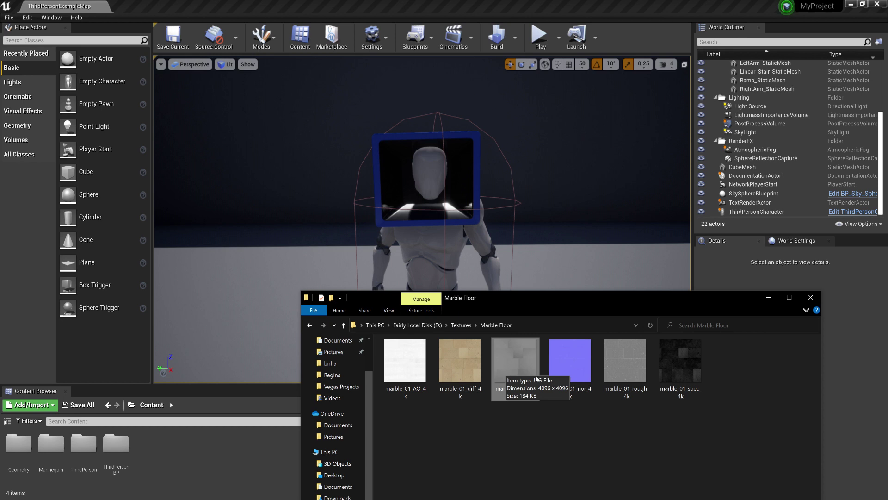
{"action": "left_click", "coordinate": [627, 368]}
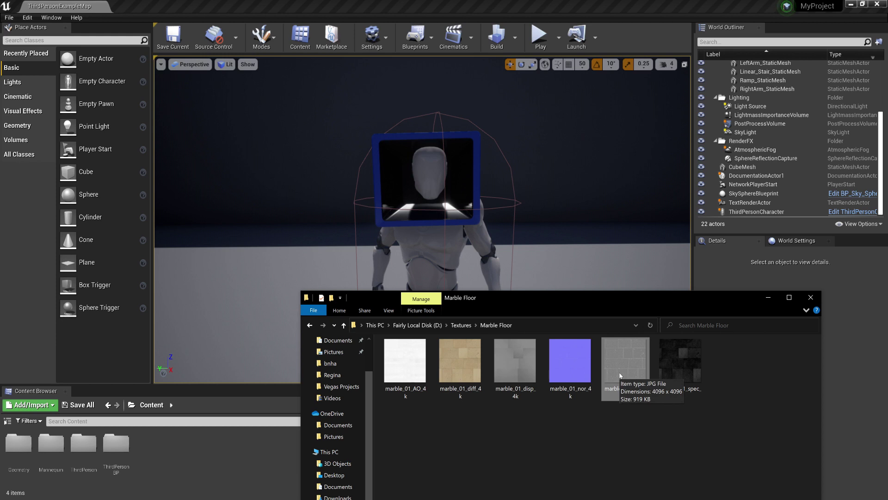
{"action": "left_click_drag", "start_coordinate": [612, 420], "coordinate": [610, 379]}
{"action": "left_click_drag", "start_coordinate": [667, 438], "coordinate": [683, 379]}
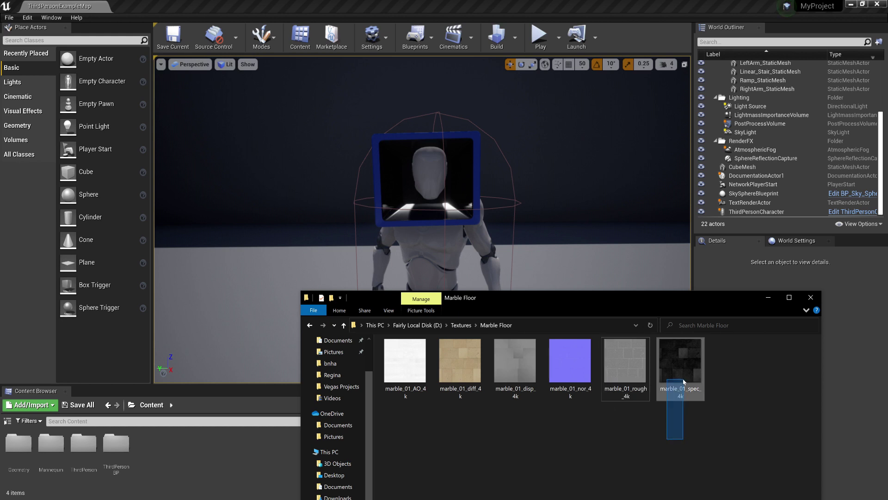
{"action": "left_click_drag", "start_coordinate": [683, 379], "coordinate": [685, 381]}
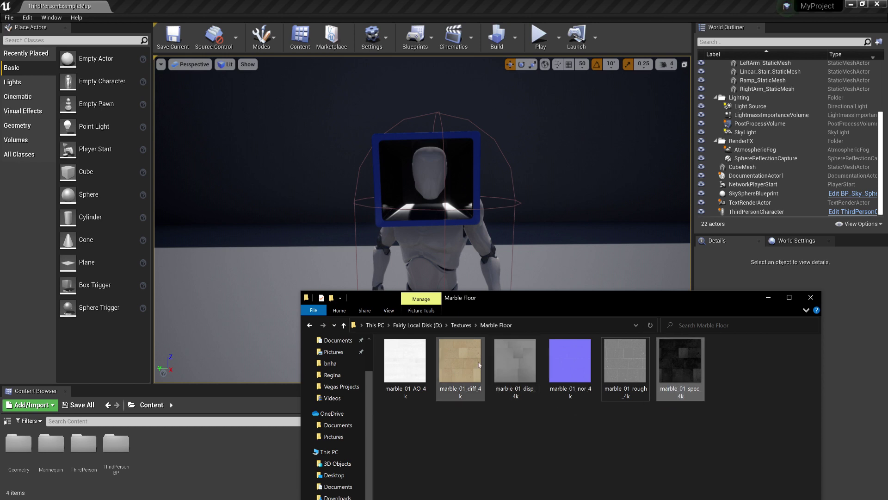
{"action": "left_click", "coordinate": [676, 424]}
{"action": "left_click", "coordinate": [552, 384]}
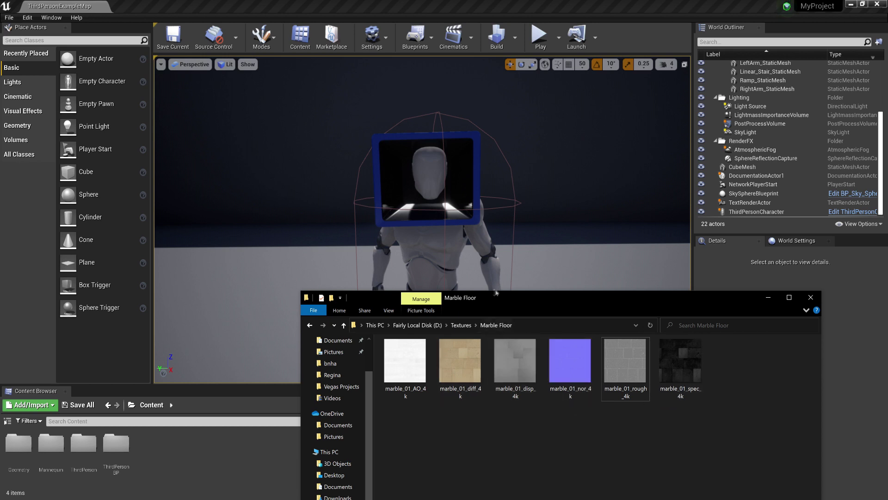
{"action": "left_click", "coordinate": [493, 10]}
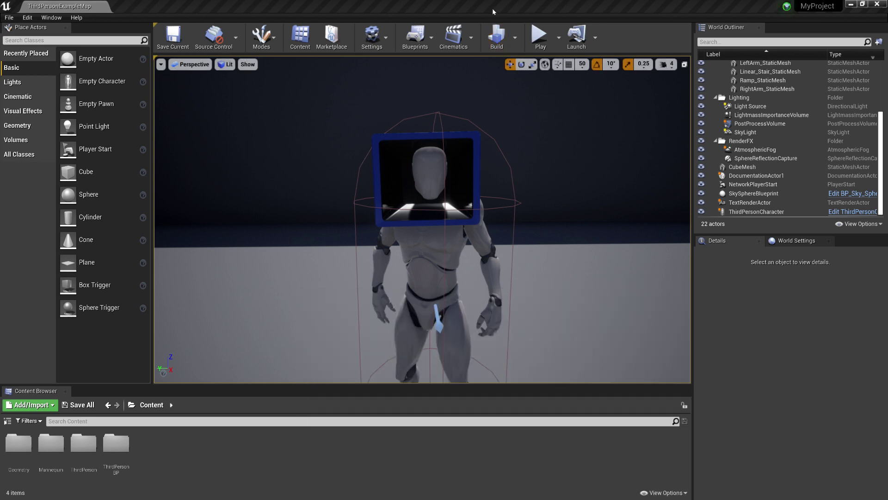
- Create a folder named Materials in the project's Content folder and open it
{"action": "right_click", "coordinate": [279, 453]}
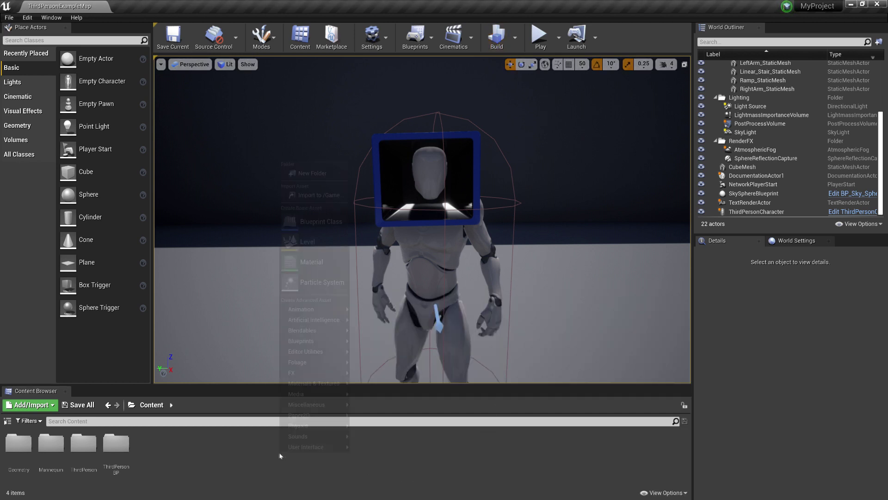
{"action": "left_click", "coordinate": [309, 173]}
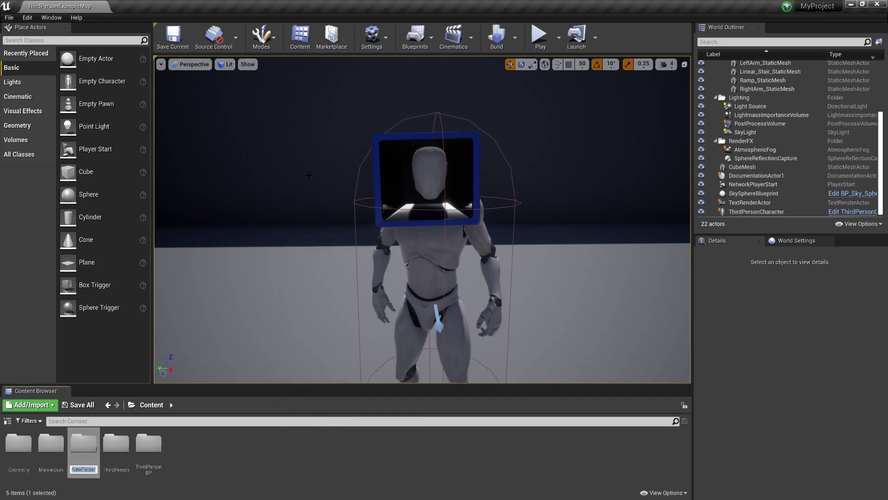
{"action": "type", "text": "Materials"}
{"action": "key", "text": "Return"}
{"action": "double_click", "coordinate": [88, 450]}
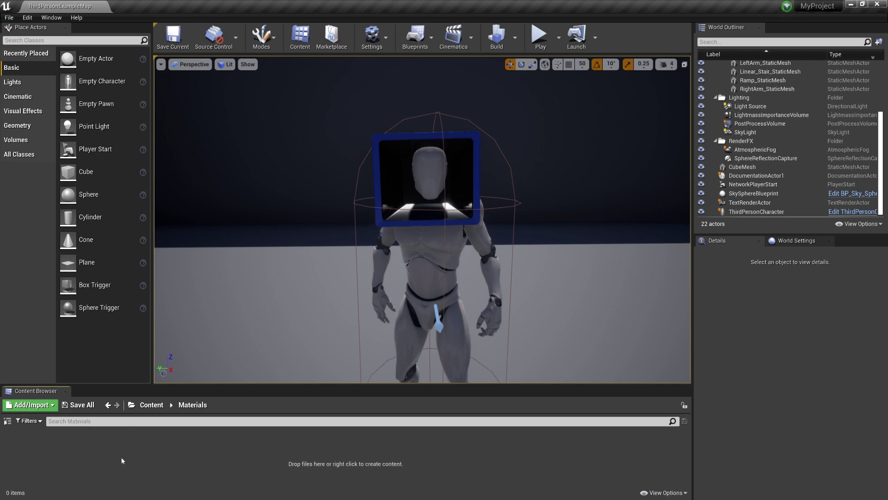
- Create a material named MAT1 in the Materials folder and open it in the material editor
{"action": "right_click", "coordinate": [121, 452]}
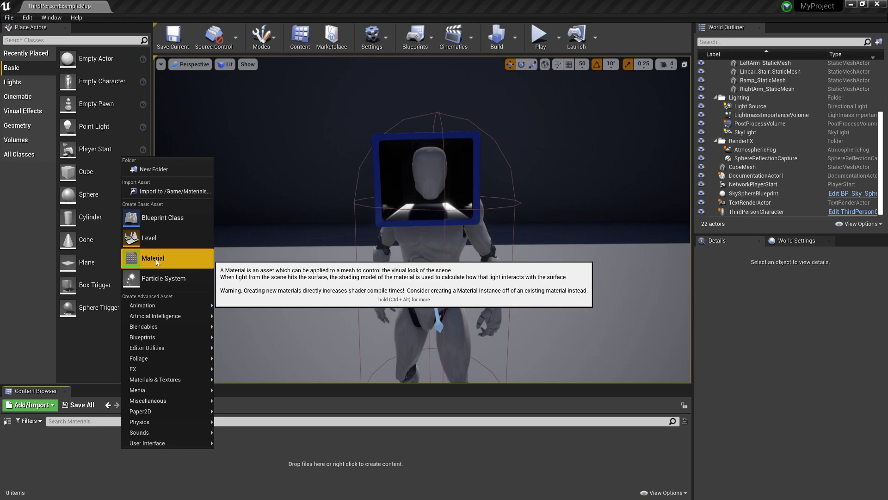
{"action": "mouse_move", "coordinate": [159, 380]}
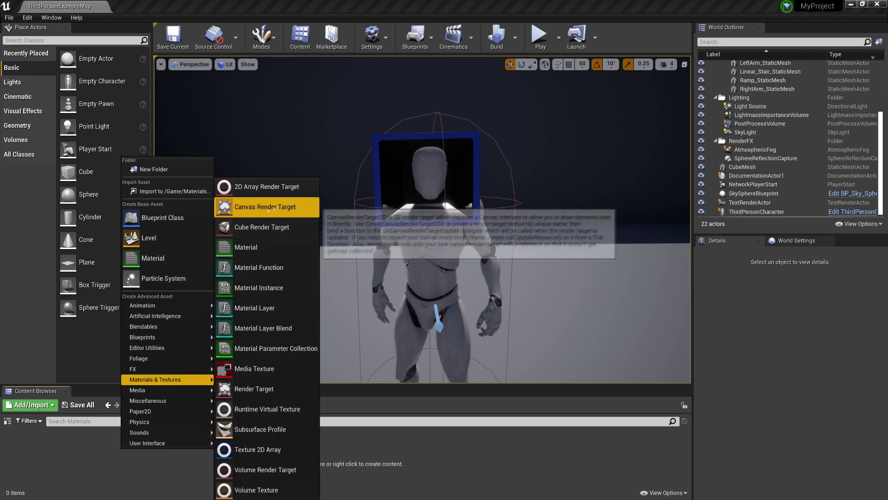
{"action": "left_click", "coordinate": [172, 254]}
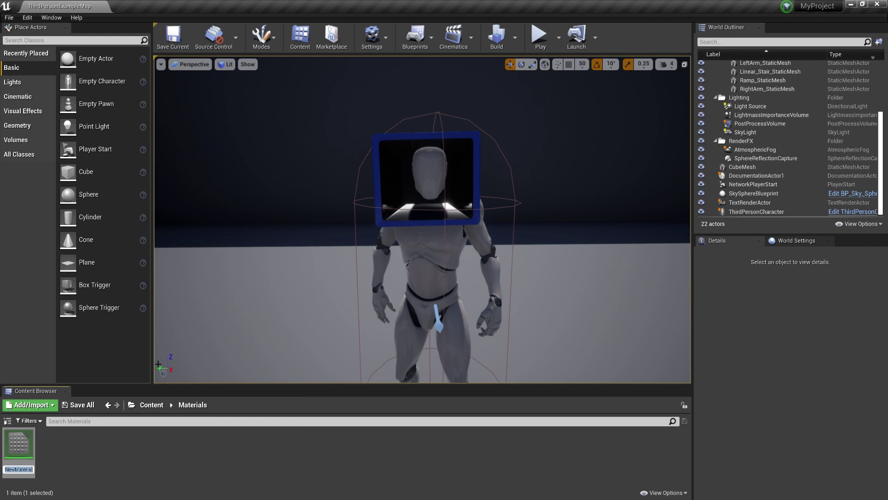
{"action": "type", "text": "MAT1"}
{"action": "key", "text": "Return"}
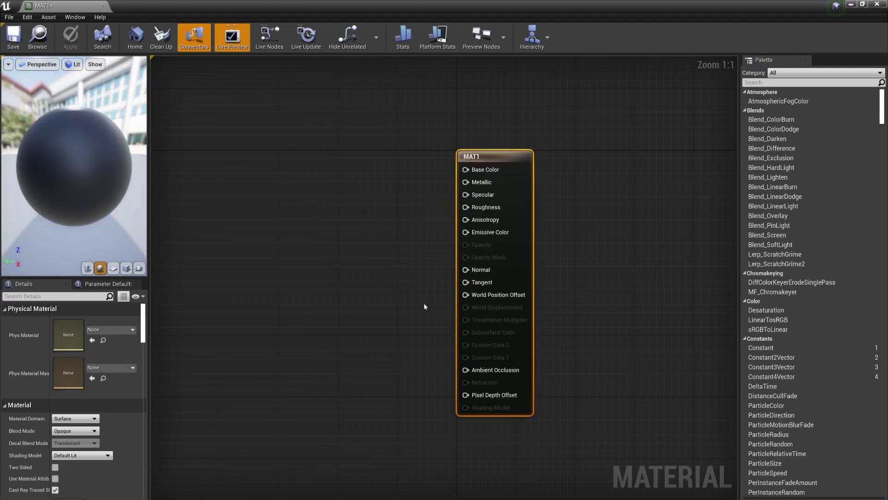
- Examine the MAT1 node's inputs in the material graph and compare them with the Marble Floor texture maps
{"action": "scroll", "coordinate": [418, 305], "scroll_direction": "down", "scroll_amount": 5}
{"action": "scroll", "coordinate": [329, 319], "scroll_direction": "up", "scroll_amount": 1}
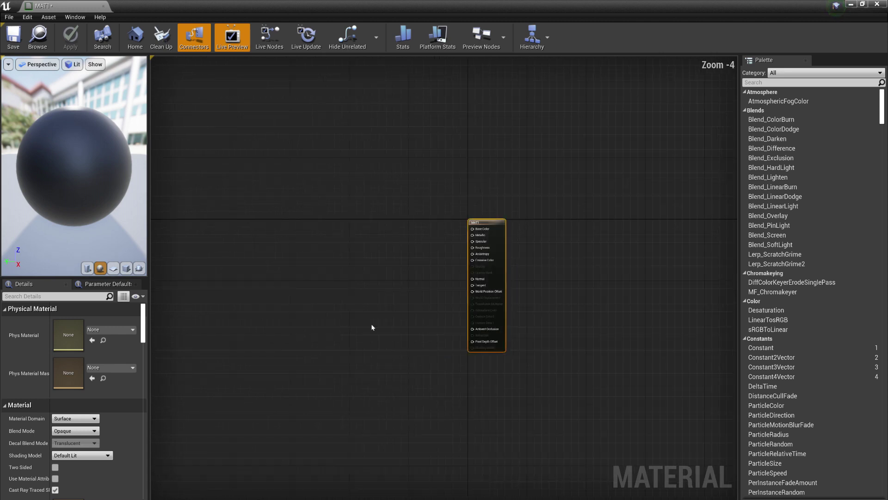
{"action": "scroll", "coordinate": [451, 253], "scroll_direction": "up", "scroll_amount": 3}
{"action": "left_click_drag", "start_coordinate": [473, 154], "coordinate": [494, 444]}
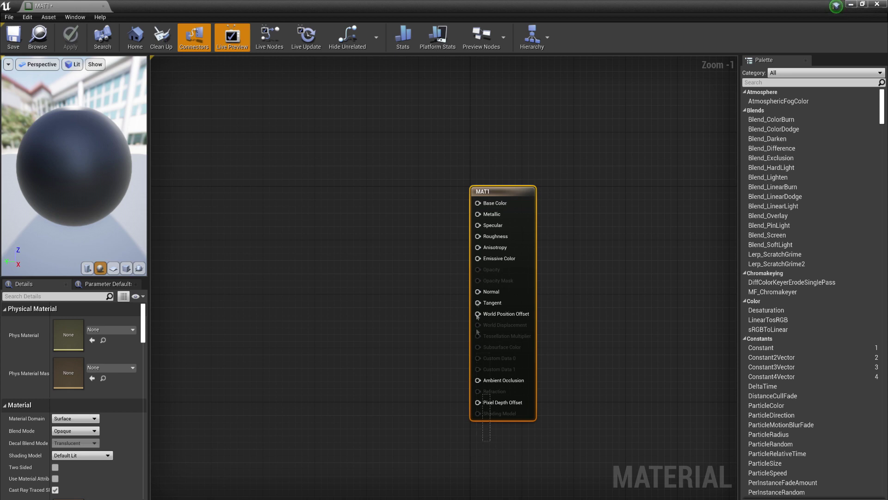
{"action": "left_click", "coordinate": [453, 185]}
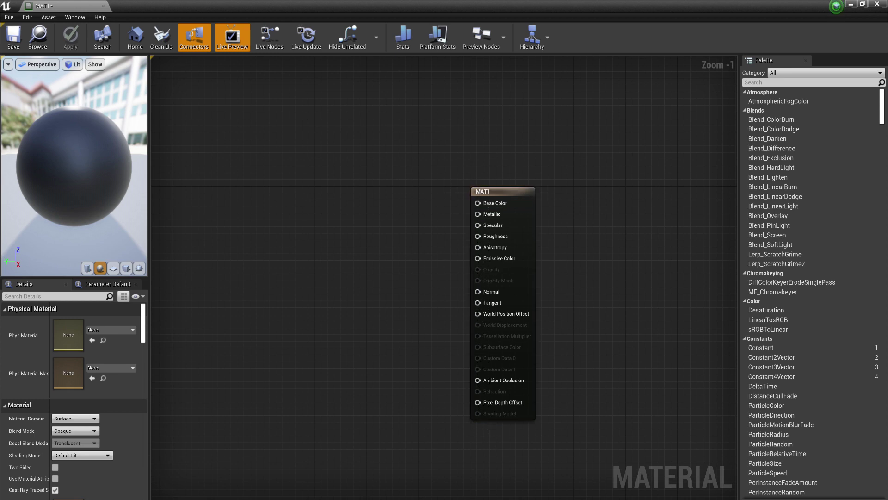
{"action": "key", "text": "alt+Tab"}
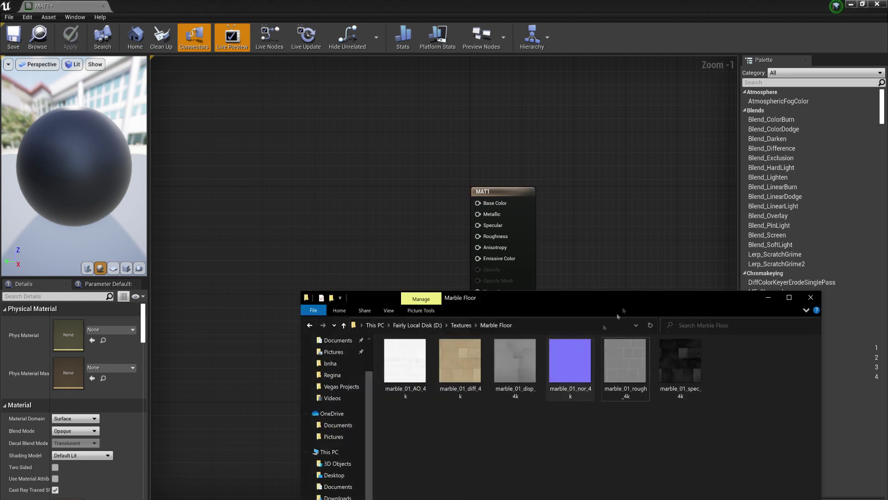
{"action": "left_click", "coordinate": [637, 14]}
{"action": "left_click_drag", "start_coordinate": [446, 125], "coordinate": [607, 331]}
{"action": "left_click", "coordinate": [499, 355]}
{"action": "right_click_drag", "start_coordinate": [422, 252], "coordinate": [434, 307]}
- Add a Constant node to the material graph in the empty space before the MAT1 node's inputs
{"action": "left_click", "coordinate": [774, 349]}
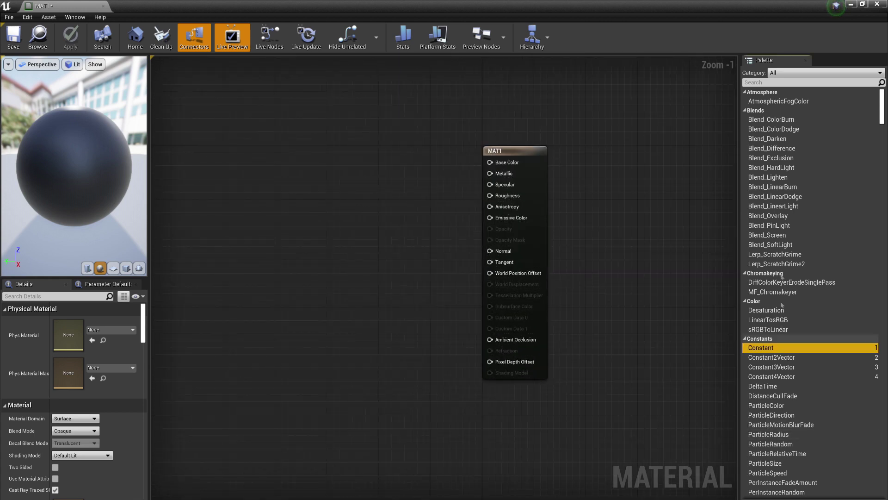
{"action": "left_click", "coordinate": [698, 301]}
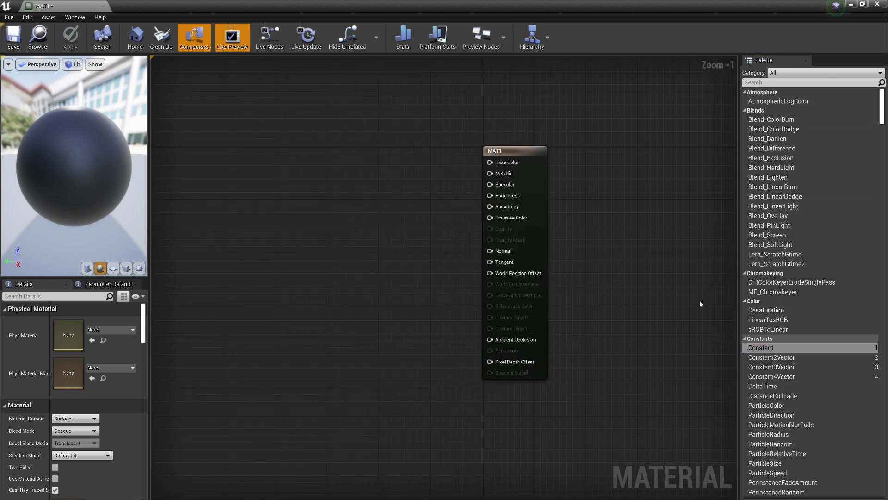
{"action": "scroll", "coordinate": [882, 128], "scroll_direction": "down", "scroll_amount": 3}
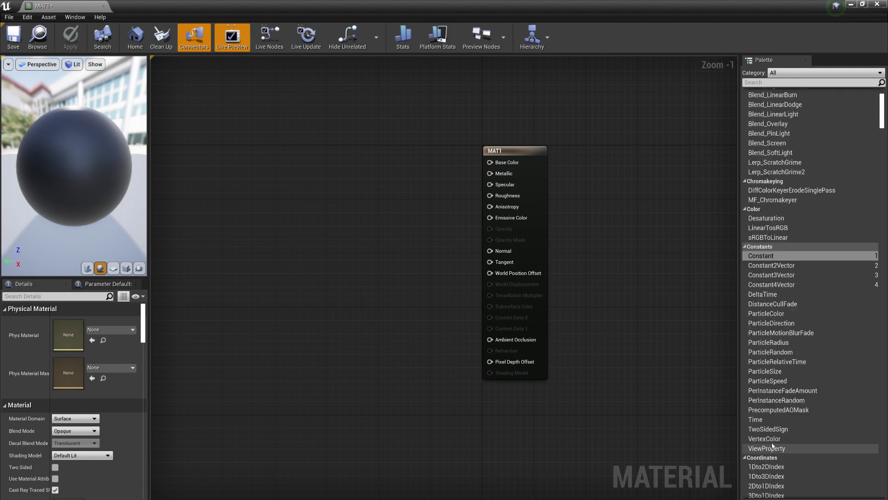
{"action": "left_click_drag", "start_coordinate": [882, 128], "coordinate": [869, 108]}
{"action": "scroll", "coordinate": [786, 359], "scroll_direction": "down", "scroll_amount": 2}
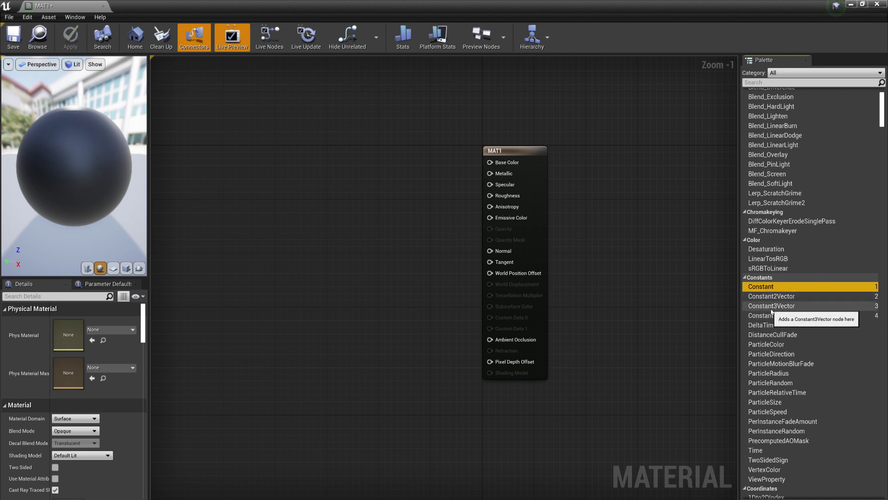
{"action": "scroll", "coordinate": [771, 313], "scroll_direction": "up", "scroll_amount": 3}
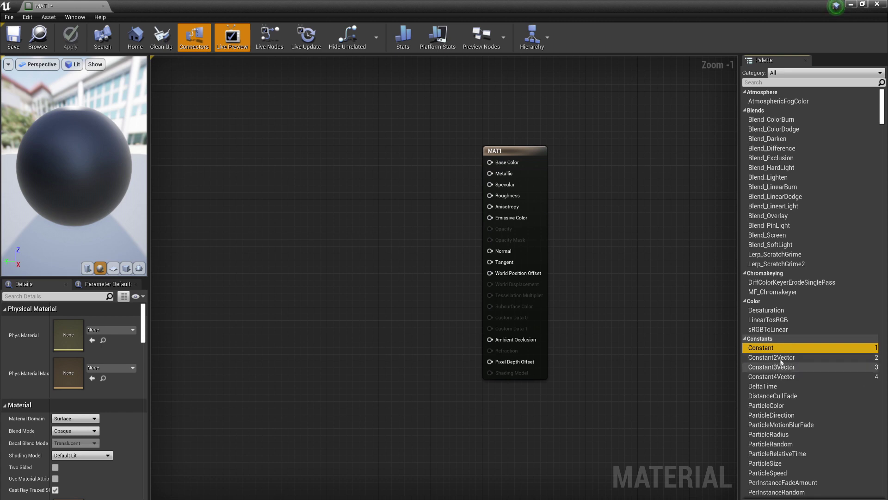
{"action": "left_click", "coordinate": [781, 361]}
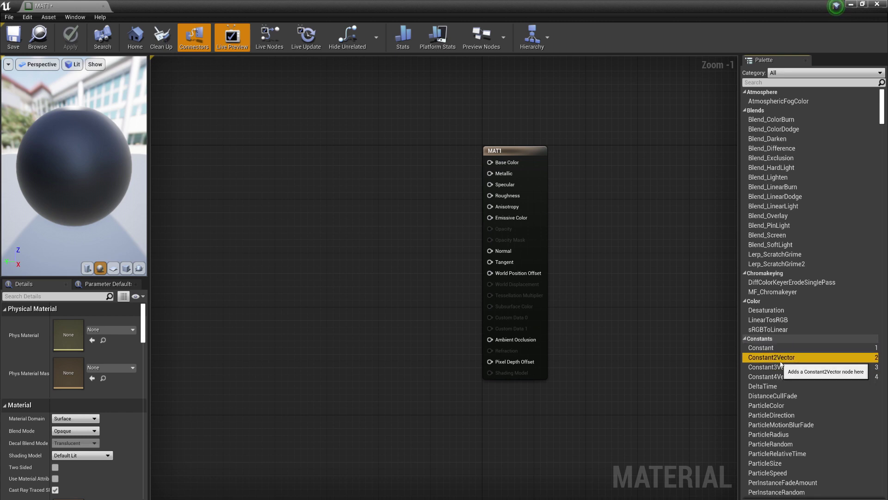
{"action": "left_click", "coordinate": [776, 350]}
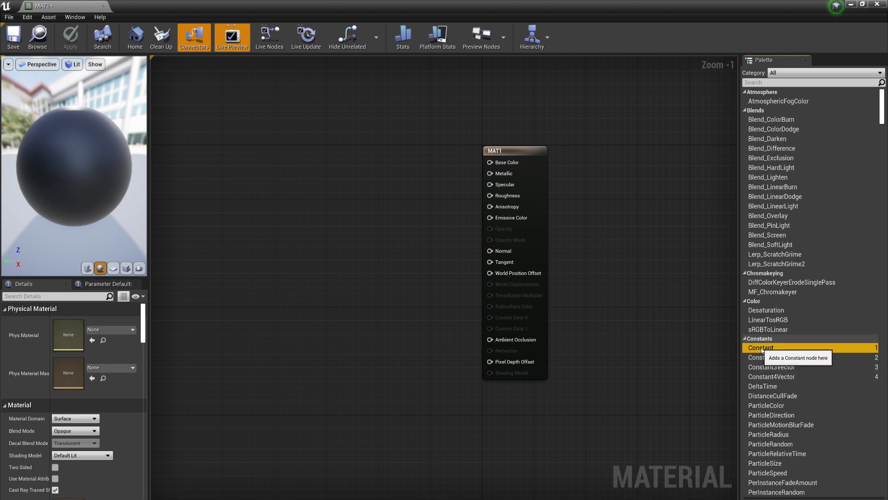
{"action": "left_click_drag", "start_coordinate": [762, 350], "coordinate": [360, 244]}
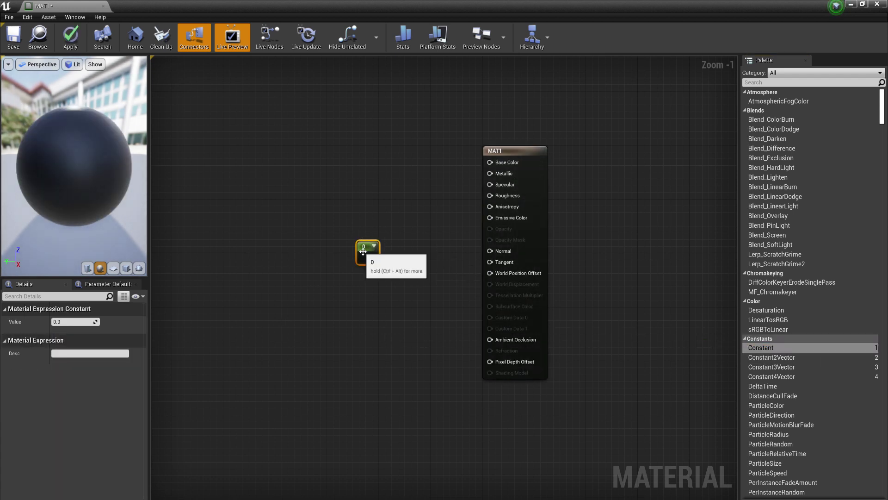
- Add a Constant3Vector node to the material graph just below the Constant node
{"action": "left_click", "coordinate": [777, 368]}
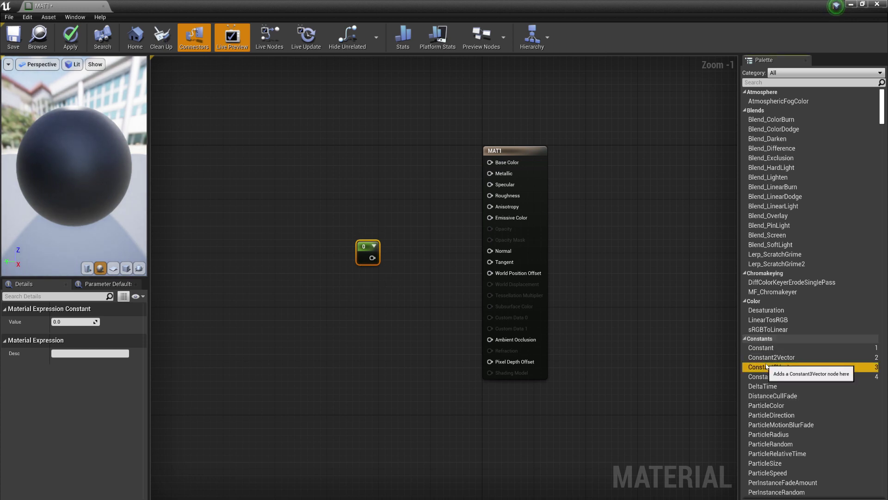
{"action": "left_click_drag", "start_coordinate": [776, 368], "coordinate": [353, 303]}
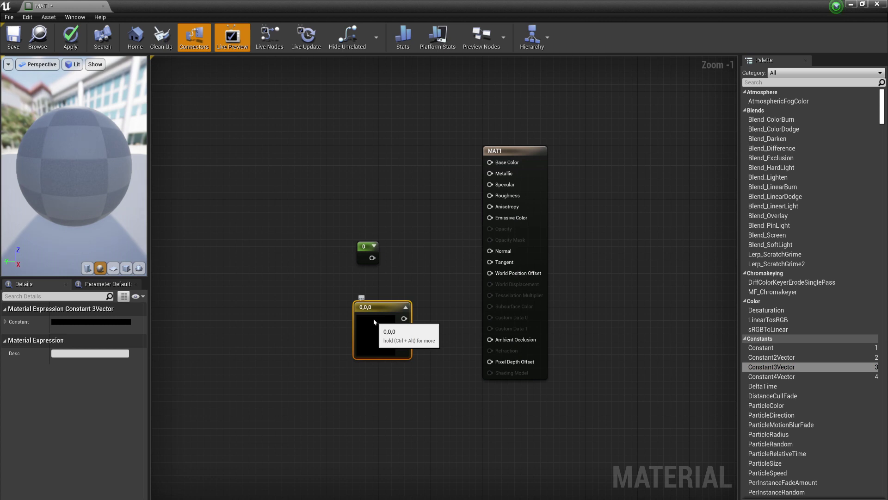
- Try to pick a color for the Constant3Vector node
{"action": "left_click", "coordinate": [115, 323]}
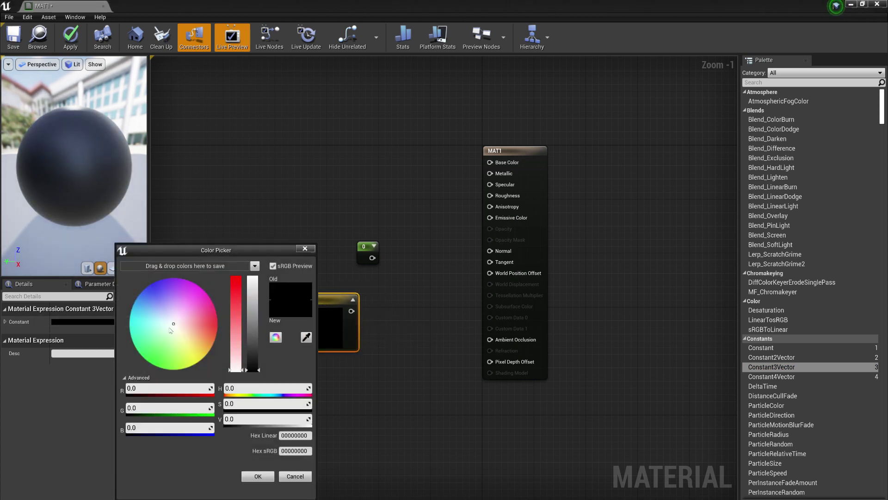
{"action": "mouse_move", "coordinate": [136, 287]}
{"action": "left_mouse_down"}
{"action": "mouse_move", "coordinate": [195, 319]}
{"action": "mouse_move", "coordinate": [167, 305]}
{"action": "mouse_move", "coordinate": [182, 341]}
{"action": "mouse_move", "coordinate": [181, 319]}
{"action": "mouse_move", "coordinate": [191, 313]}
{"action": "left_mouse_up"}
{"action": "left_click_drag", "start_coordinate": [238, 334], "coordinate": [239, 281]}
{"action": "left_click", "coordinate": [258, 477]}
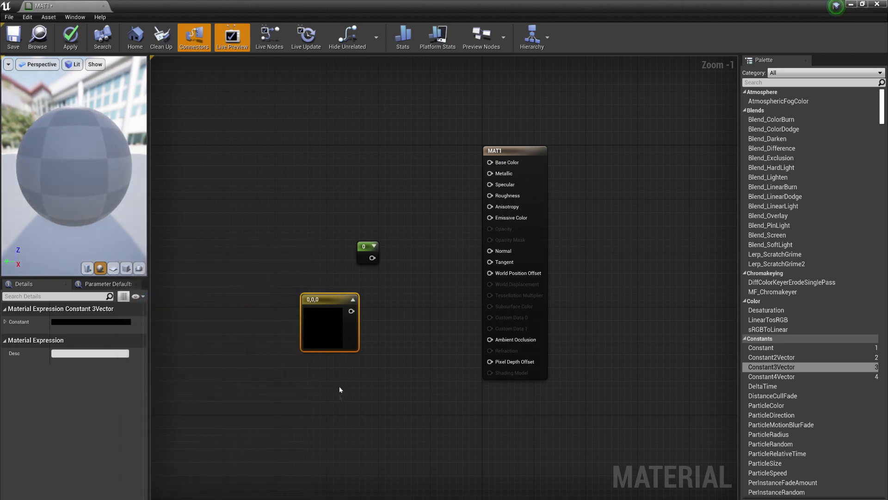
- Move the Constant3Vector node above the Constant node, beside the MAT1 node's upper inputs
{"action": "left_click_drag", "start_coordinate": [317, 337], "coordinate": [376, 198]}
{"action": "right_click_drag", "start_coordinate": [400, 257], "coordinate": [375, 320]}
{"action": "left_click_drag", "start_coordinate": [343, 258], "coordinate": [331, 264]}
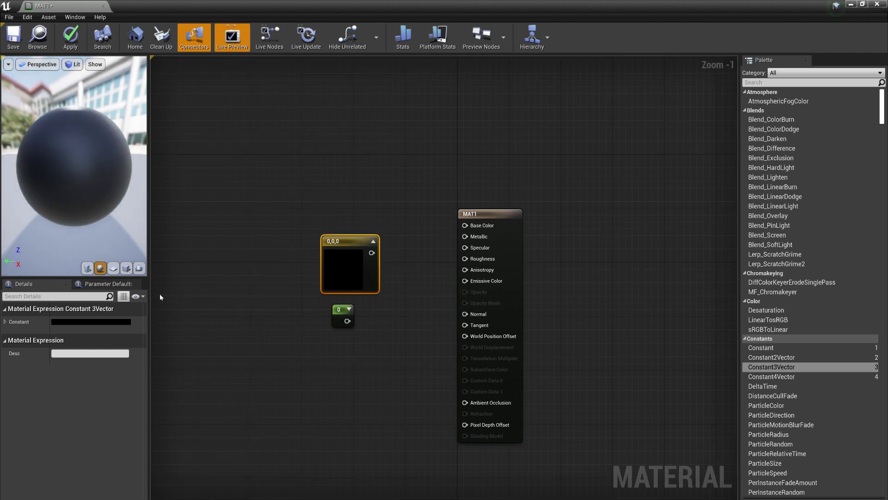
- Set the Constant3Vector node's color to a pink of 0.792, 0.0772, 0.188
{"action": "left_click", "coordinate": [101, 323]}
{"action": "mouse_move", "coordinate": [195, 323]}
{"action": "left_mouse_down"}
{"action": "mouse_move", "coordinate": [184, 319]}
{"action": "mouse_move", "coordinate": [222, 279]}
{"action": "left_mouse_up"}
{"action": "left_click_drag", "start_coordinate": [237, 369], "coordinate": [242, 298]}
{"action": "left_click_drag", "start_coordinate": [185, 322], "coordinate": [198, 317]}
{"action": "left_click", "coordinate": [242, 475]}
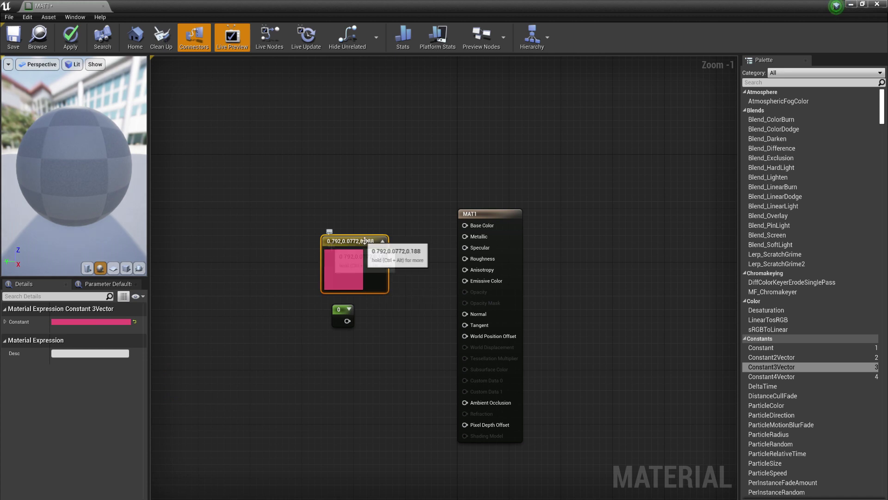
- Try out a Constant2Vector node below the Constant node and delete it again
{"action": "left_click", "coordinate": [342, 318]}
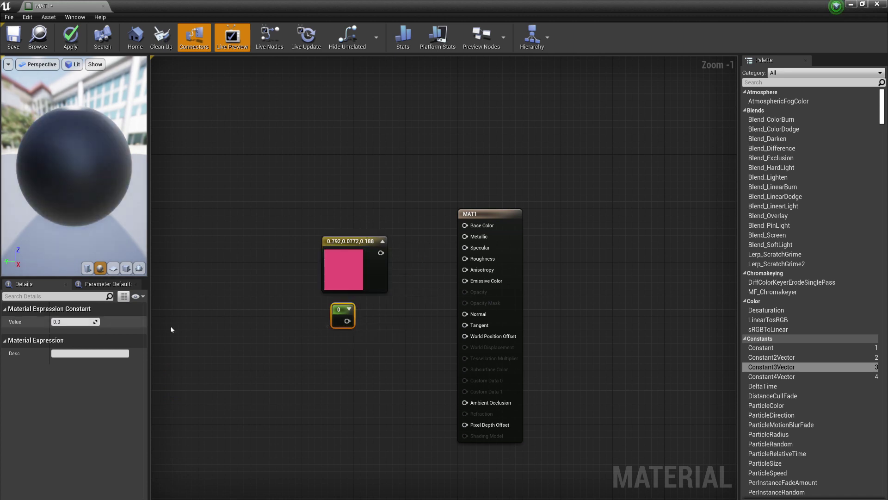
{"action": "left_click_drag", "start_coordinate": [772, 358], "coordinate": [307, 373]}
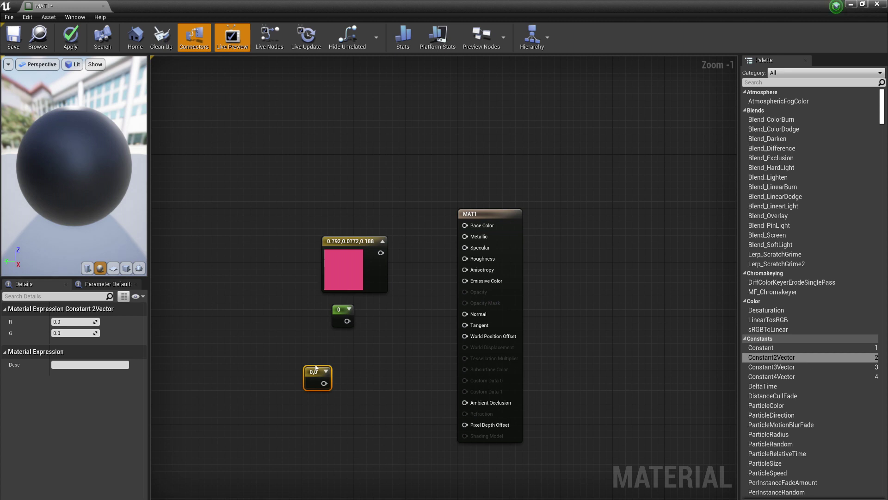
{"action": "key", "text": "Delete"}
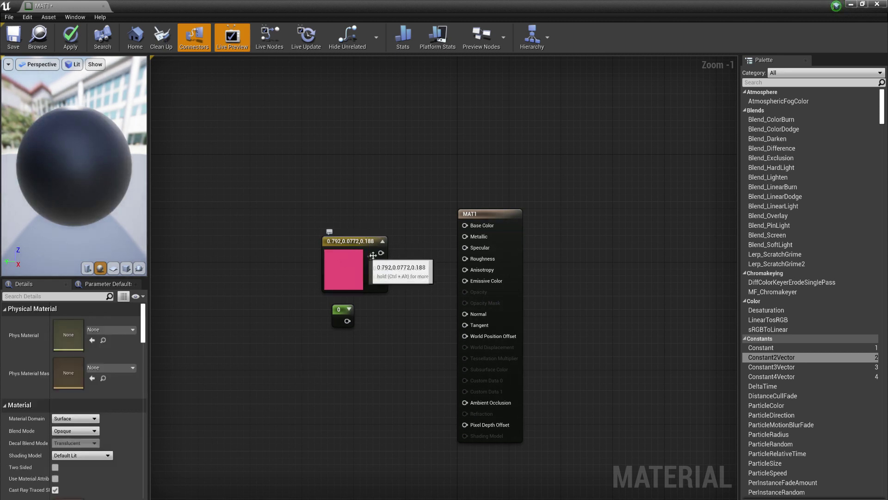
- Connect the pink Constant3Vector node to MAT1's Base Color and check the preview sphere
{"action": "left_click_drag", "start_coordinate": [368, 257], "coordinate": [475, 226]}
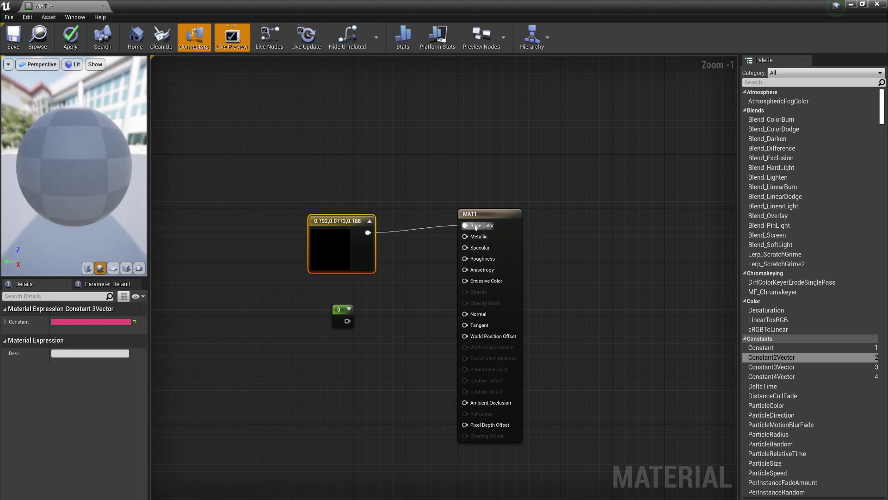
{"action": "left_click_drag", "start_coordinate": [74, 162], "coordinate": [96, 180]}
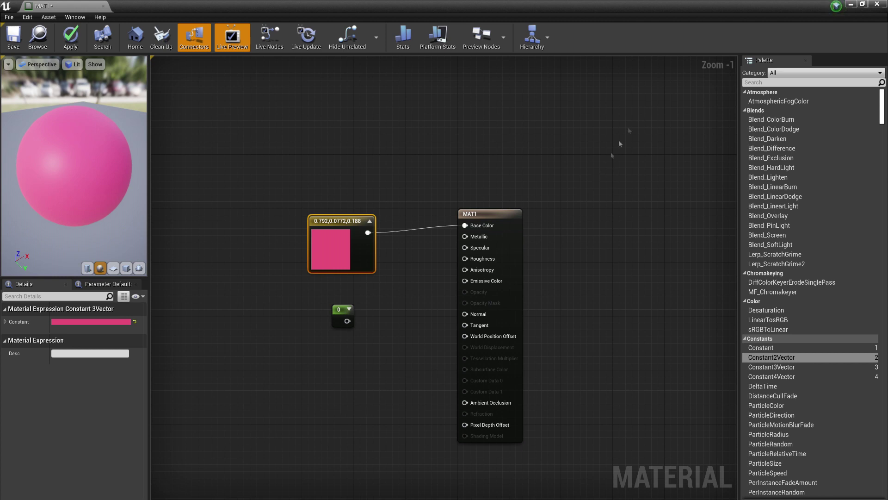
- Switch to File Explorer and import marble_01_diff_4k, marble_01_nor_4k, marble_01_rough_4k and marble_01_spec_4k from Marble Floor into the project's Materials folder
{"action": "left_click", "coordinate": [854, 3]}
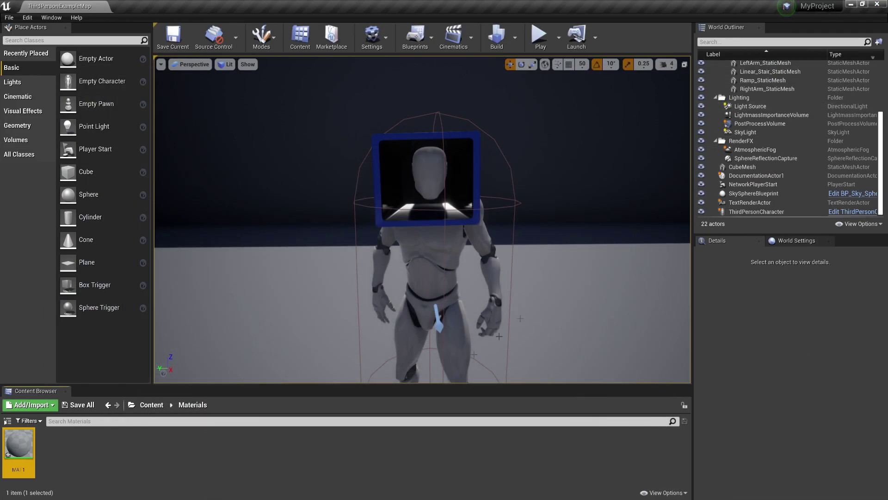
{"action": "left_click", "coordinate": [273, 499]}
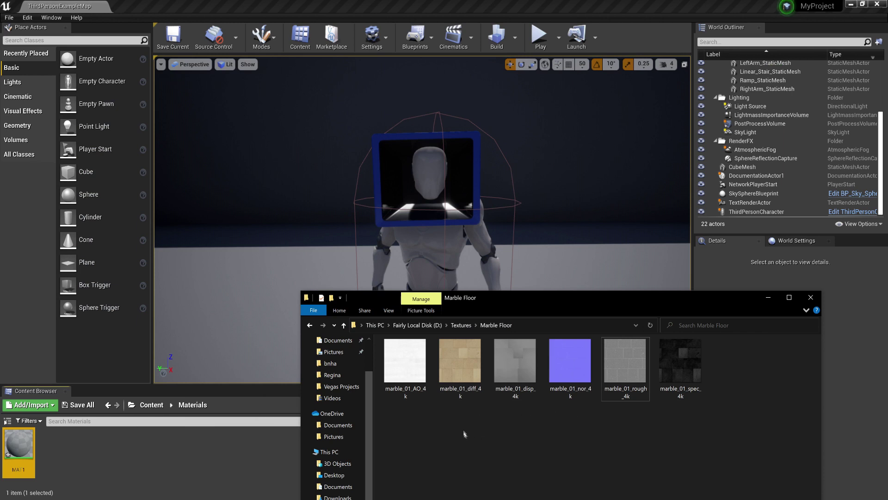
{"action": "left_click_drag", "start_coordinate": [473, 429], "coordinate": [467, 366]}
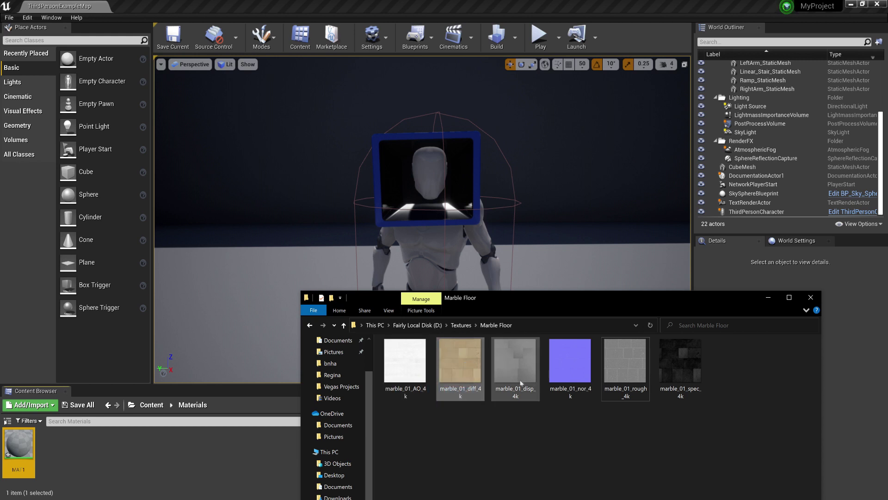
{"action": "left_click", "coordinate": [568, 366], "text": "ctrl"}
{"action": "left_click", "coordinate": [634, 371], "text": "ctrl"}
{"action": "left_click", "coordinate": [668, 371], "text": "ctrl"}
{"action": "left_click_drag", "start_coordinate": [575, 367], "coordinate": [245, 461]}
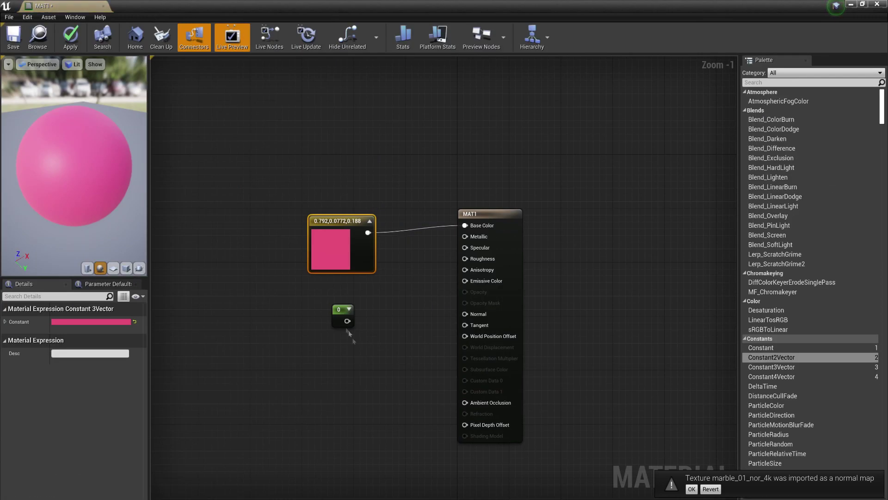
- Add marble_01_diff_4k to the MAT1 graph as a Texture Sample, connect its RGB output to Base Color and check the preview
{"action": "scroll", "coordinate": [352, 337], "scroll_direction": "down", "scroll_amount": 3}
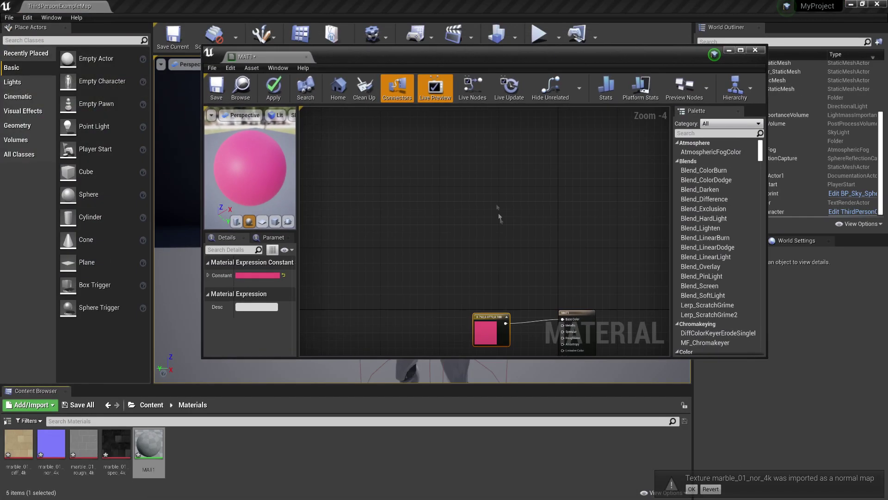
{"action": "right_click_drag", "start_coordinate": [498, 218], "coordinate": [456, 135]}
{"action": "scroll", "coordinate": [456, 135], "scroll_direction": "up", "scroll_amount": 2}
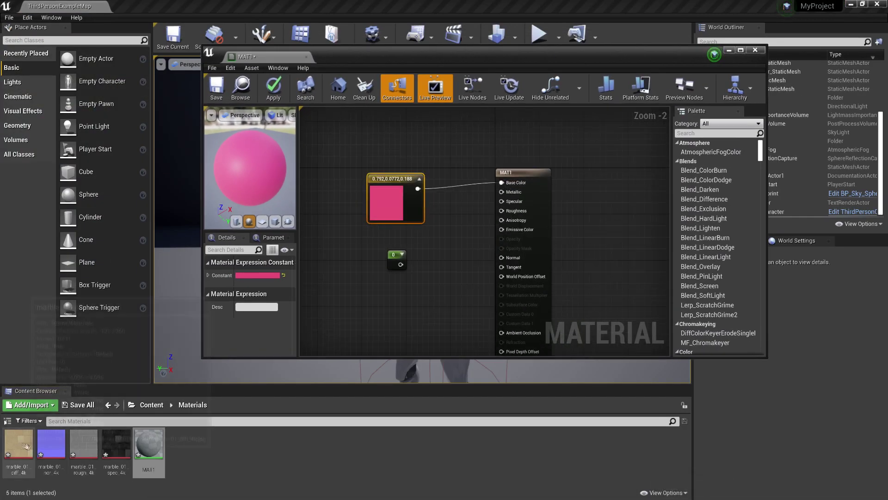
{"action": "left_click_drag", "start_coordinate": [26, 445], "coordinate": [340, 244]}
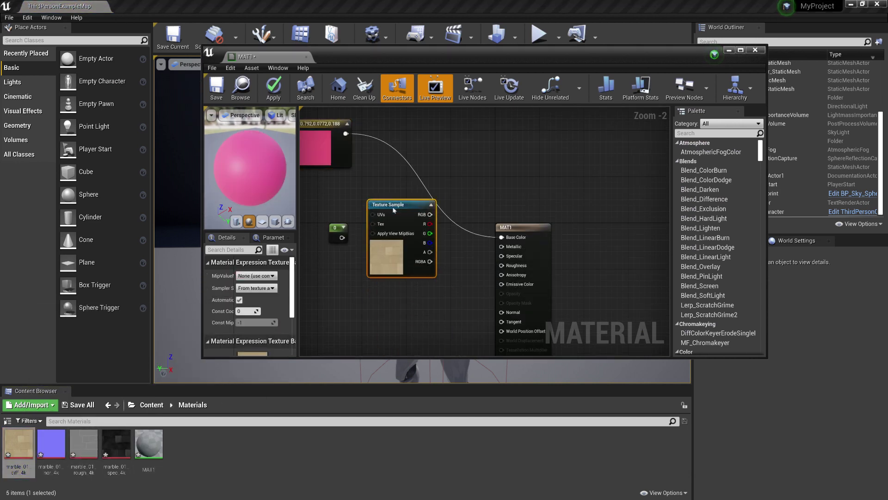
{"action": "mouse_move", "coordinate": [502, 237]}
{"action": "left_mouse_down", "text": "ctrl"}
{"action": "mouse_move", "coordinate": [475, 238]}
{"action": "mouse_move", "coordinate": [504, 240]}
{"action": "left_mouse_up", "text": "ctrl"}
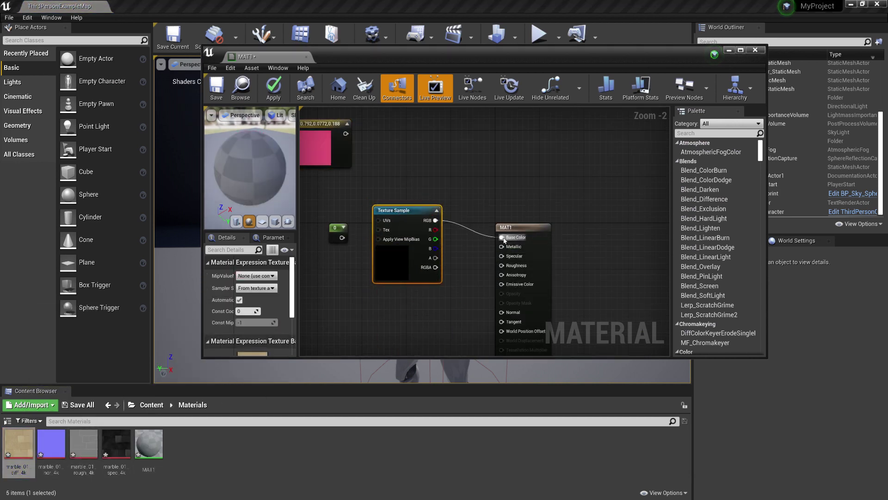
{"action": "double_click", "coordinate": [467, 55]}
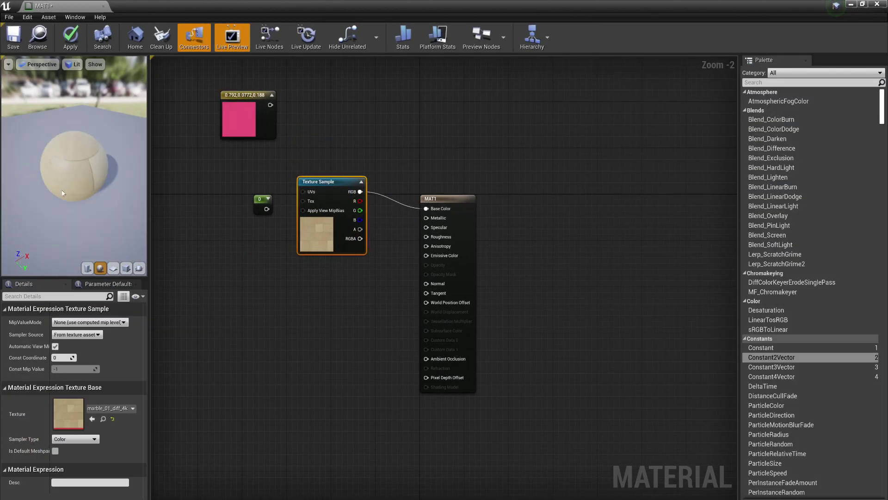
{"action": "left_click_drag", "start_coordinate": [74, 166], "coordinate": [39, 155]}
{"action": "left_click_drag", "start_coordinate": [79, 185], "coordinate": [91, 195]}
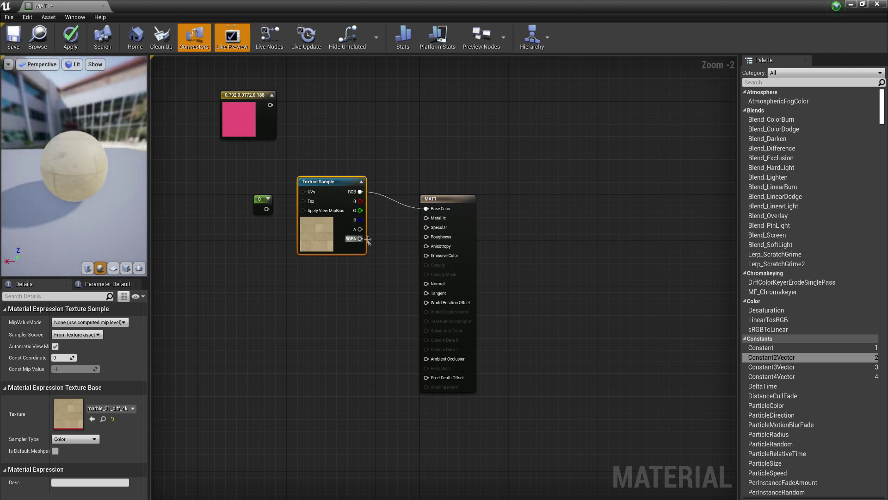
- Connect the Constant node to Base Color and try the values 1 and 0.5 on it
{"action": "left_click_drag", "start_coordinate": [264, 207], "coordinate": [426, 208]}
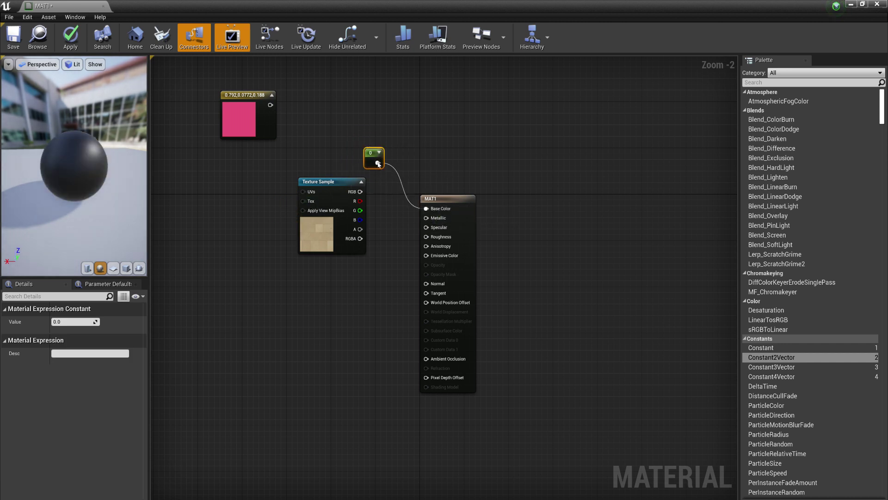
{"action": "scroll", "coordinate": [378, 163], "scroll_direction": "up", "scroll_amount": 2}
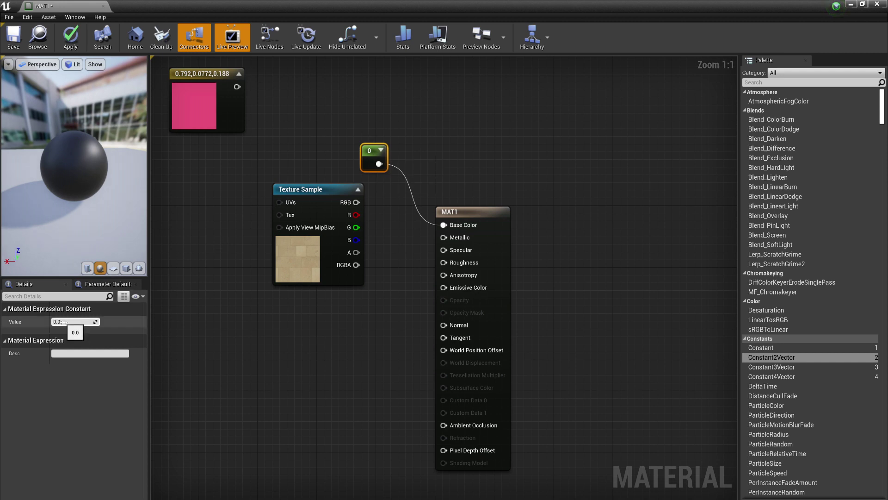
{"action": "key", "text": "Return"}
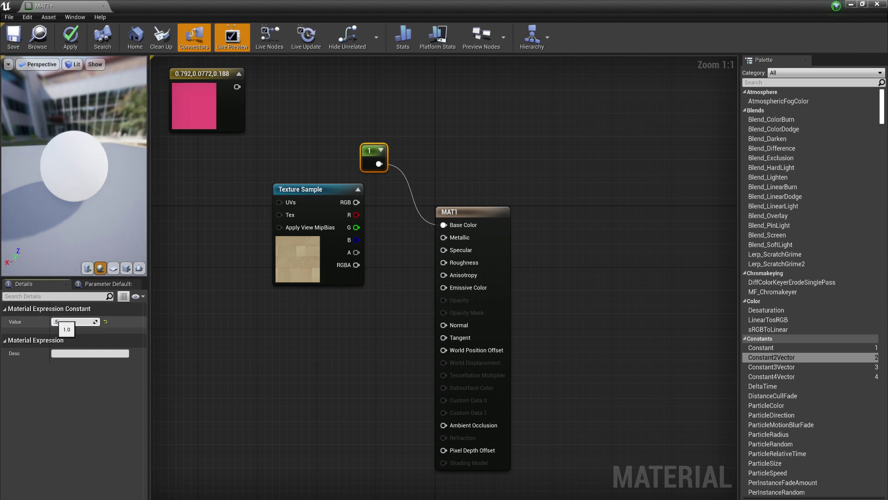
{"action": "key", "text": "Return"}
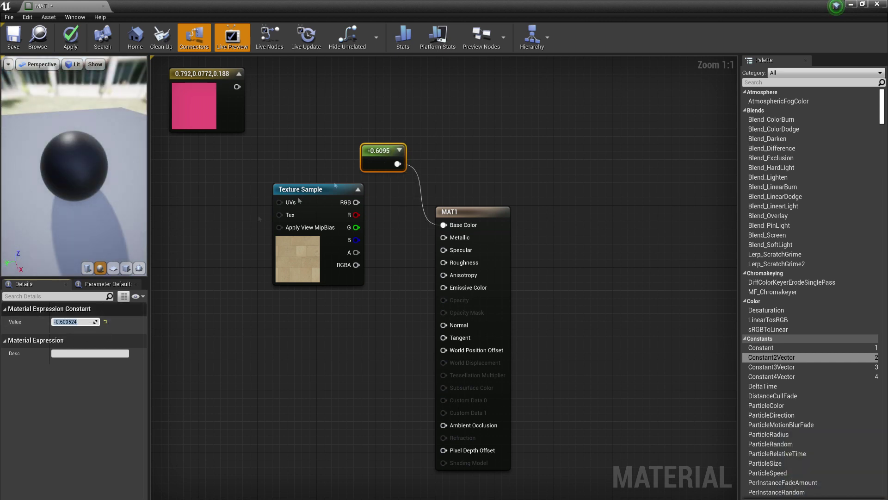
- Disconnect the Constant node from Base Color and delete it from the graph
{"action": "left_click_drag", "start_coordinate": [391, 159], "coordinate": [383, 183]}
{"action": "left_click_drag", "start_coordinate": [343, 284], "coordinate": [340, 360]}
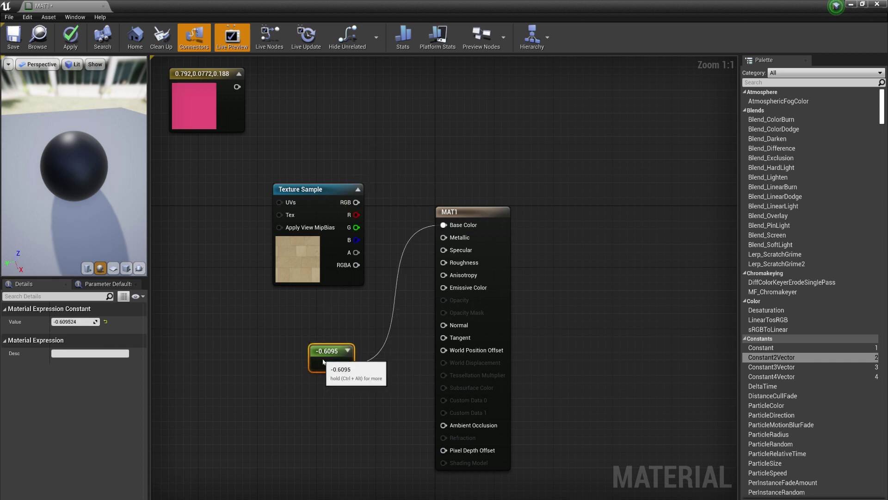
{"action": "left_click", "coordinate": [345, 364], "text": "alt"}
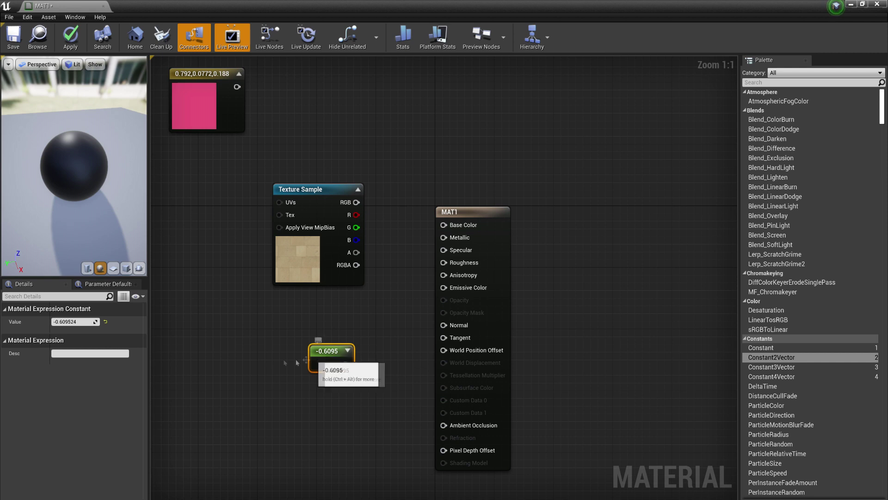
{"action": "key", "text": "Delete"}
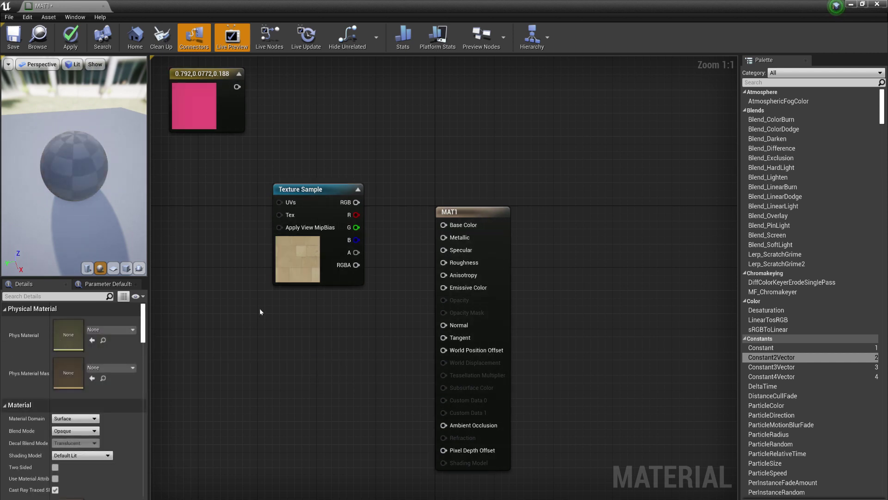
- Delete the Texture Sample node and move the pink Constant3Vector node next to MAT1's Base Color input
{"action": "right_click_drag", "start_coordinate": [260, 308], "coordinate": [266, 344]}
{"action": "left_click_drag", "start_coordinate": [316, 293], "coordinate": [259, 308]}
{"action": "left_click", "coordinate": [215, 149]}
{"action": "left_click_drag", "start_coordinate": [214, 148], "coordinate": [346, 255]}
{"action": "left_click", "coordinate": [264, 312]}
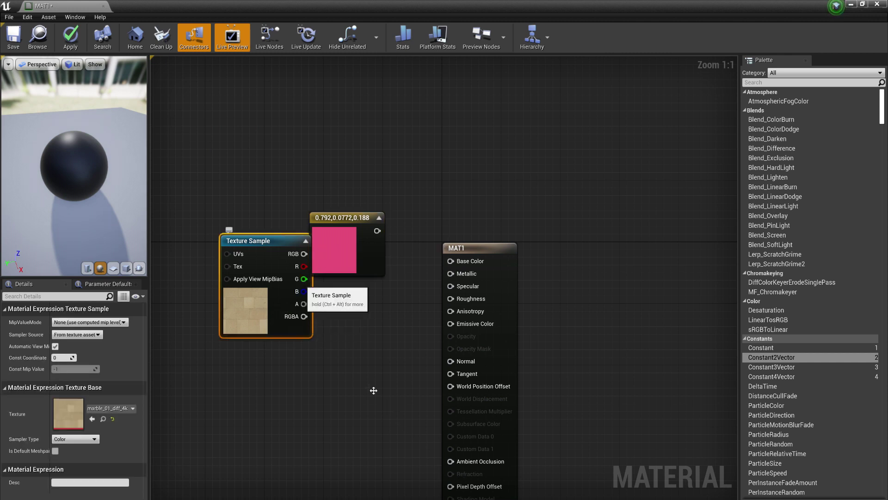
{"action": "key", "text": "Delete"}
{"action": "right_click_drag", "start_coordinate": [393, 124], "coordinate": [367, 80]}
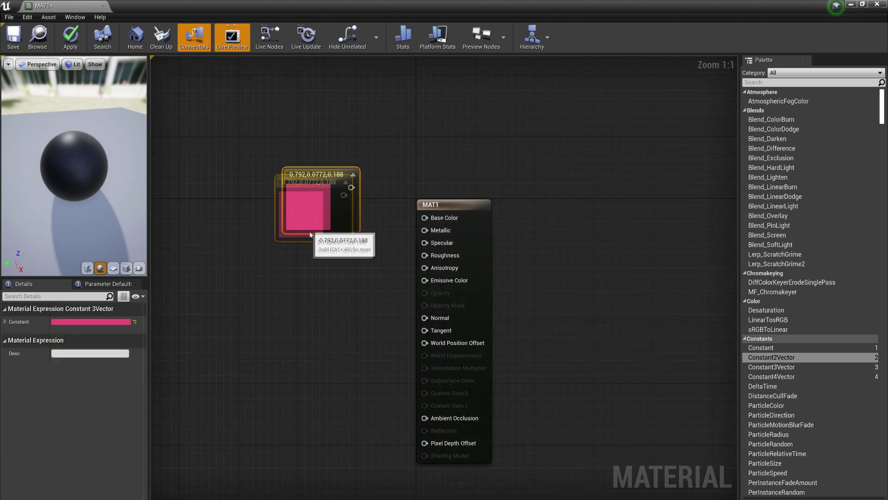
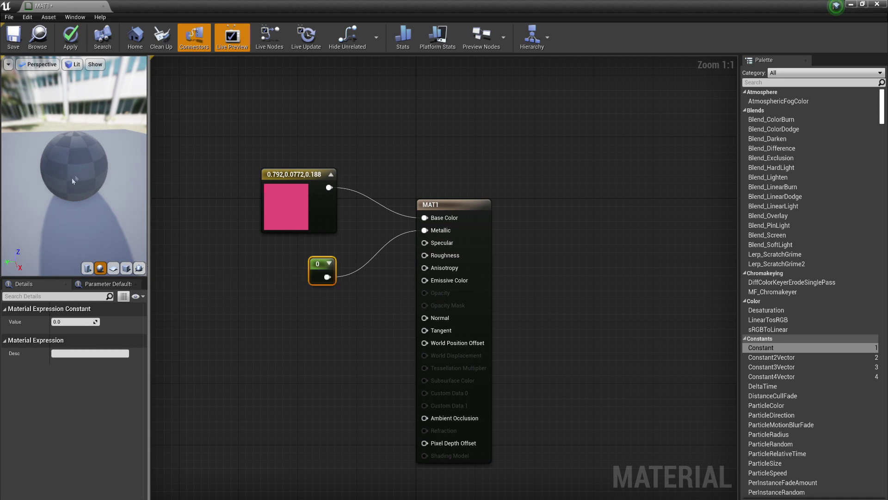
- Set the Constant node connected to Metallic to 1
{"action": "mouse_move", "coordinate": [82, 172]}
{"action": "left_mouse_down"}
{"action": "mouse_move", "coordinate": [106, 174]}
{"action": "mouse_move", "coordinate": [108, 194]}
{"action": "mouse_move", "coordinate": [88, 187]}
{"action": "left_mouse_up"}
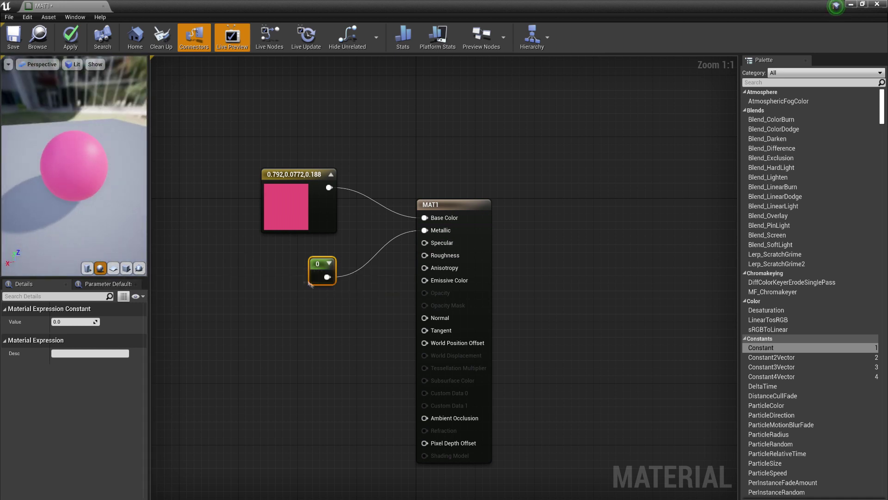
{"action": "left_click", "coordinate": [74, 322]}
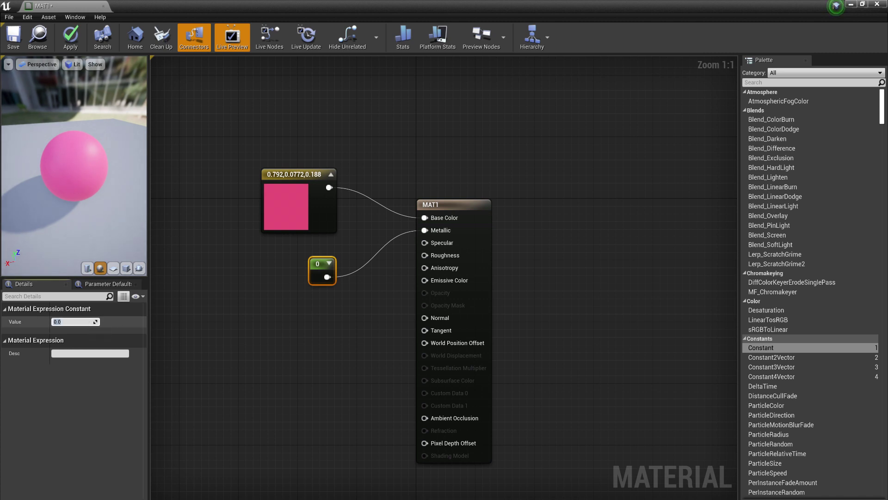
{"action": "type", "text": "1"}
{"action": "key", "text": "Return"}
- Widen the material preview area and inspect the metallic pink sphere up close
{"action": "left_click_drag", "start_coordinate": [65, 180], "coordinate": [125, 180]}
{"action": "scroll", "coordinate": [65, 180], "scroll_direction": "up", "scroll_amount": 5}
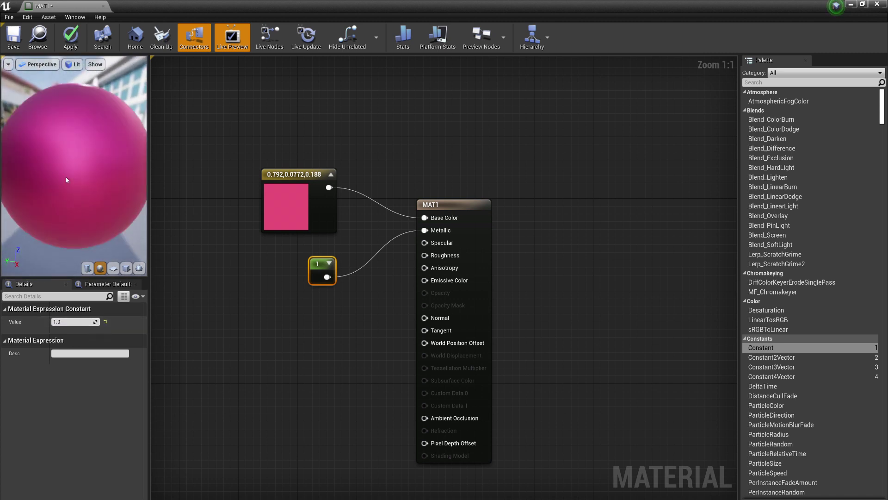
{"action": "left_click_drag", "start_coordinate": [149, 207], "coordinate": [309, 229]}
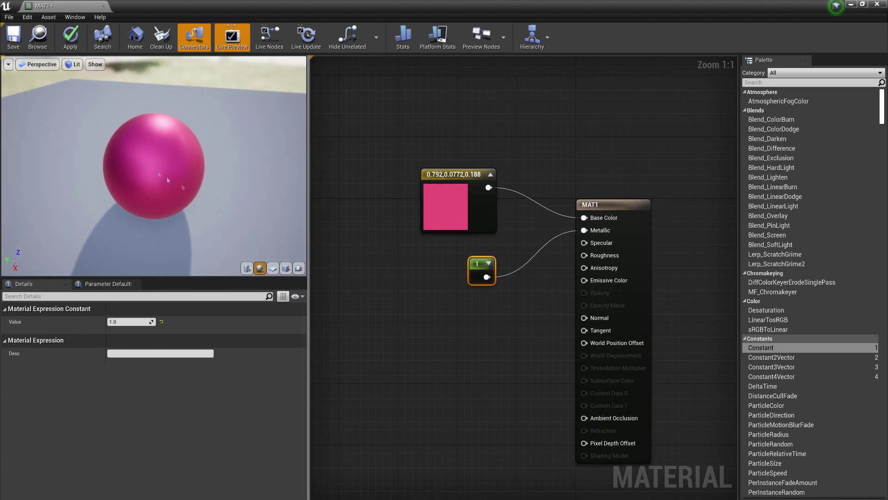
- Add a second Constant node below the one feeding Metallic and set the Metallic constant to 0.5
{"action": "left_click_drag", "start_coordinate": [765, 348], "coordinate": [471, 308]}
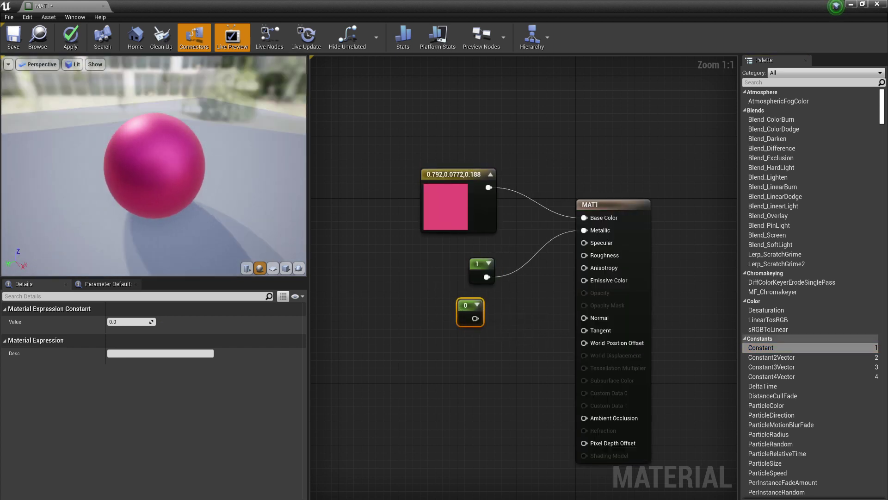
{"action": "left_click_drag", "start_coordinate": [221, 247], "coordinate": [221, 248]}
{"action": "left_click_drag", "start_coordinate": [480, 272], "coordinate": [461, 268]}
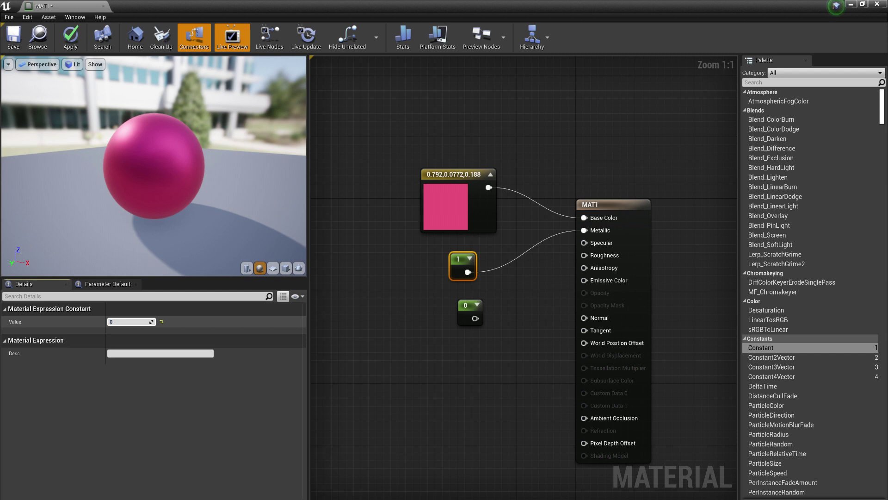
{"action": "type", "text": "0.5"}
{"action": "key", "text": "Return"}
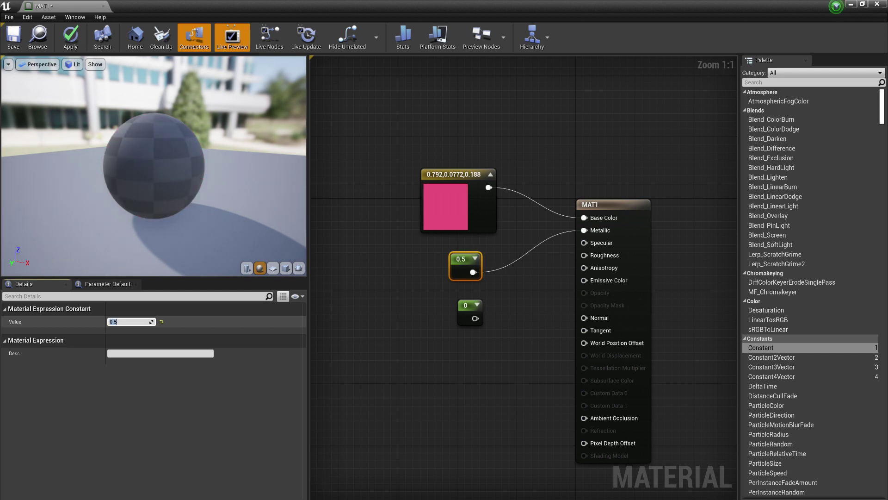
- Line up the unconnected Constant node beneath the Metallic constant and set the Metallic constant to 1
{"action": "left_click", "coordinate": [461, 311]}
{"action": "left_click_drag", "start_coordinate": [462, 311], "coordinate": [455, 303]}
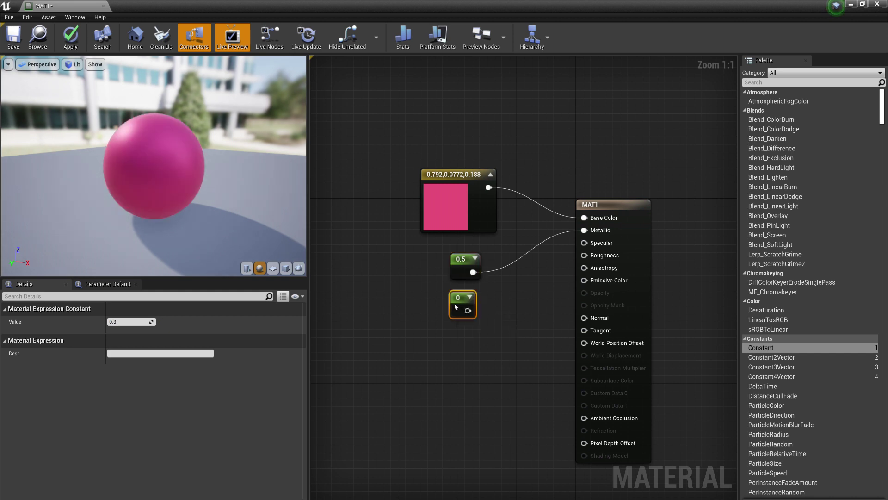
{"action": "right_click_drag", "start_coordinate": [454, 304], "coordinate": [442, 314]}
{"action": "left_click_drag", "start_coordinate": [156, 156], "coordinate": [197, 172]}
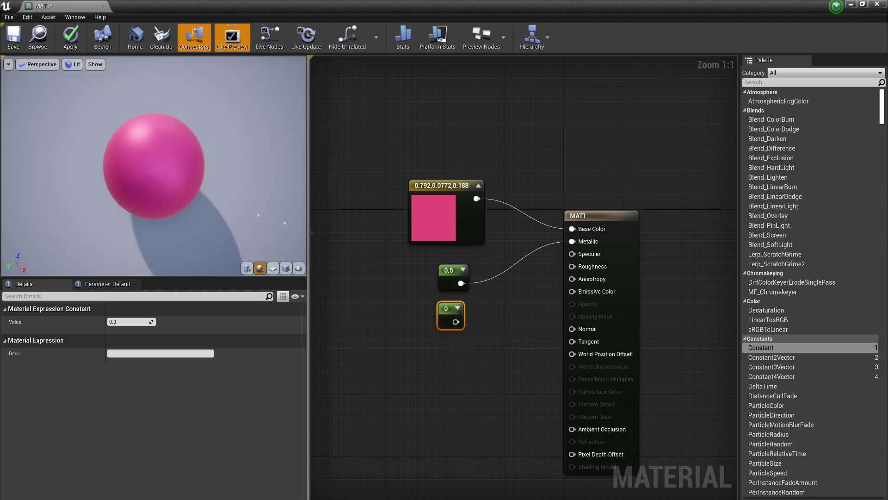
{"action": "left_click", "coordinate": [450, 278]}
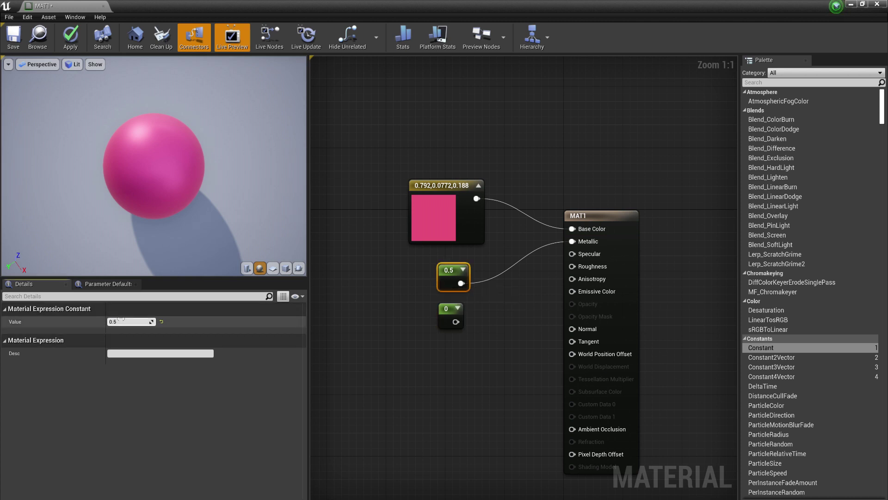
{"action": "type", "text": "1"}
{"action": "key", "text": "Return"}
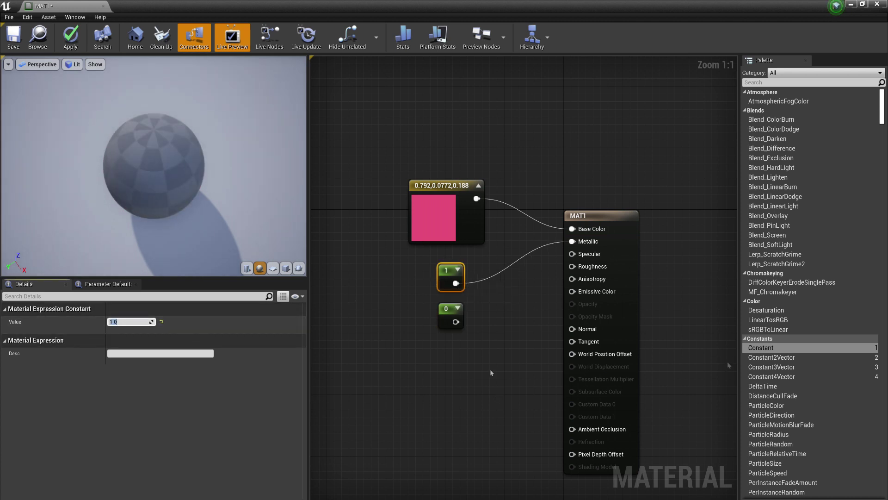
- Connect the 0 Constant node to MAT1's Roughness input, check the reflections on the preview sphere and apply the material changes
{"action": "left_click", "coordinate": [450, 318]}
{"action": "left_click_drag", "start_coordinate": [232, 225], "coordinate": [232, 183]}
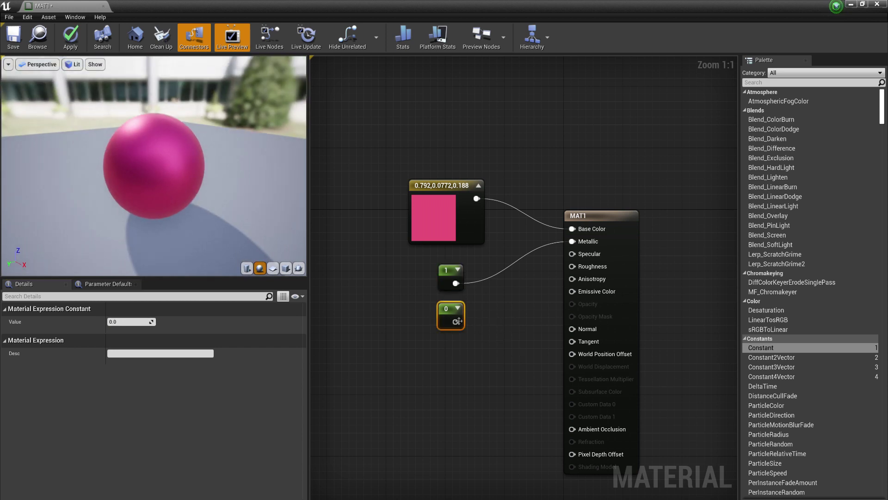
{"action": "left_click_drag", "start_coordinate": [455, 322], "coordinate": [575, 272]}
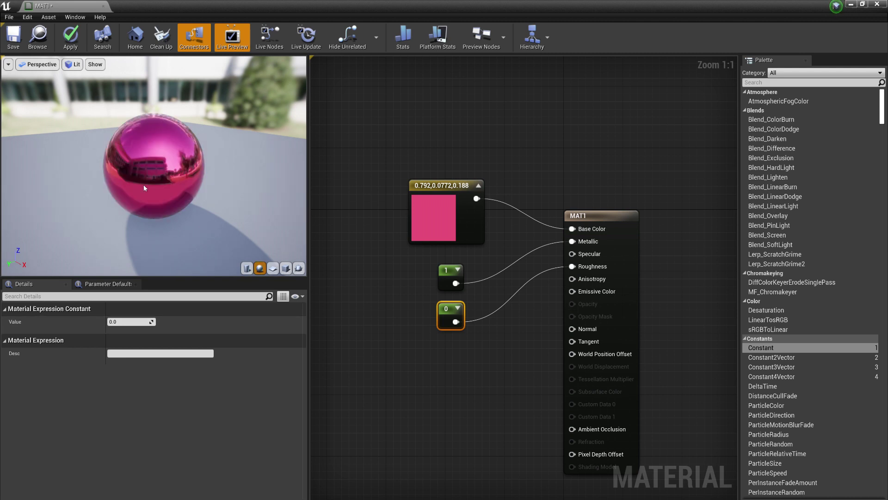
{"action": "left_click_drag", "start_coordinate": [143, 184], "coordinate": [155, 135]}
{"action": "left_click_drag", "start_coordinate": [164, 197], "coordinate": [151, 188]}
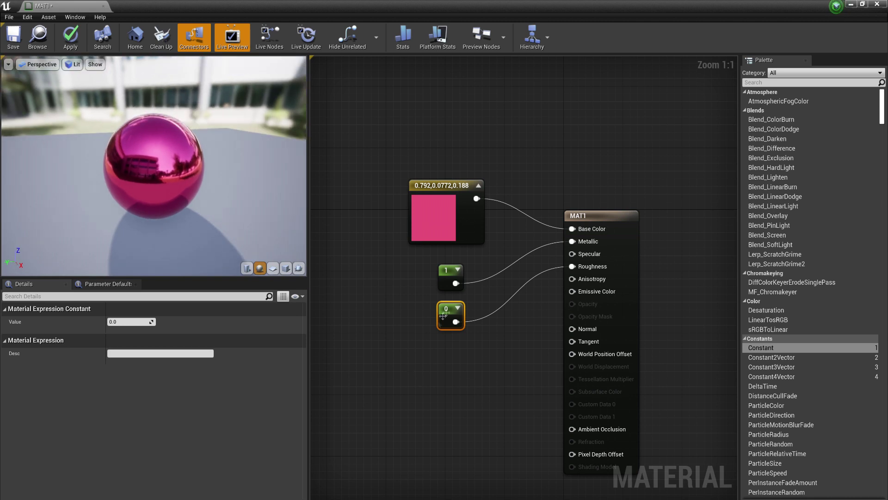
{"action": "left_click_drag", "start_coordinate": [440, 362], "coordinate": [430, 262]}
{"action": "mouse_move", "coordinate": [114, 170]}
{"action": "left_mouse_down"}
{"action": "mouse_move", "coordinate": [137, 154]}
{"action": "mouse_move", "coordinate": [106, 176]}
{"action": "left_mouse_up"}
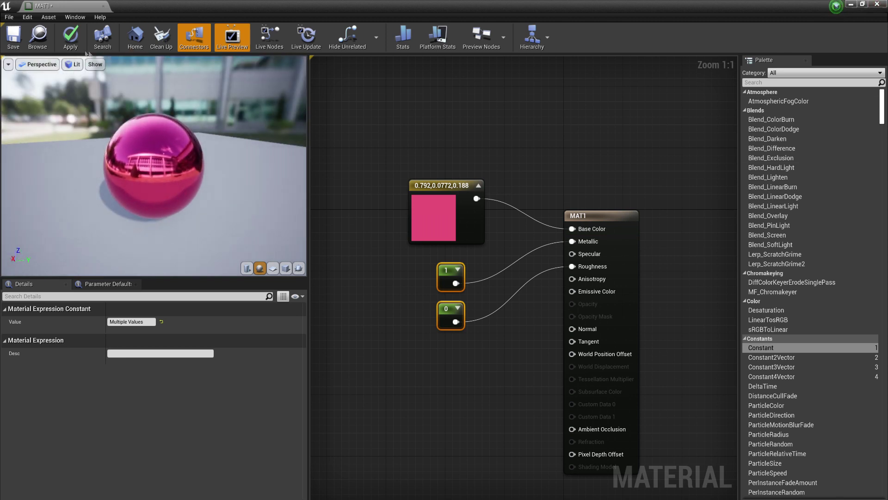
{"action": "left_click", "coordinate": [70, 37]}
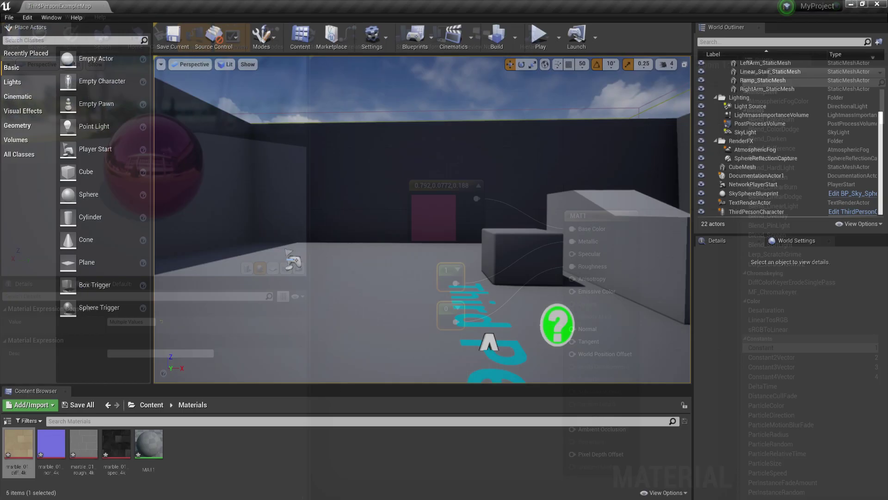
{"action": "left_click_drag", "start_coordinate": [384, 185], "coordinate": [384, 210]}
{"action": "left_click_drag", "start_coordinate": [86, 171], "coordinate": [424, 228]}
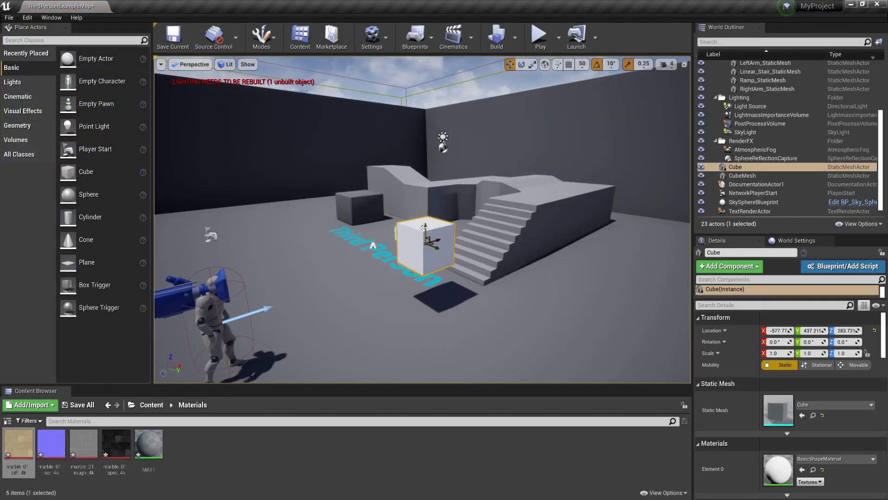
{"action": "key", "text": "Delete"}
- Place a sphere on the floor near the foot of the stairs with grid snapping on, and apply MAT1 to it
{"action": "left_click_drag", "start_coordinate": [104, 207], "coordinate": [435, 277]}
{"action": "mouse_move", "coordinate": [435, 277]}
{"action": "right_mouse_down"}
{"action": "mouse_move", "coordinate": [483, 286]}
{"action": "mouse_move", "coordinate": [440, 273]}
{"action": "right_mouse_up"}
{"action": "left_click_drag", "start_coordinate": [439, 253], "coordinate": [417, 252]}
{"action": "left_click", "coordinate": [569, 65]}
{"action": "right_click_drag", "start_coordinate": [435, 222], "coordinate": [422, 245]}
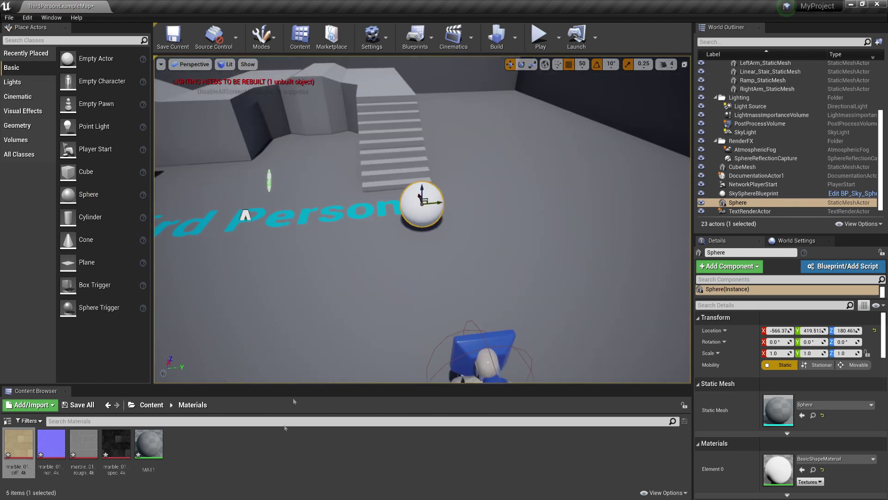
{"action": "left_click_drag", "start_coordinate": [148, 444], "coordinate": [421, 204]}
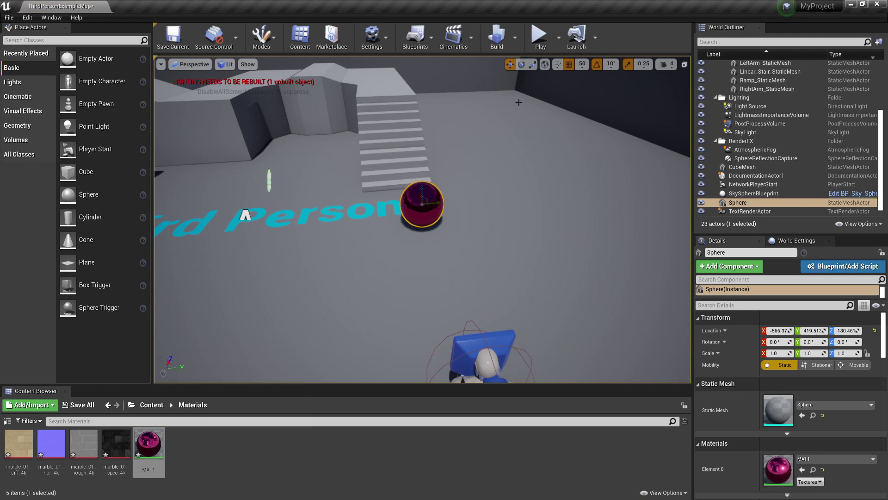
- Try MAT1 on the floor and the linear staircase, and undo both material assignments
{"action": "left_click_drag", "start_coordinate": [149, 443], "coordinate": [275, 311]}
{"action": "right_click_drag", "start_coordinate": [276, 312], "coordinate": [309, 302]}
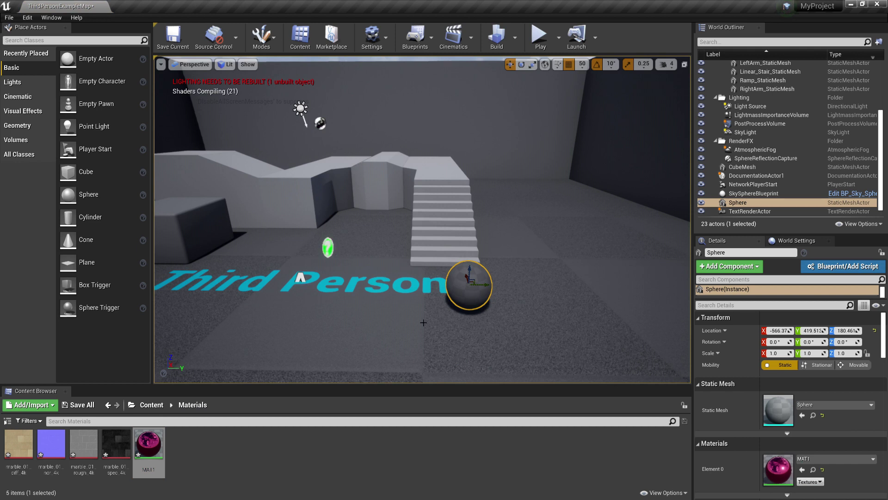
{"action": "left_click", "coordinate": [440, 243]}
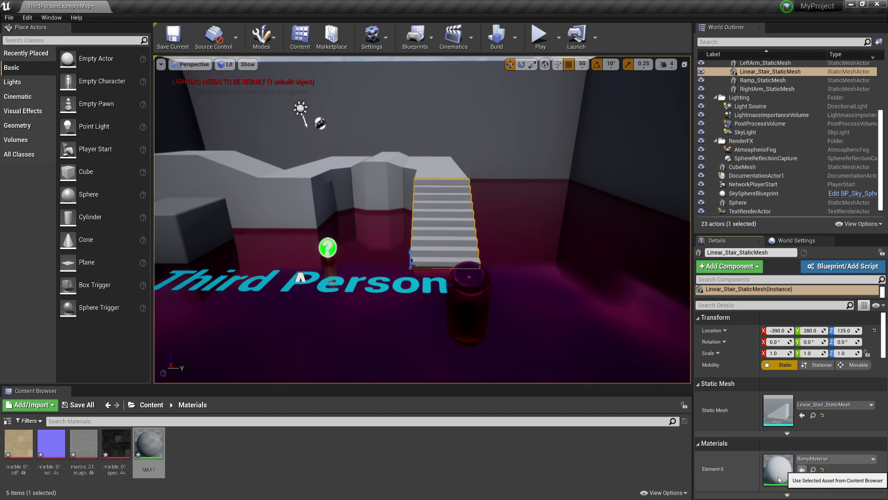
{"action": "left_click", "coordinate": [802, 469]}
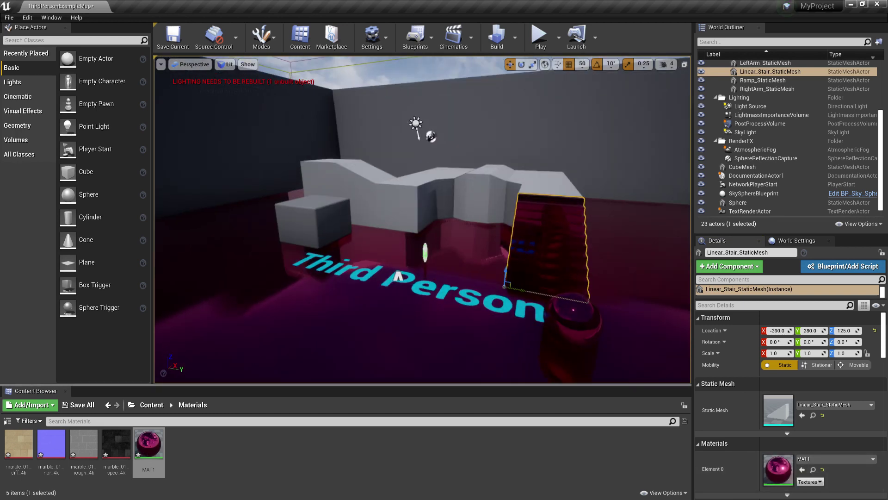
{"action": "right_click_drag", "start_coordinate": [421, 220], "coordinate": [407, 277]}
{"action": "right_click_drag", "start_coordinate": [422, 220], "coordinate": [551, 187]}
{"action": "right_click_drag", "start_coordinate": [512, 289], "coordinate": [338, 285]}
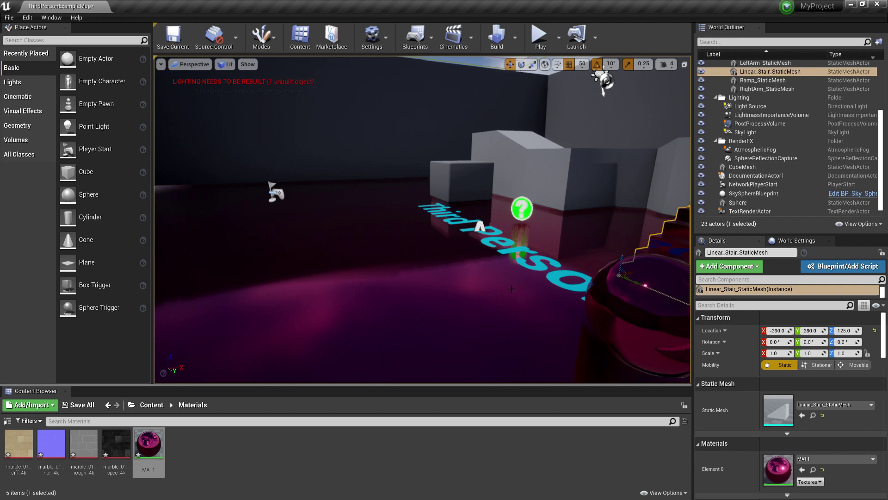
{"action": "key", "text": "ctrl+z"}
{"action": "key", "text": "ctrl+z"}
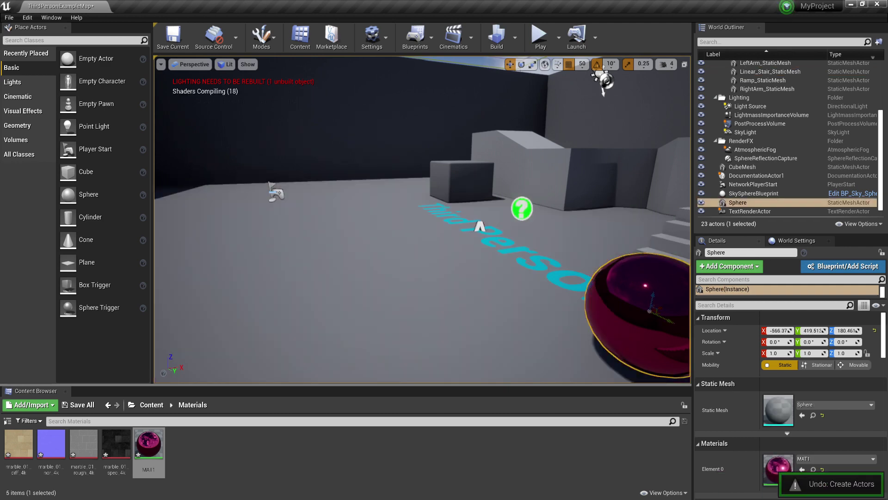
- Raise the sphere off the floor to a Z location of about 230
{"action": "right_click_drag", "start_coordinate": [466, 215], "coordinate": [574, 216]}
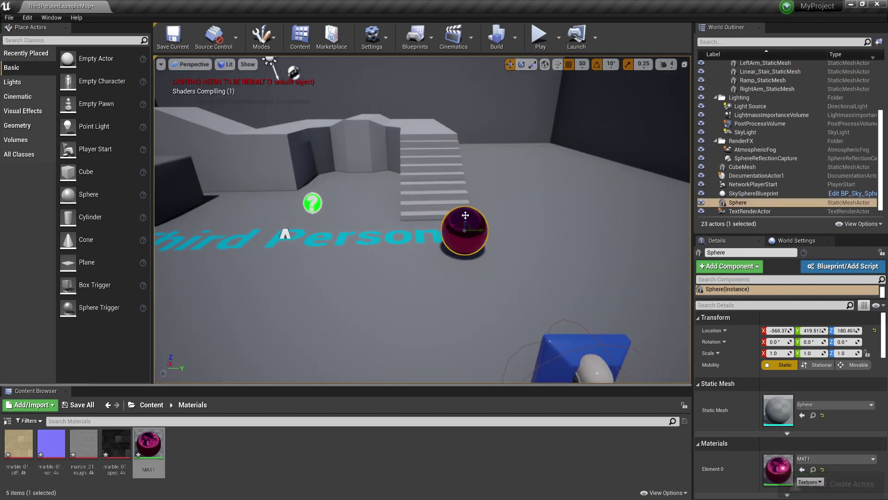
{"action": "left_click_drag", "start_coordinate": [466, 215], "coordinate": [465, 192]}
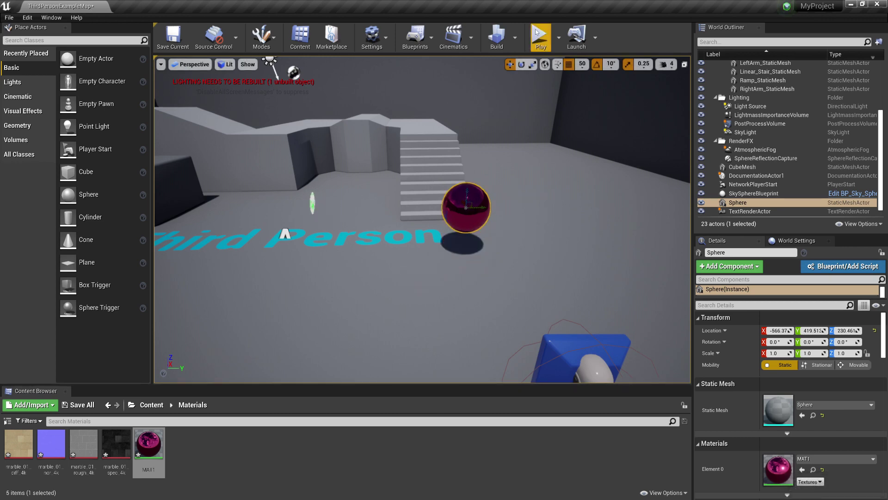
- Play the level to inspect the reflective sphere up close, stop the session and back the view away from the sphere
{"action": "left_click", "coordinate": [538, 35]}
{"action": "left_click", "coordinate": [476, 247]}
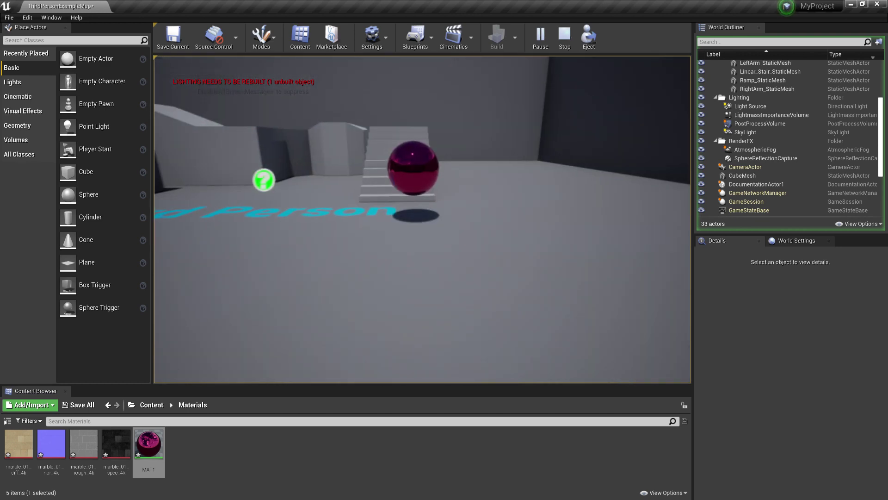
{"action": "key", "text": "w"}
{"action": "key", "text": "d"}
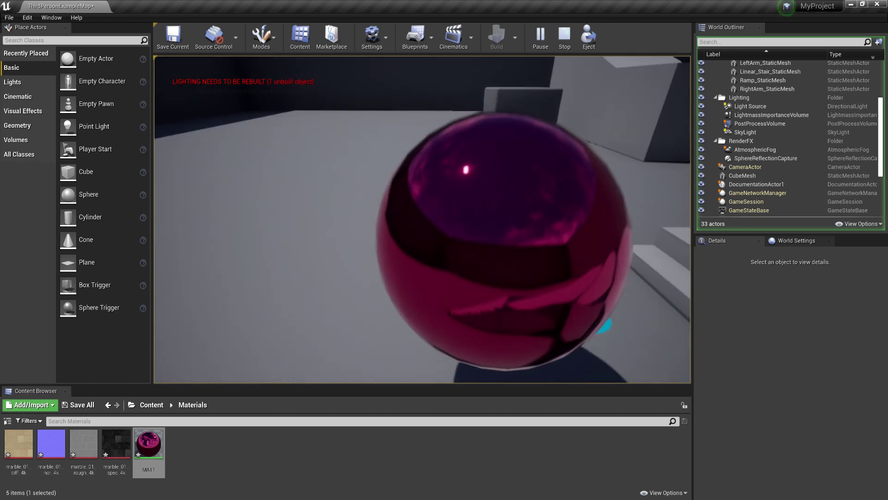
{"action": "key", "text": "s"}
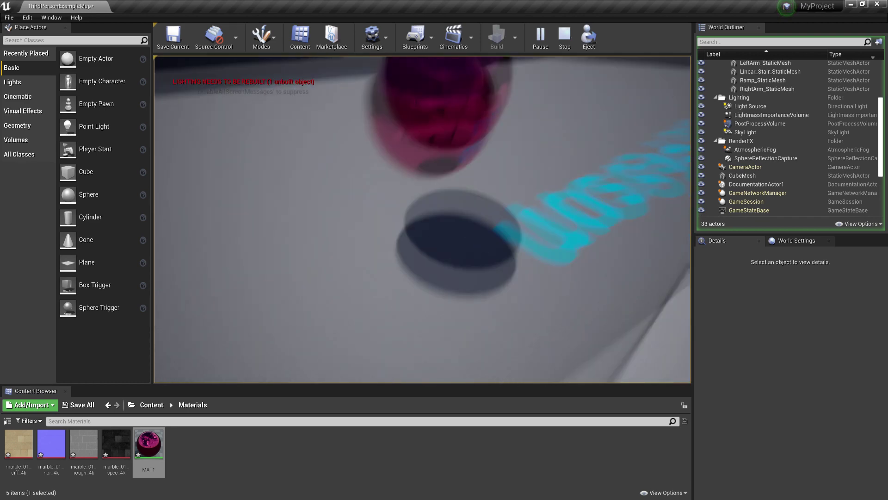
{"action": "key", "text": "Escape"}
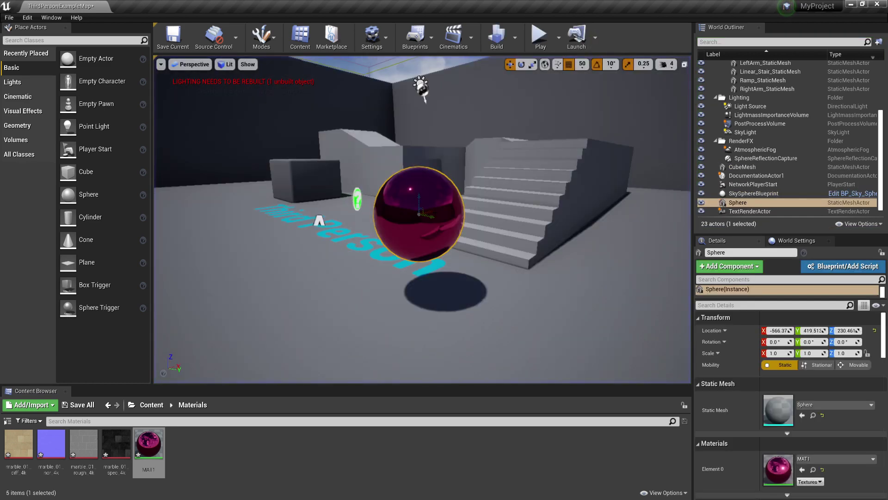
{"action": "key", "text": "s"}
{"action": "right_click_drag", "start_coordinate": [416, 217], "coordinate": [474, 220]}
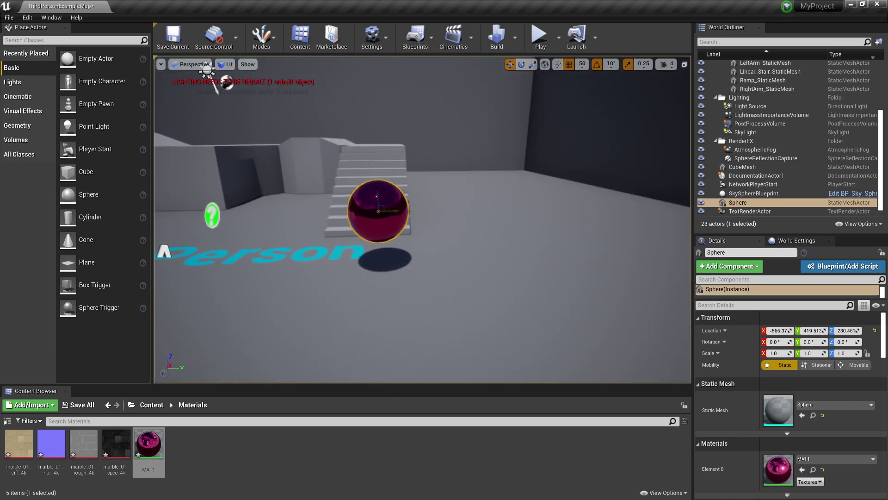
- Switch to the MAT1 material editor window and close it
{"action": "left_click", "coordinate": [350, 499]}
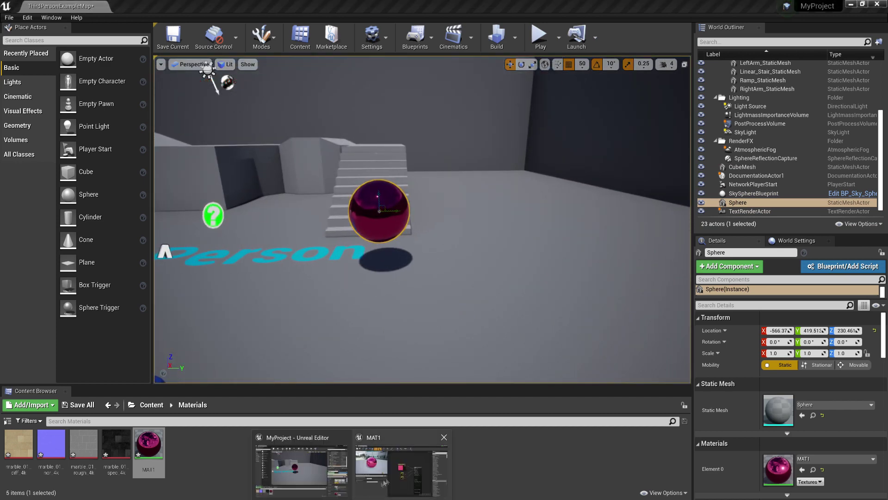
{"action": "left_click", "coordinate": [395, 470]}
{"action": "left_click", "coordinate": [878, 3]}
{"action": "left_click", "coordinate": [470, 288]}
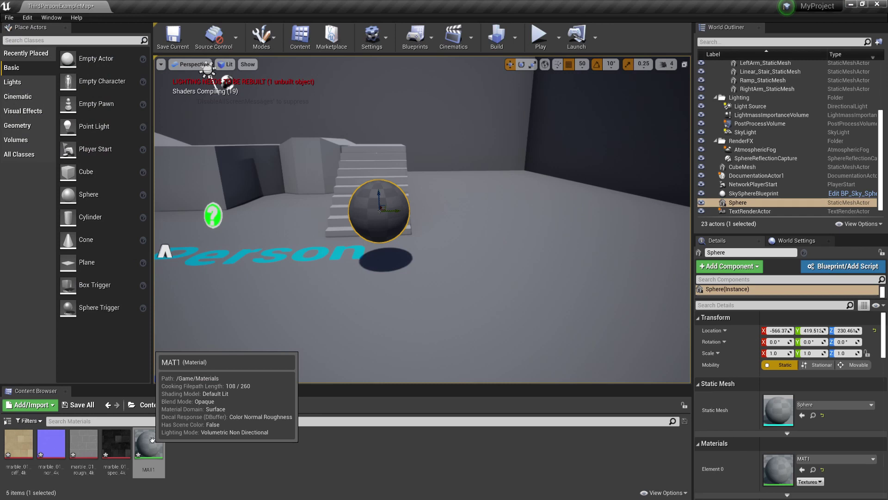
- Duplicate the MAT1 material as MAT2 and open the copy for editing
{"action": "right_click", "coordinate": [151, 439]}
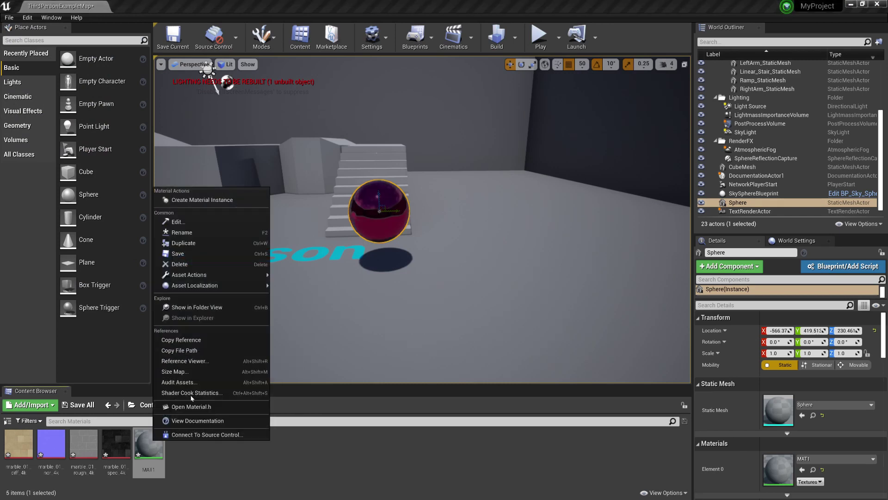
{"action": "left_click", "coordinate": [183, 243]}
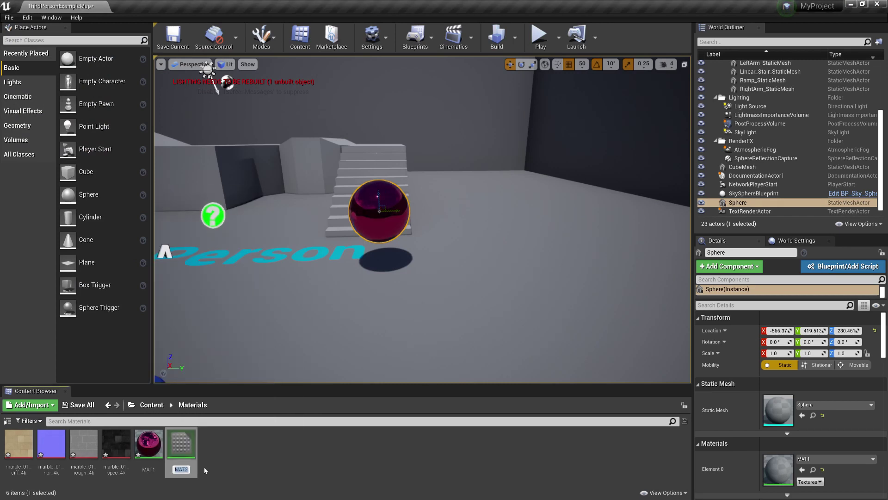
{"action": "key", "text": "Return"}
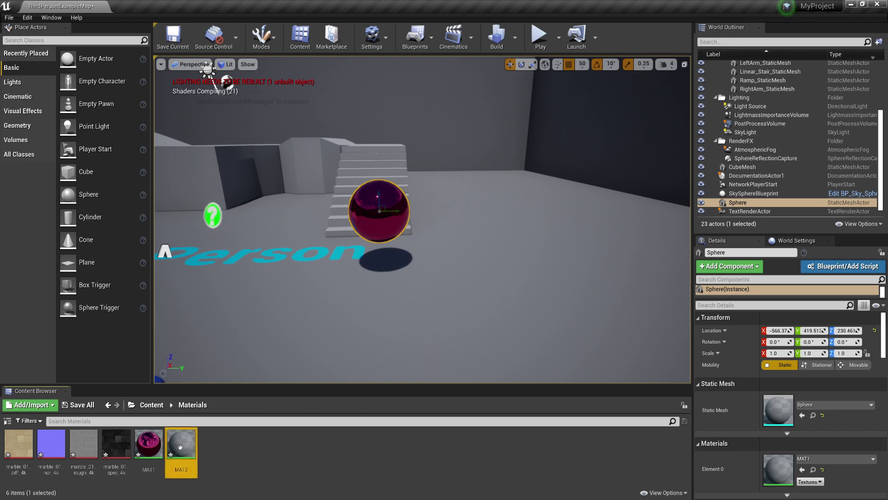
{"action": "double_click", "coordinate": [179, 445]}
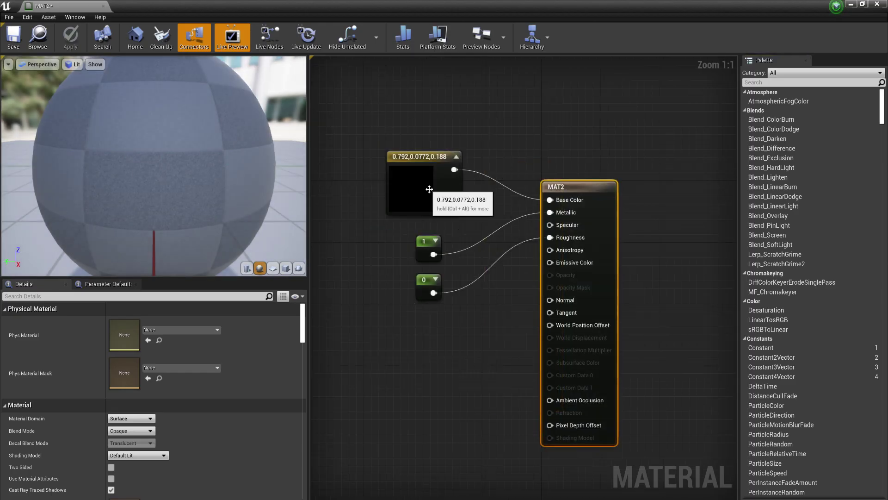
- Open the color picker of MAT2's pink Base Color node and cancel it
{"action": "double_click", "coordinate": [429, 189]}
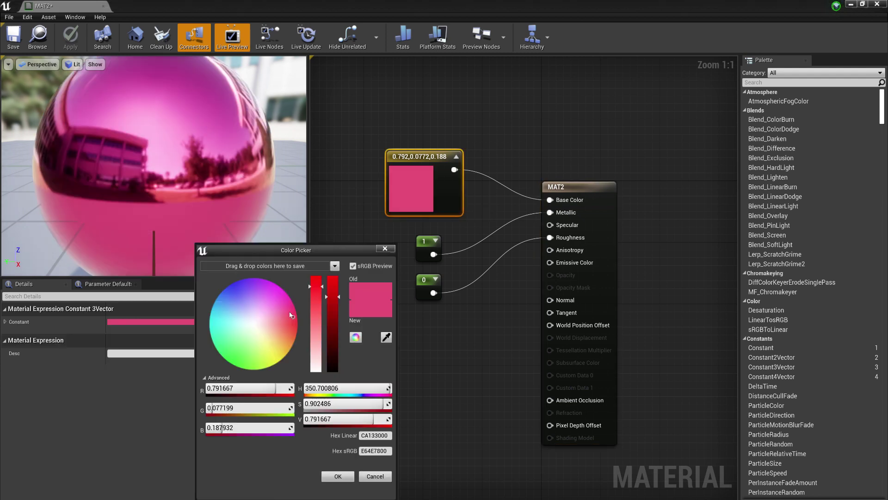
{"action": "left_click", "coordinate": [376, 477]}
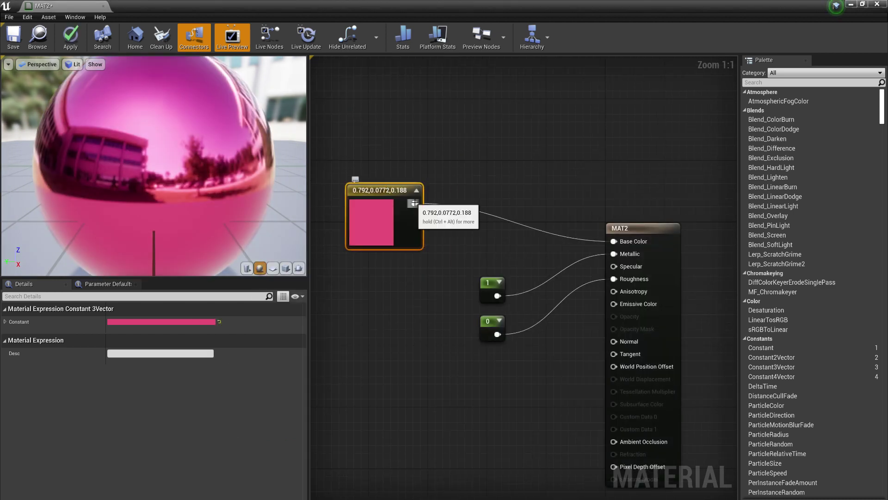
- Move MAT2's Metallic and Roughness constants together to beneath the pink color node
{"action": "left_click_drag", "start_coordinate": [458, 264], "coordinate": [512, 341]}
{"action": "left_click_drag", "start_coordinate": [487, 288], "coordinate": [382, 296]}
- Feed the pink color into input A of a new Multiply node and connect its output to MAT2's Emissive Color
{"action": "left_click_drag", "start_coordinate": [414, 203], "coordinate": [495, 288]}
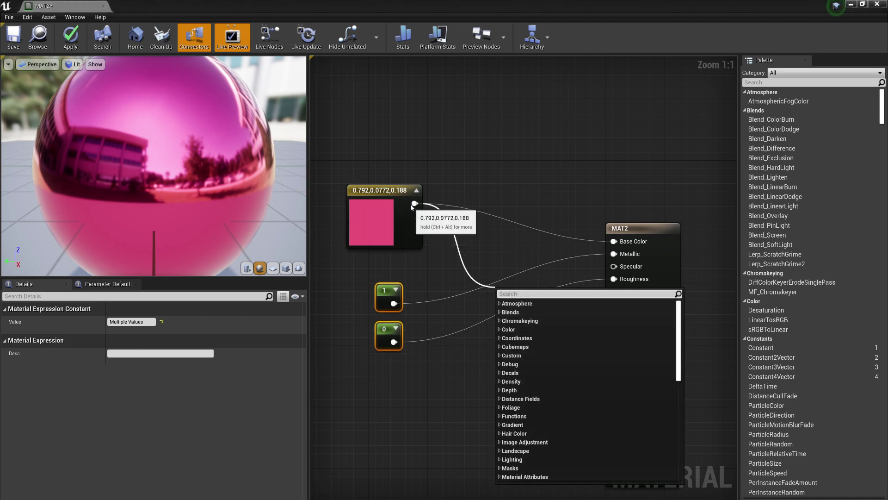
{"action": "left_click", "coordinate": [412, 204]}
{"action": "left_click_drag", "start_coordinate": [413, 204], "coordinate": [468, 276]}
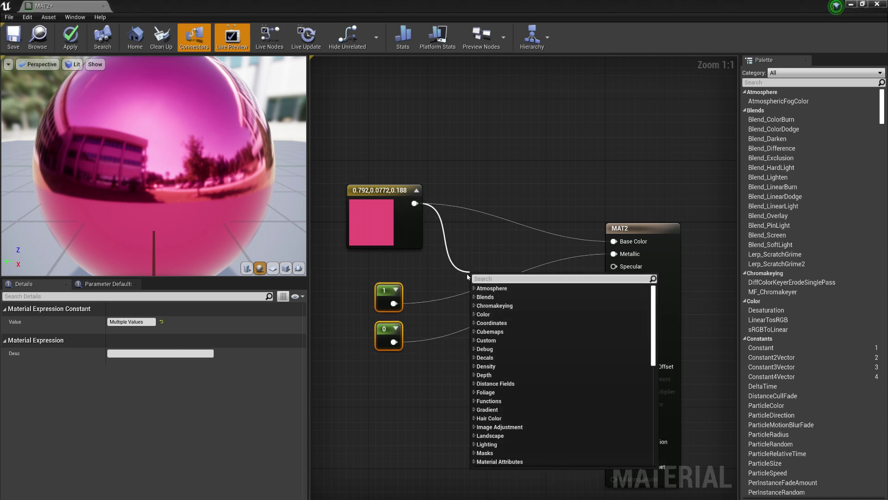
{"action": "type", "text": "mult"}
{"action": "key", "text": "Return"}
{"action": "left_click_drag", "start_coordinate": [499, 257], "coordinate": [613, 303]}
{"action": "left_click_drag", "start_coordinate": [500, 321], "coordinate": [522, 291]}
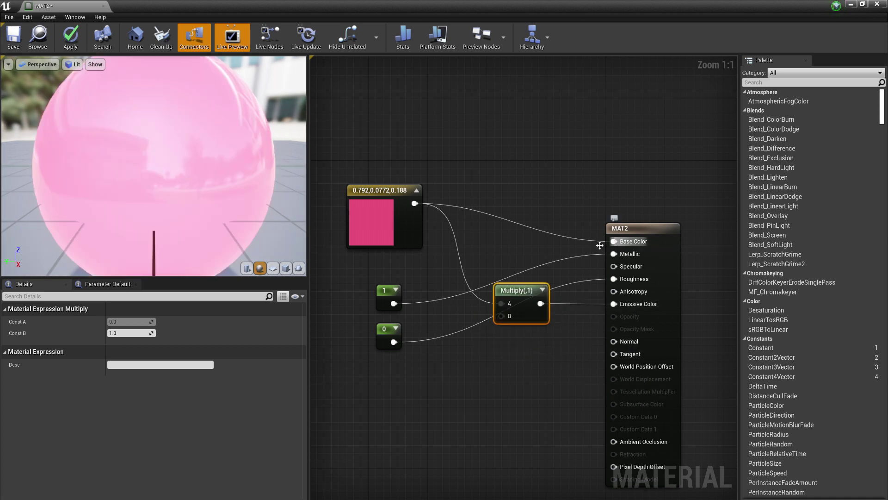
- Add a Constant node, connect it to the Multiply node's B input and set its value to 1
{"action": "left_click", "coordinate": [388, 296]}
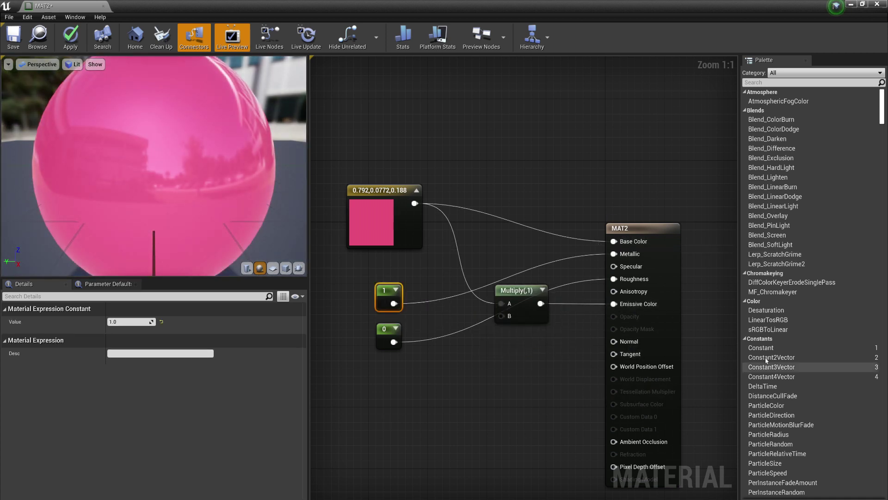
{"action": "left_click_drag", "start_coordinate": [761, 347], "coordinate": [500, 317]}
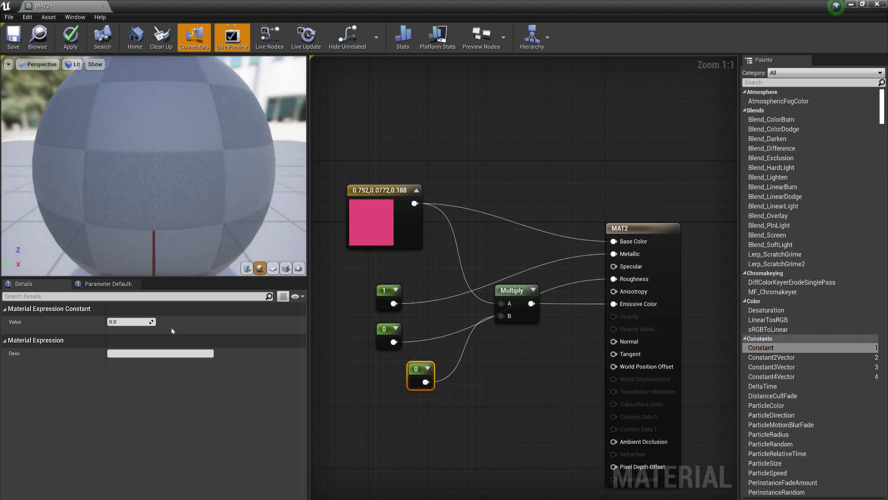
{"action": "left_click", "coordinate": [134, 322]}
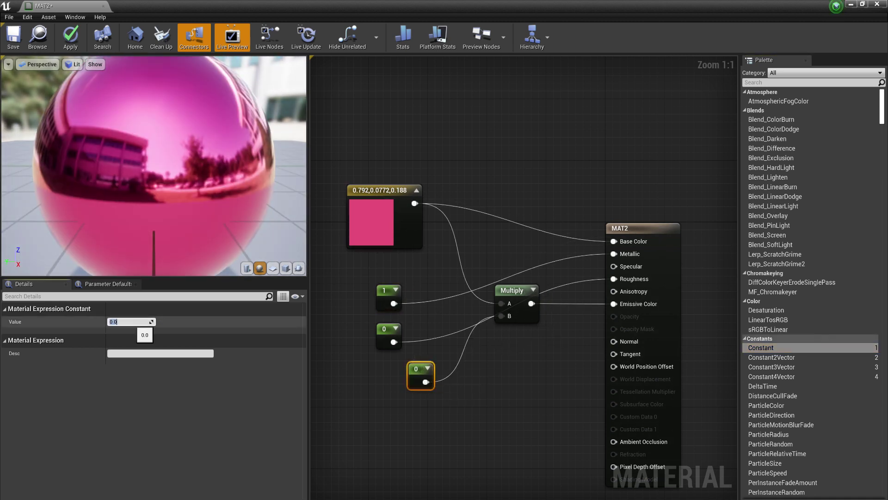
{"action": "type", "text": "1"}
{"action": "key", "text": "Return"}
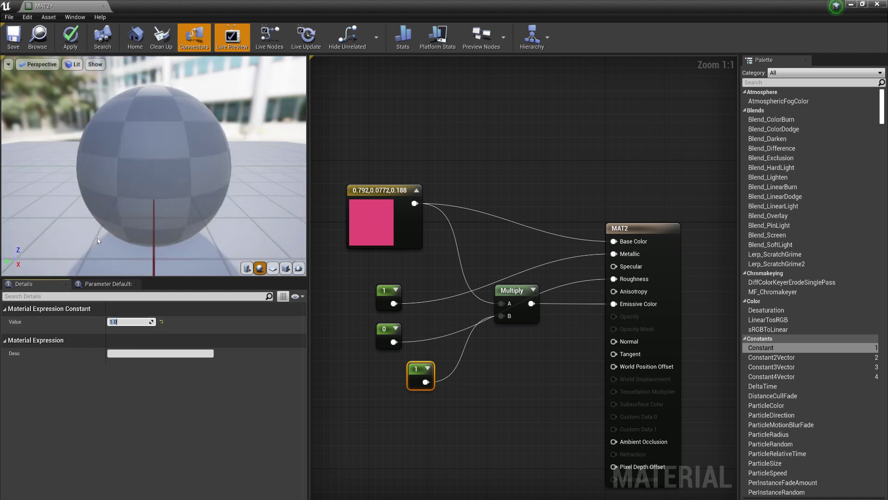
- Try MAT2 with its Base Color, Metallic and Roughness inputs disconnected, and undo the disconnections
{"action": "left_click_drag", "start_coordinate": [98, 239], "coordinate": [143, 244]}
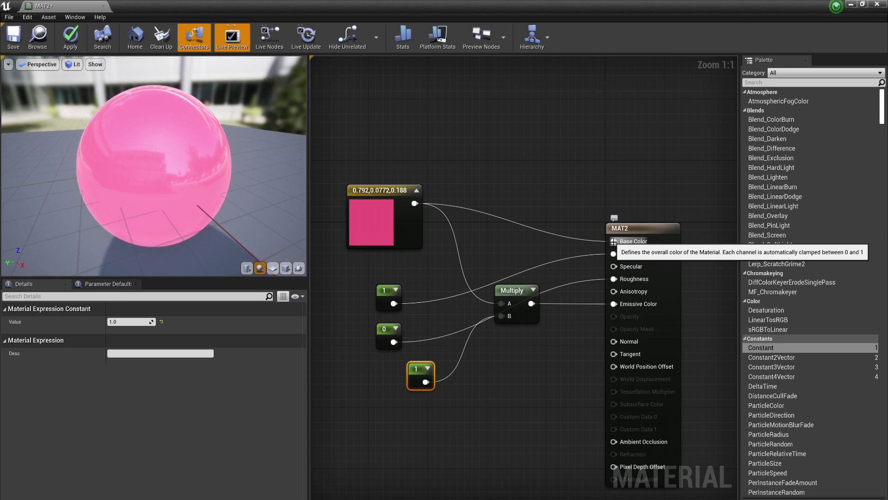
{"action": "left_click", "coordinate": [614, 241], "text": "alt"}
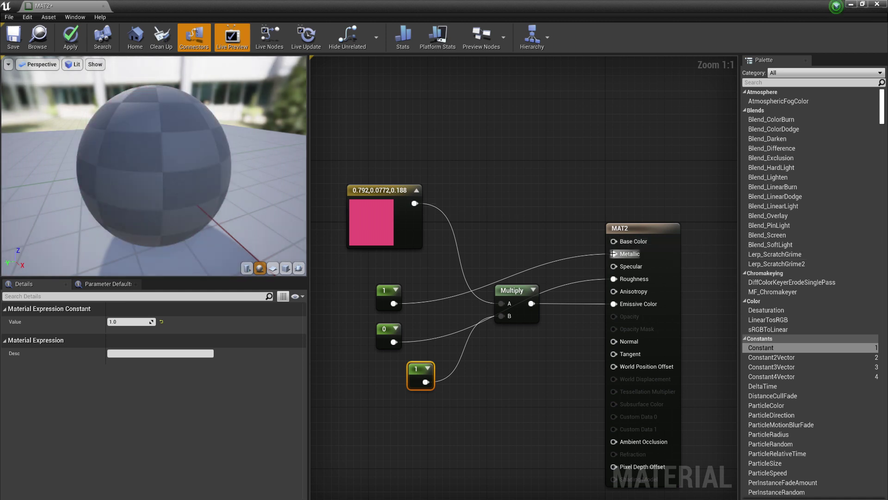
{"action": "left_click", "coordinate": [613, 254], "text": "alt"}
{"action": "left_click", "coordinate": [614, 279], "text": "alt"}
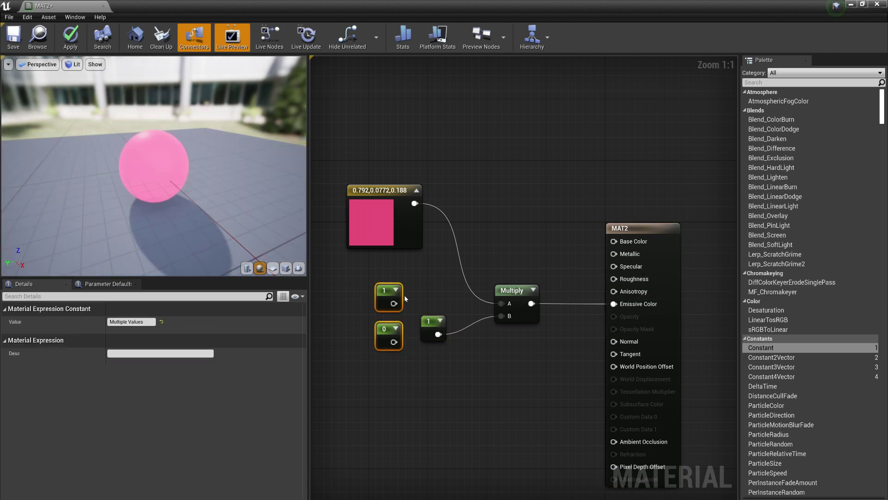
{"action": "key", "text": "ctrl+z"}
{"action": "key", "text": "ctrl+z"}
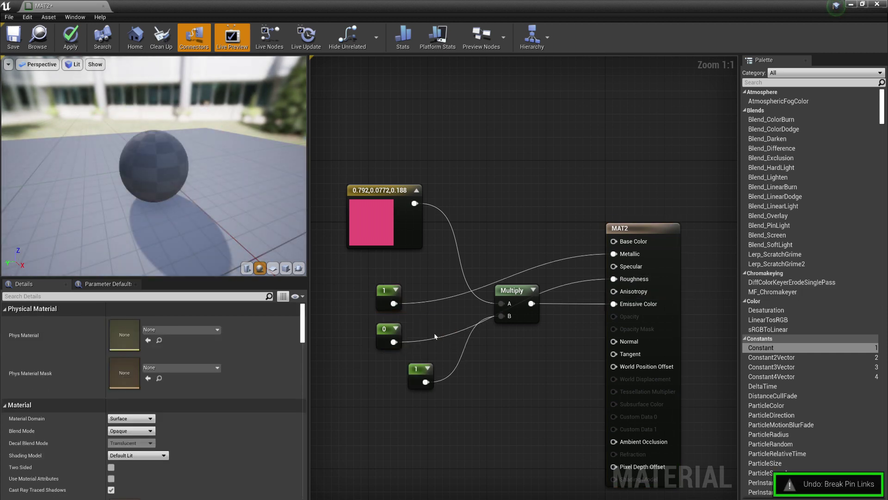
{"action": "key", "text": "ctrl+z"}
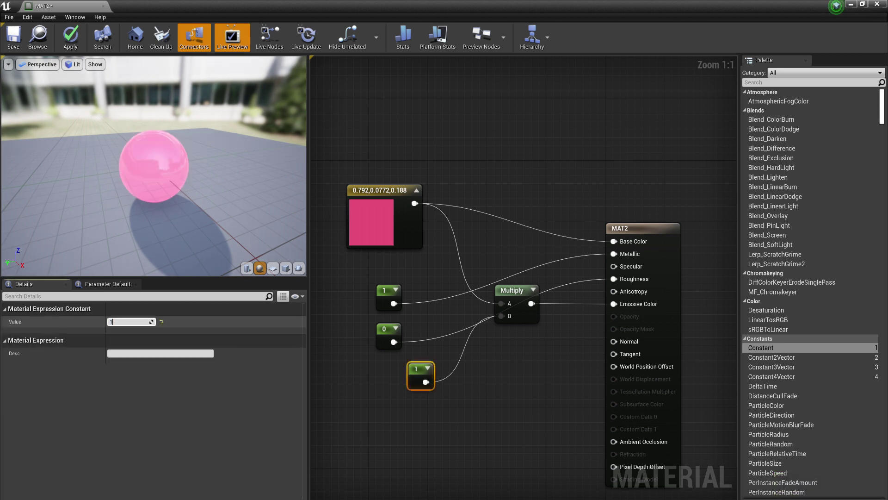
- Set the constant feeding Multiply's B input to 100, apply MAT2 and return to the level editor
{"action": "type", "text": "00"}
{"action": "key", "text": "Return"}
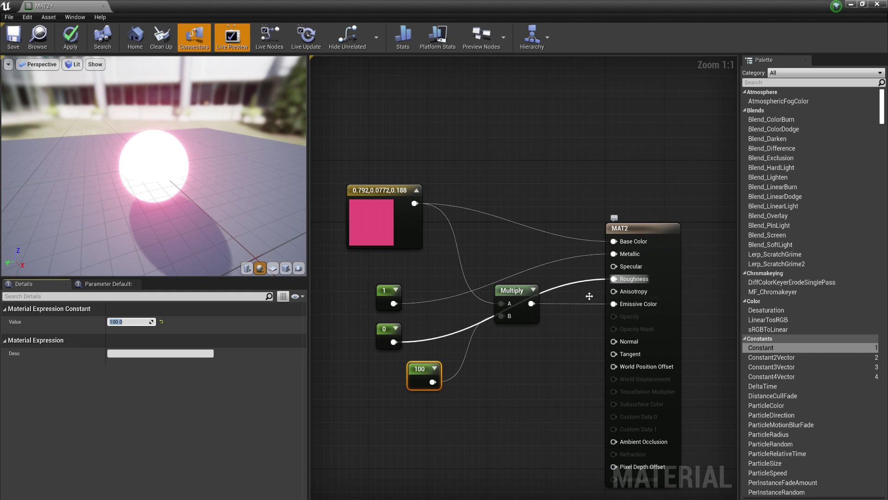
{"action": "left_click", "coordinate": [71, 39]}
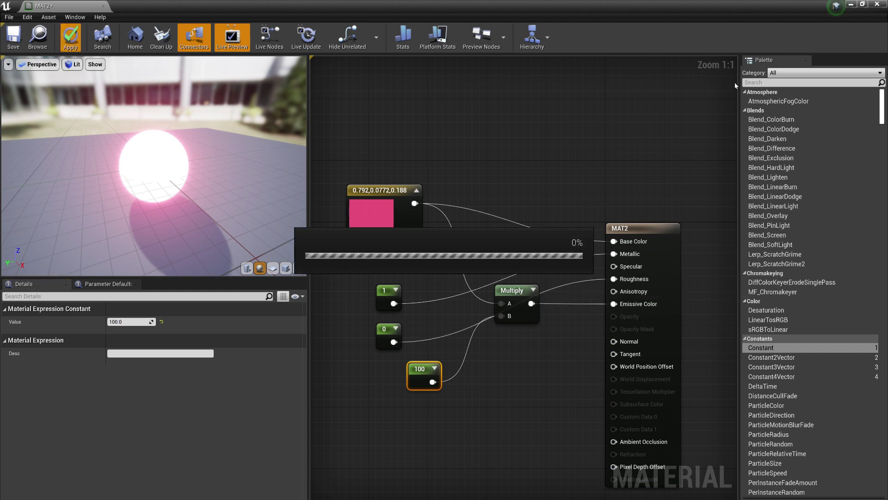
{"action": "left_click", "coordinate": [853, 4]}
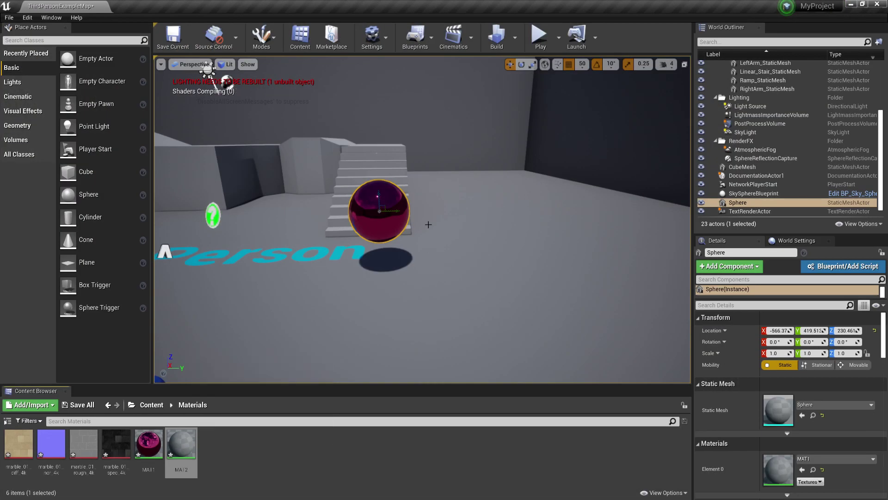
- Duplicate the level sphere along the Y axis beside the original and assign MAT2 to the copy
{"action": "right_click_drag", "start_coordinate": [428, 224], "coordinate": [403, 226]}
{"action": "left_click_drag", "start_coordinate": [445, 234], "coordinate": [317, 249], "text": "alt"}
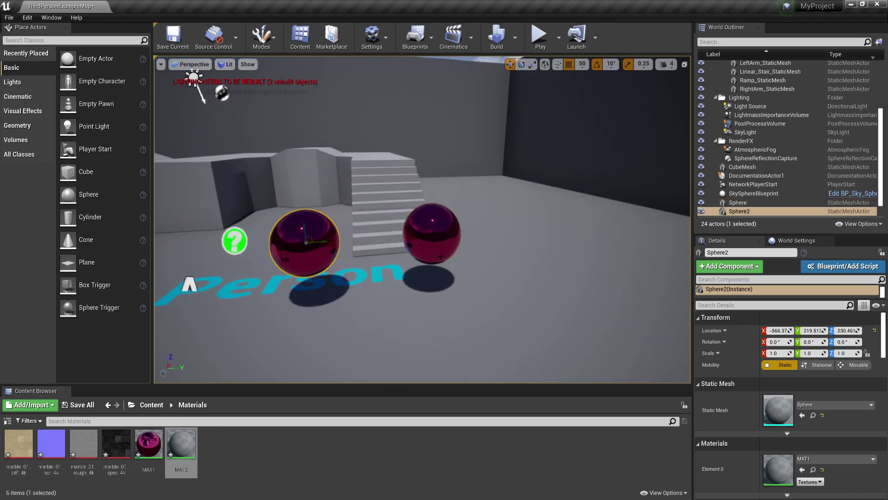
{"action": "left_click_drag", "start_coordinate": [190, 451], "coordinate": [781, 472]}
- Play the level, inspect the glowing and reflective spheres from several sides and distances, and stop the session
{"action": "left_click", "coordinate": [539, 35]}
{"action": "left_click", "coordinate": [494, 173]}
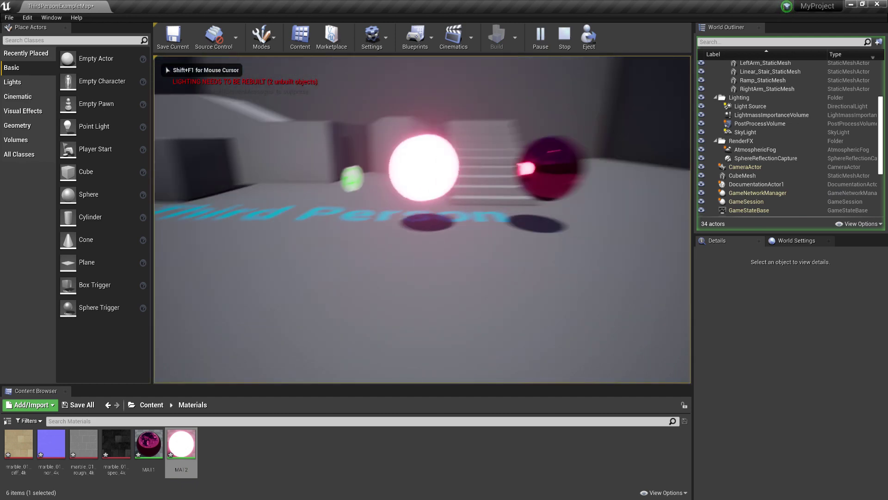
{"action": "key", "text": "w"}
{"action": "key", "text": "w"}
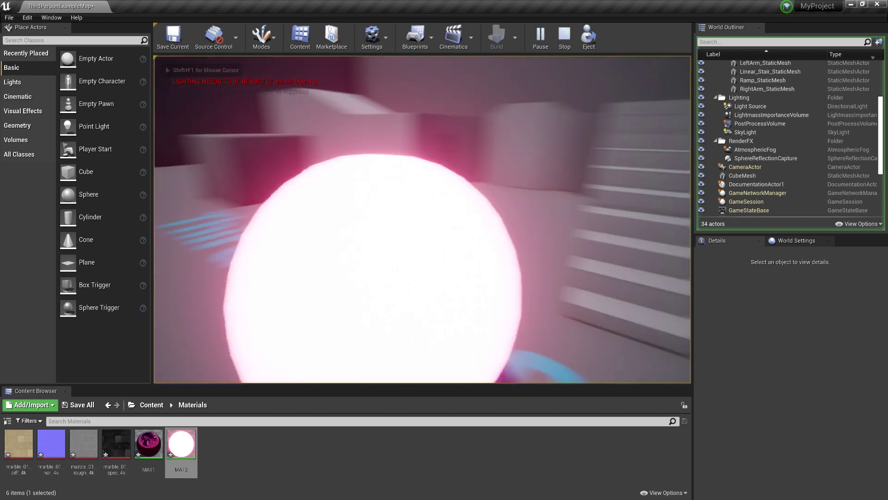
{"action": "key", "text": "s"}
{"action": "key", "text": "w"}
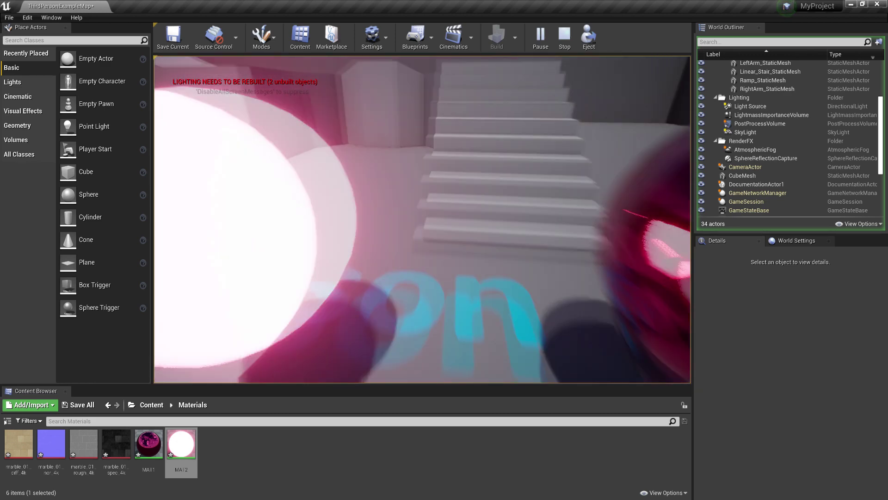
{"action": "key", "text": "w"}
{"action": "key", "text": "s"}
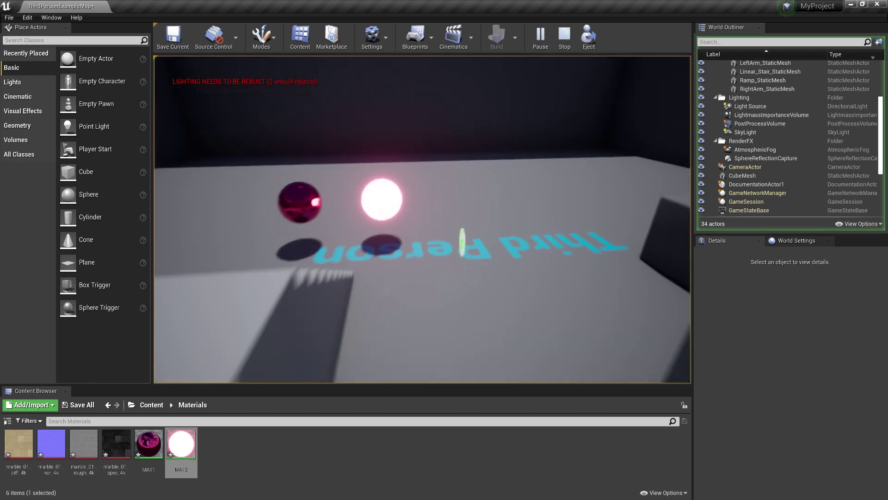
{"action": "key", "text": "w"}
{"action": "key", "text": "w"}
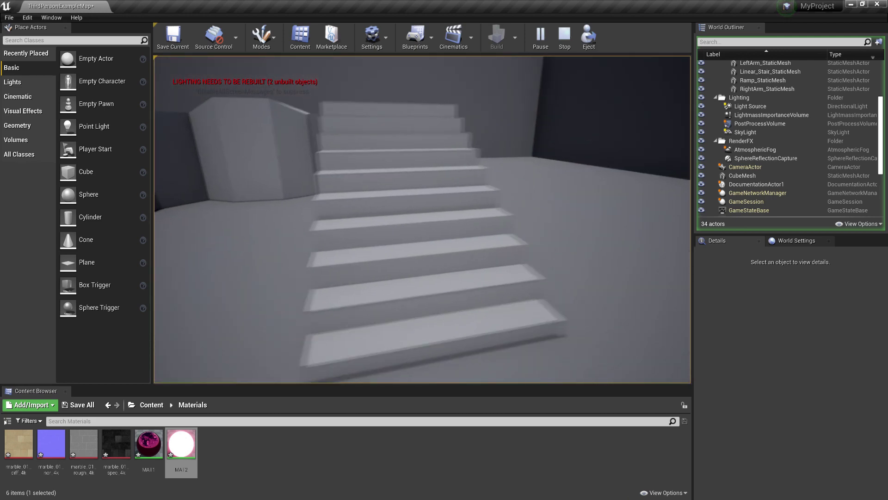
{"action": "key", "text": "w"}
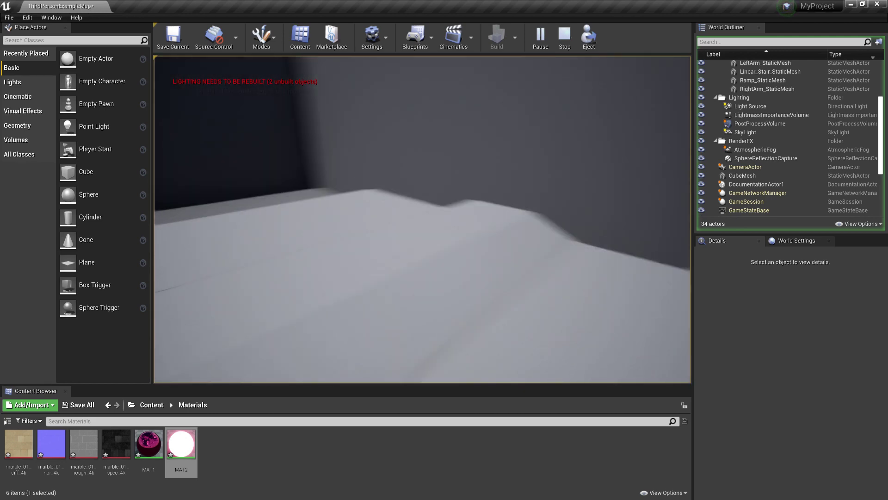
{"action": "key", "text": "w"}
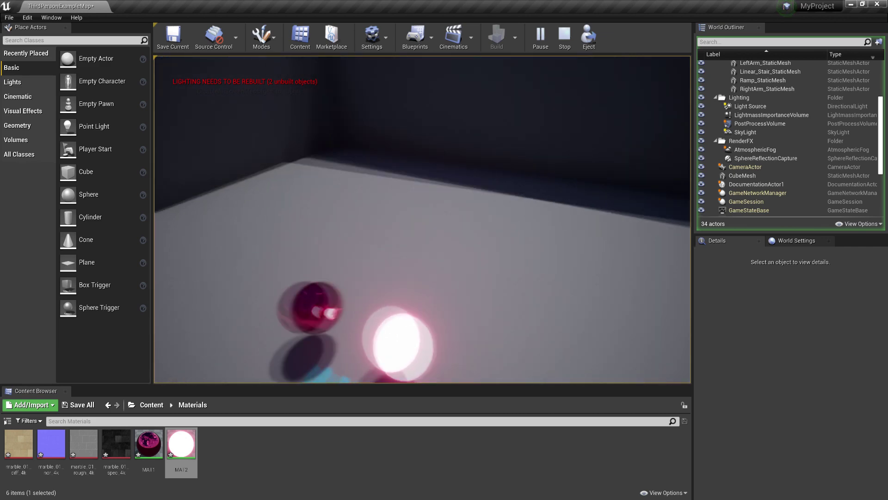
{"action": "key", "text": "w"}
{"action": "key", "text": "w"}
{"action": "key", "text": "s"}
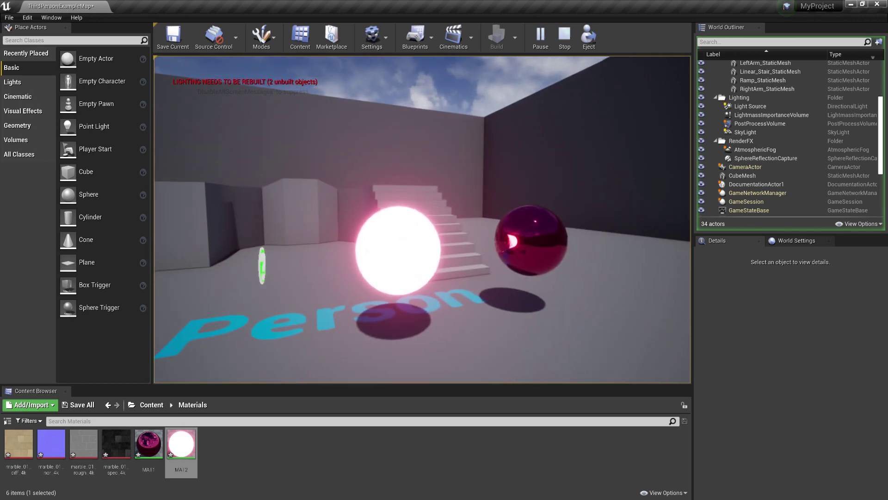
{"action": "key", "text": "w"}
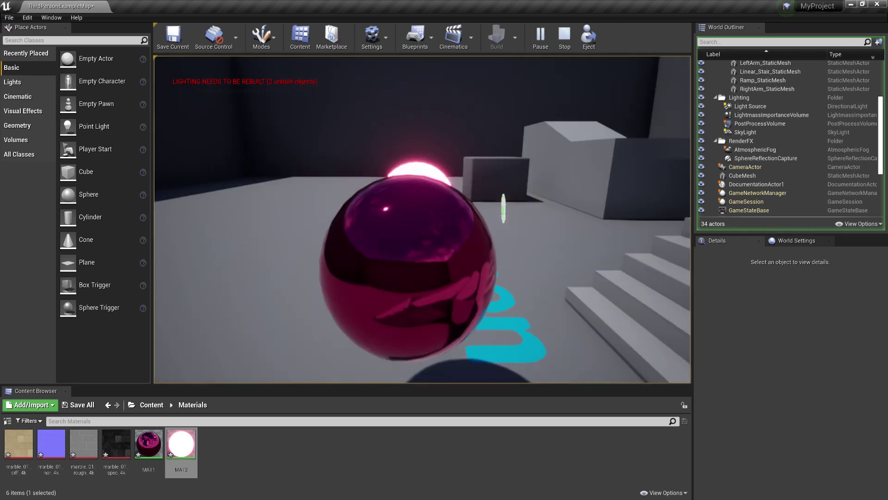
{"action": "key", "text": "w"}
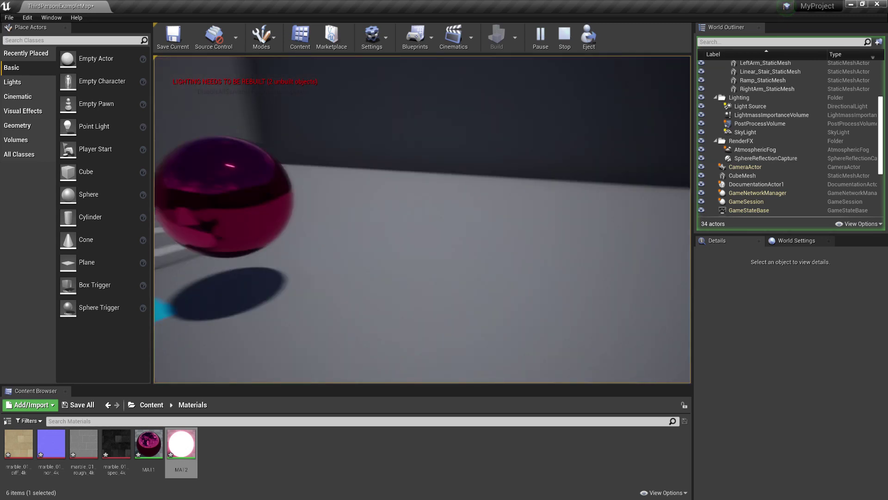
{"action": "key", "text": "w"}
{"action": "key", "text": "s"}
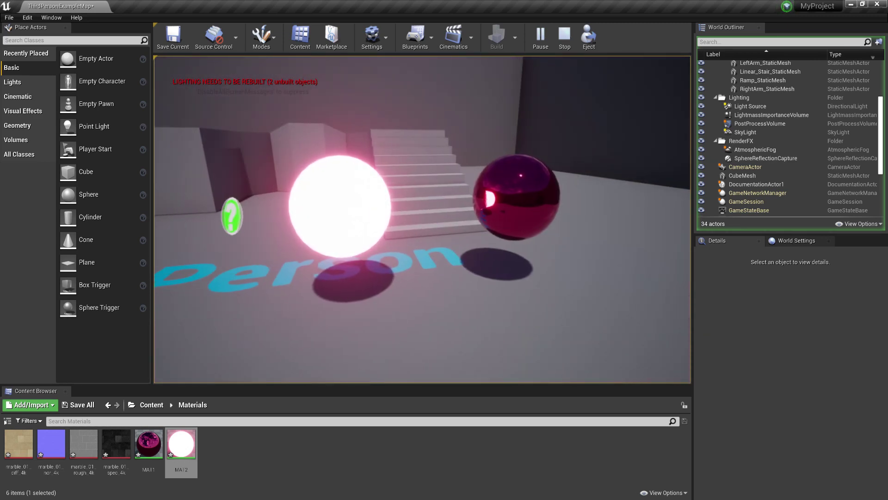
{"action": "key", "text": "Escape"}
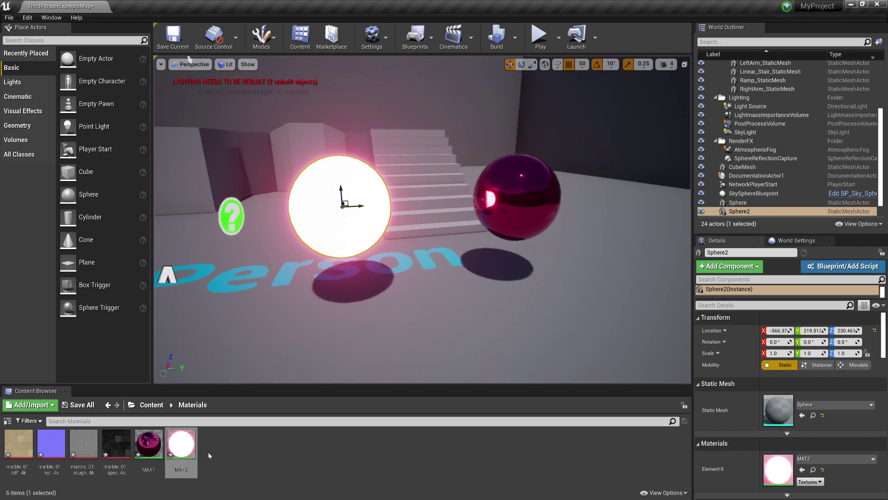
- Duplicate the MAT2 material as MAT3 and open the copy for editing
{"action": "right_click", "coordinate": [180, 445]}
{"action": "left_click", "coordinate": [220, 248]}
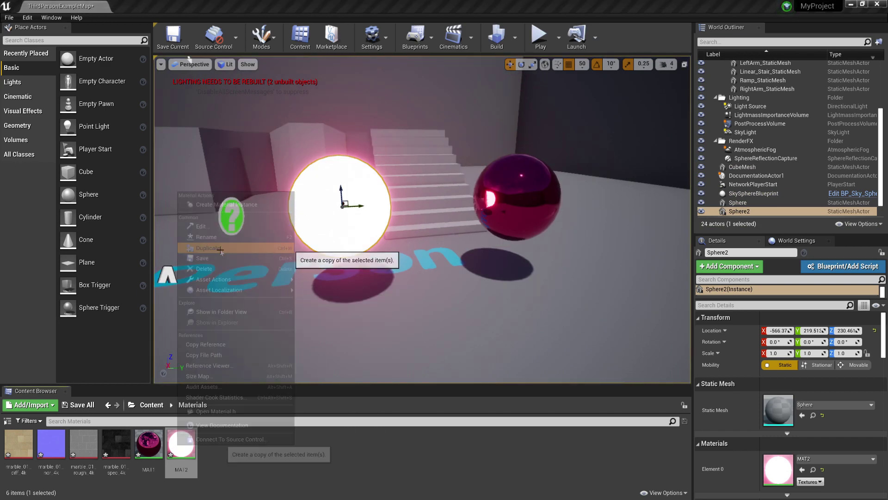
{"action": "double_click", "coordinate": [208, 452]}
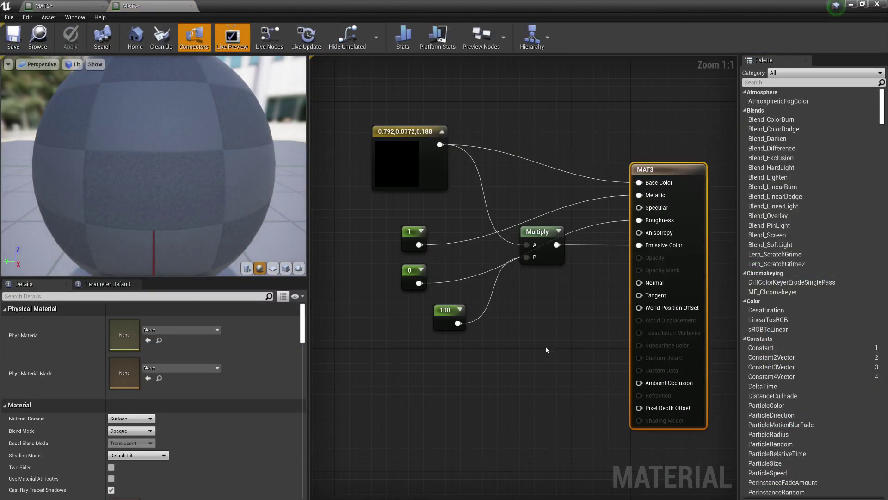
- Delete MAT3's Multiply node, its 100 constant and the Roughness constant, and apply the material
{"action": "left_click", "coordinate": [480, 183], "text": "alt"}
{"action": "left_click_drag", "start_coordinate": [549, 319], "coordinate": [458, 233]}
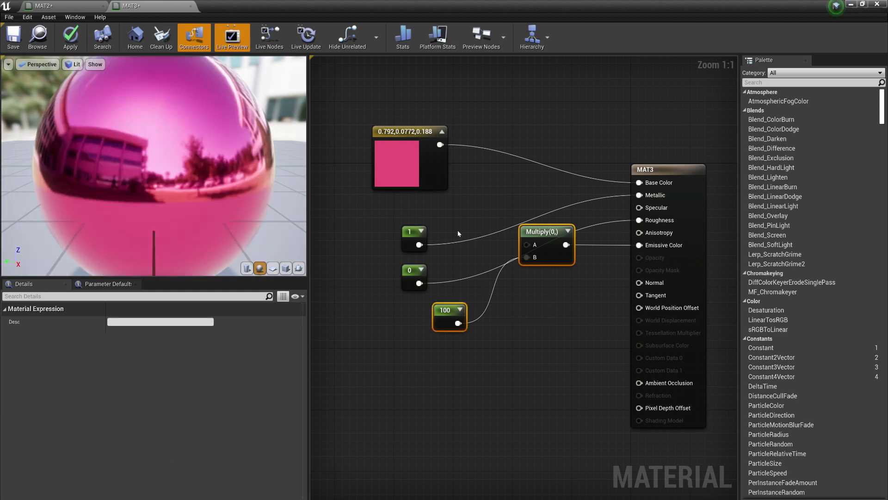
{"action": "key", "text": "Delete"}
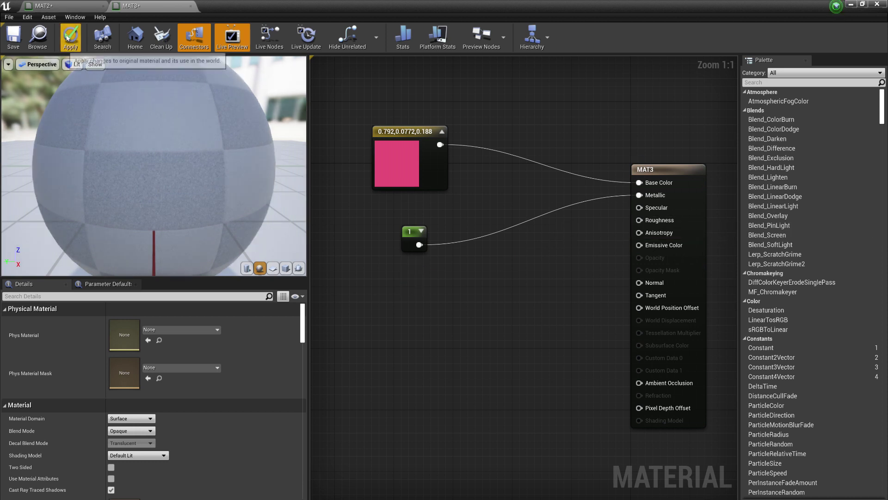
{"action": "left_click", "coordinate": [69, 37]}
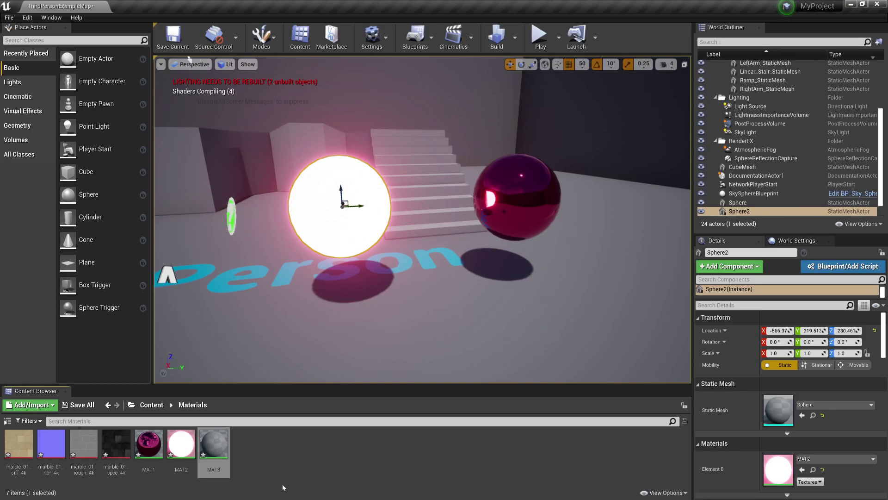
- Return to the MAT3 editor and try a Metallic constant of 100, checking it on the preview sphere
{"action": "mouse_move", "coordinate": [350, 498]}
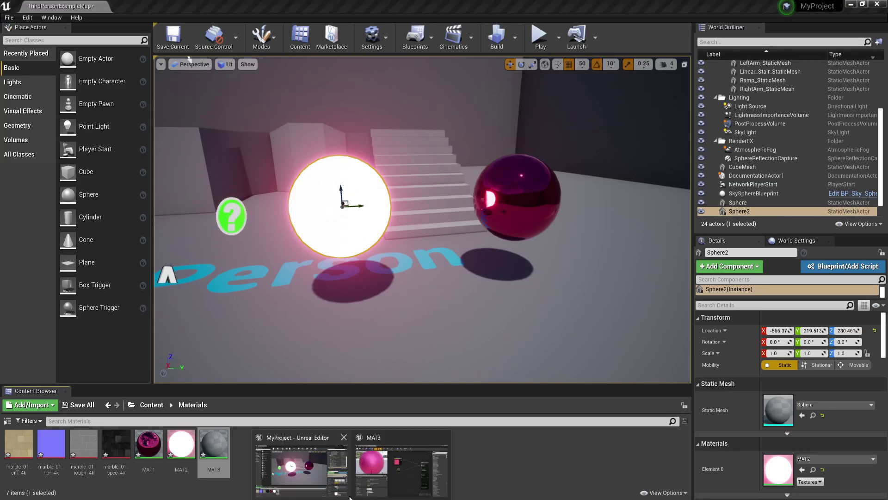
{"action": "left_click", "coordinate": [402, 465]}
{"action": "type", "text": "100"}
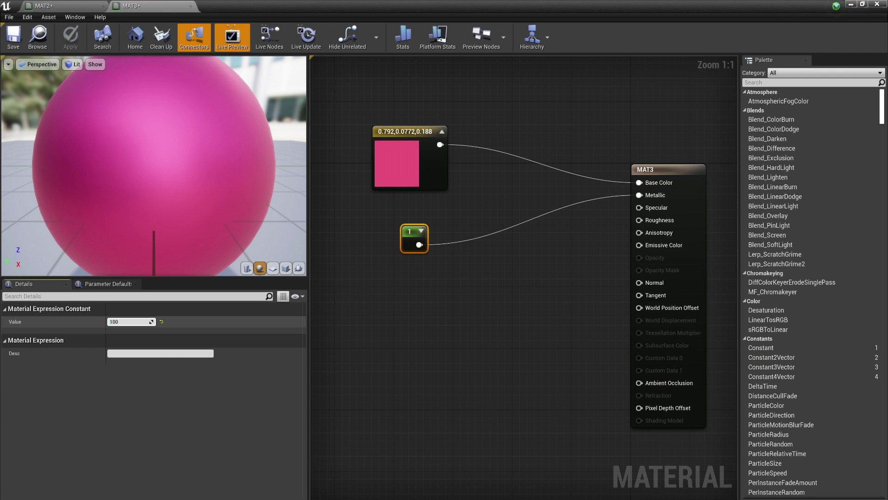
{"action": "key", "text": "Return"}
{"action": "scroll", "coordinate": [184, 206], "scroll_direction": "down", "scroll_amount": 5}
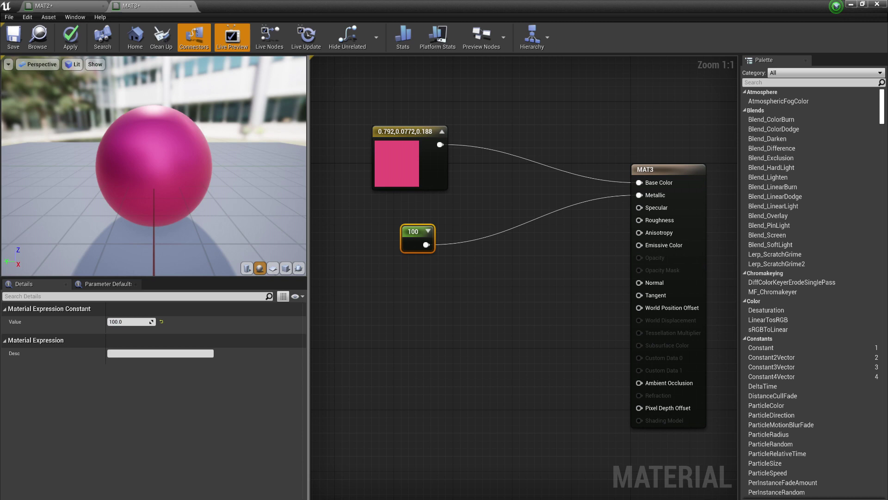
- Set MAT3's Metallic constant to 1 and apply the material
{"action": "left_click", "coordinate": [128, 321]}
{"action": "type", "text": "1"}
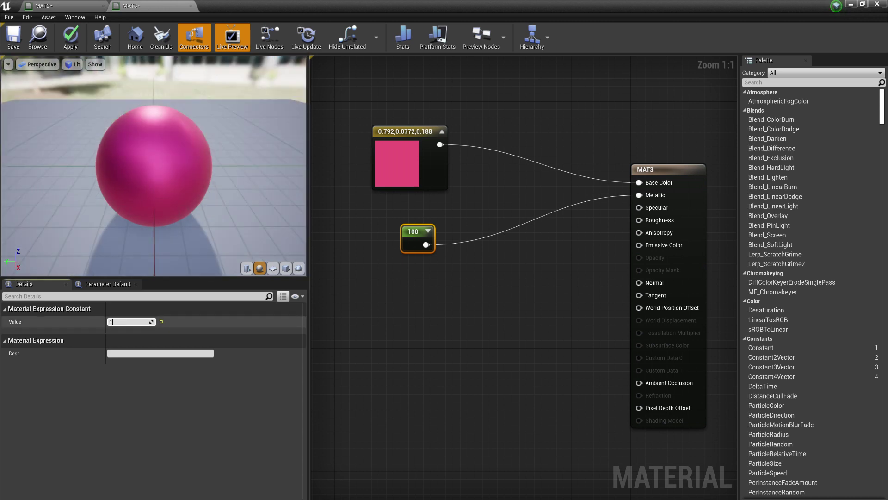
{"action": "key", "text": "Return"}
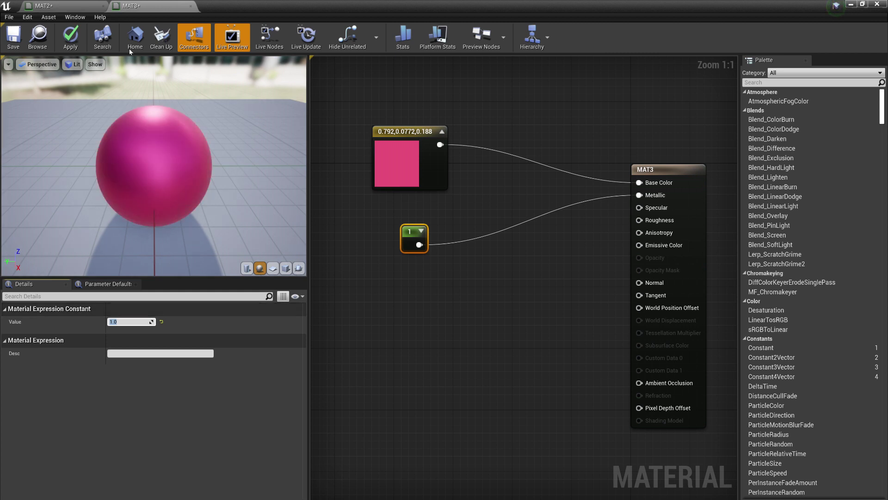
{"action": "left_click", "coordinate": [70, 37]}
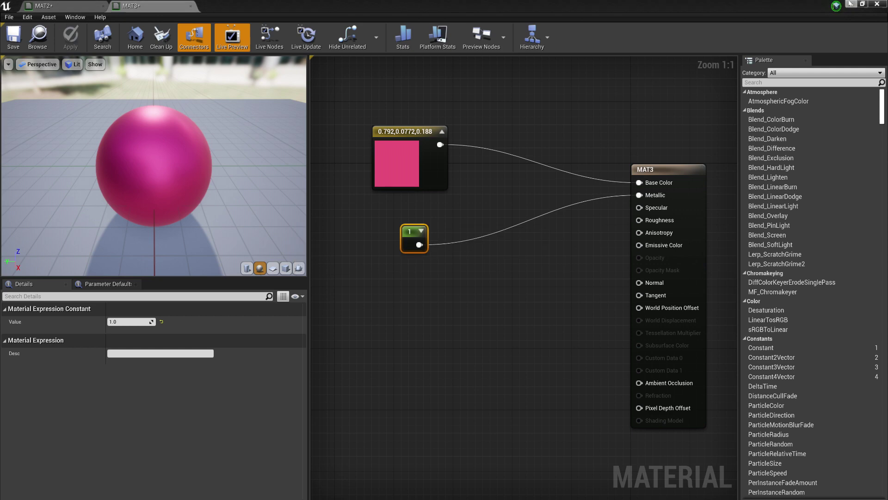
- Duplicate the reflective level sphere along the Y axis to about 619.5 and assign MAT3 to the copy
{"action": "left_click", "coordinate": [850, 4]}
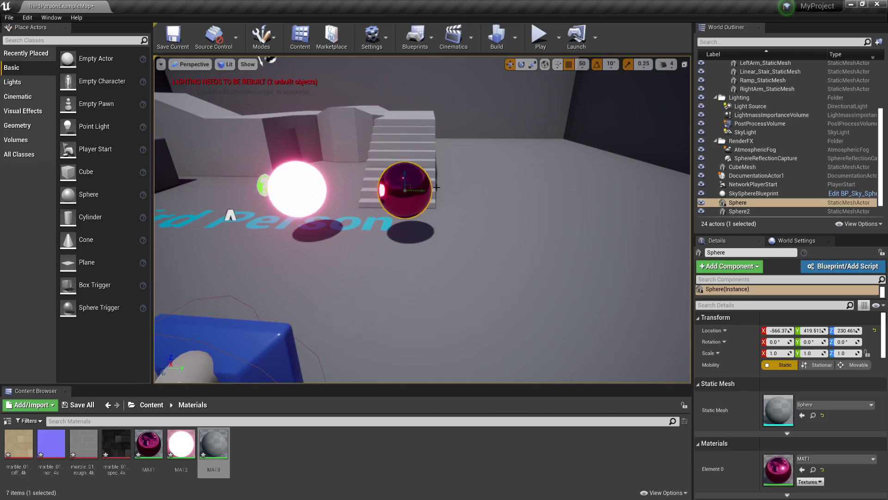
{"action": "left_click_drag", "start_coordinate": [436, 187], "coordinate": [524, 191], "text": "alt"}
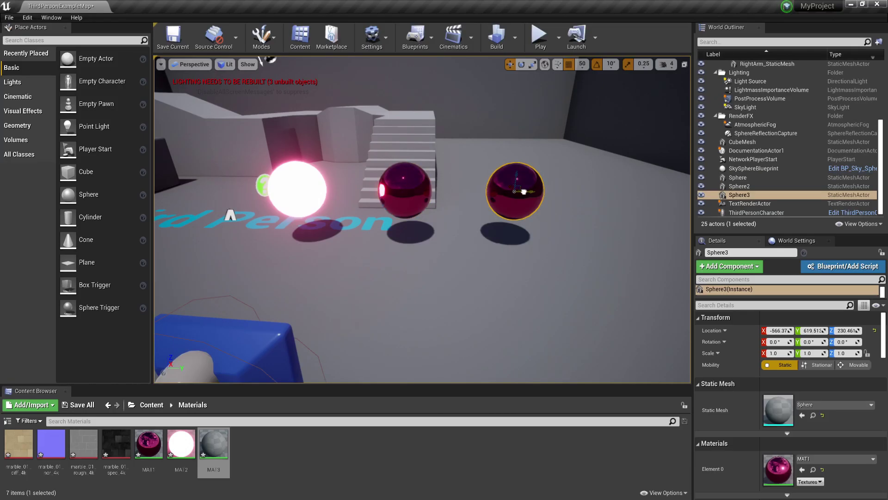
{"action": "left_click", "coordinate": [802, 469]}
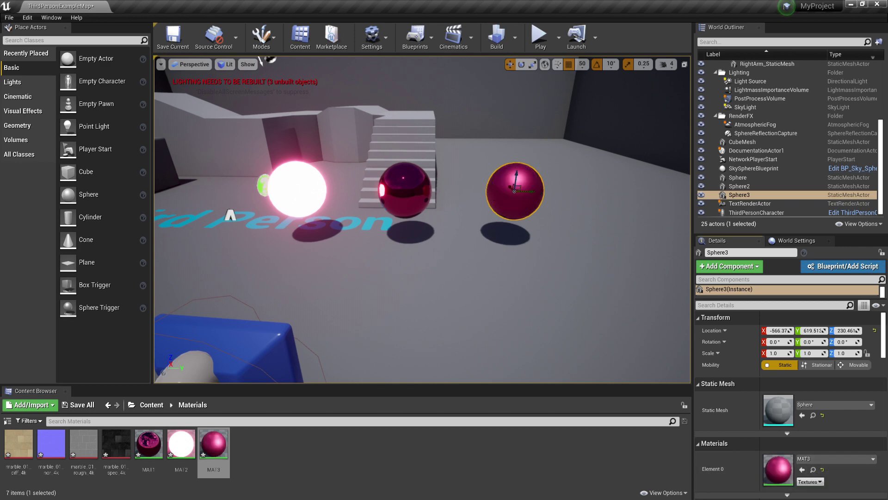
- Play the level, inspect the MAT3 sphere up close and beside the other two spheres, and stop the session
{"action": "key", "text": "alt+p"}
{"action": "key", "text": "w"}
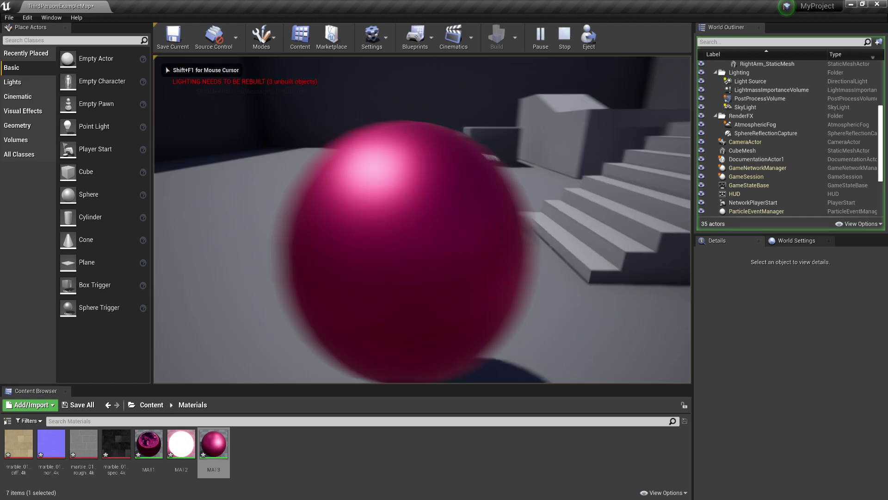
{"action": "key", "text": "w"}
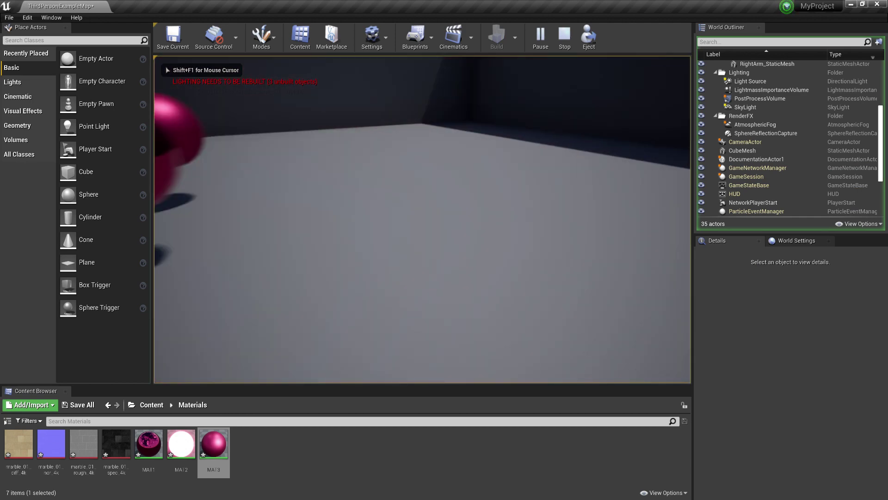
{"action": "key", "text": "w"}
{"action": "key", "text": "s"}
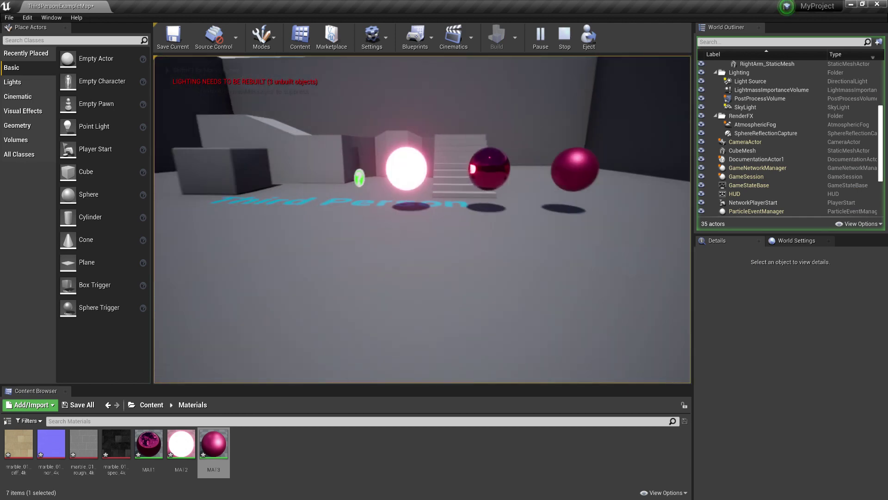
{"action": "key", "text": "Escape"}
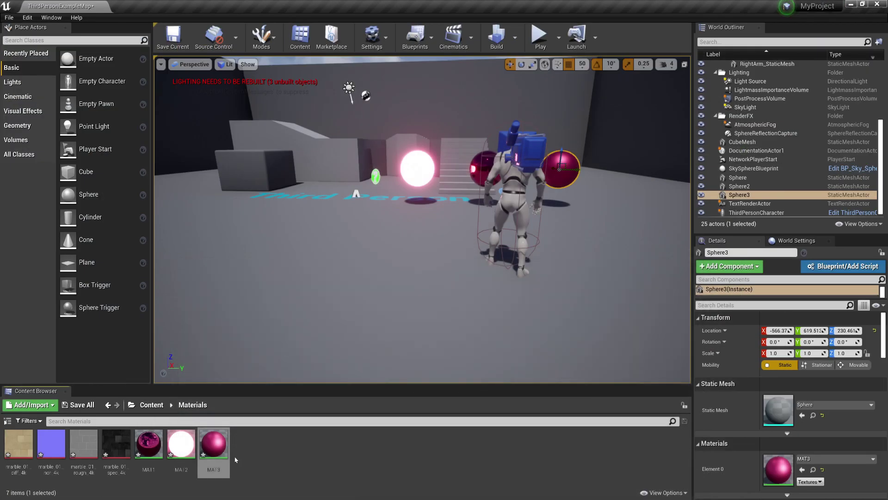
- Duplicate the MAT3 material as MAT4 and open the copy for editing
{"action": "right_click", "coordinate": [221, 443]}
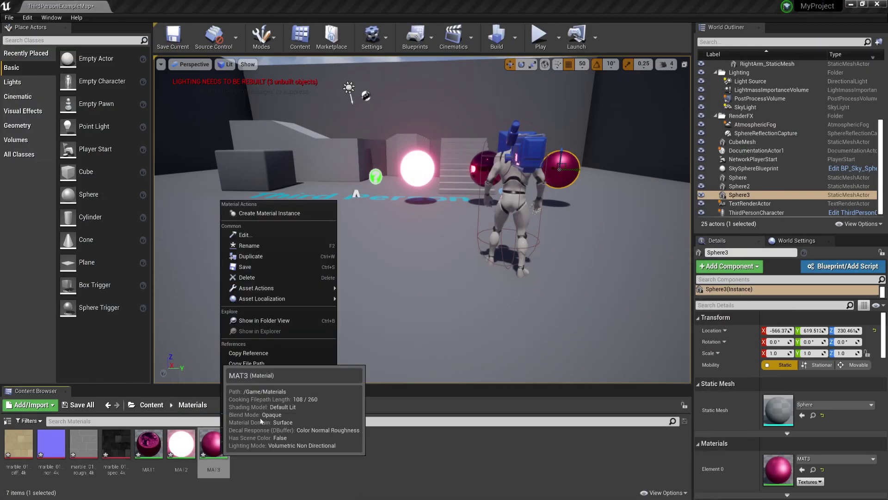
{"action": "left_click", "coordinate": [266, 256]}
{"action": "double_click", "coordinate": [247, 443]}
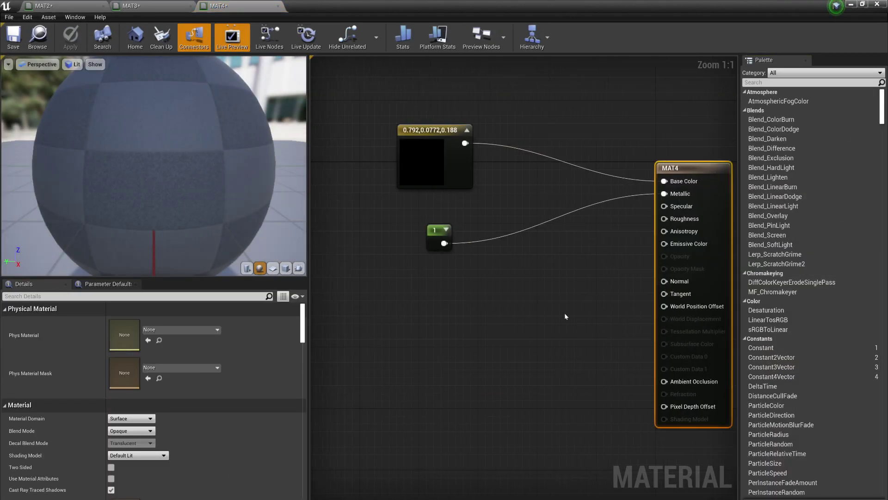
- Set MAT4's Metallic constant to 0, connect it to Roughness as well, and apply the material
{"action": "left_click", "coordinate": [441, 242]}
{"action": "left_click_drag", "start_coordinate": [138, 321], "coordinate": [116, 321]}
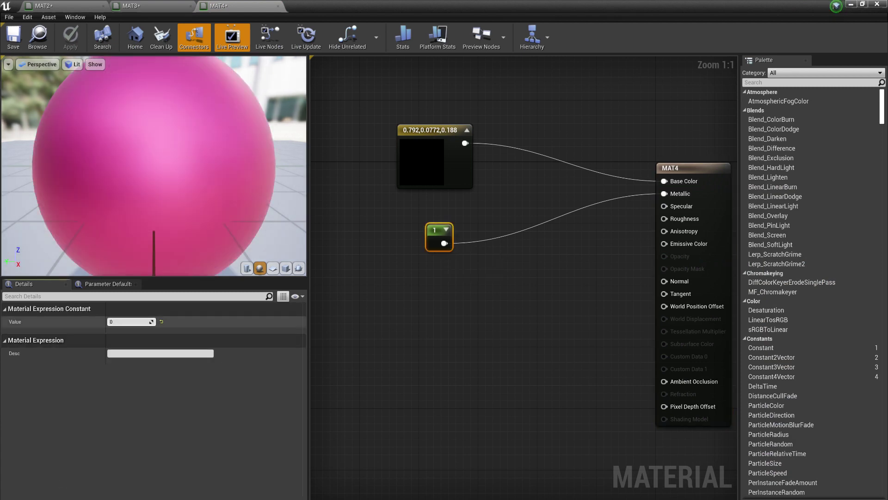
{"action": "left_click_drag", "start_coordinate": [444, 242], "coordinate": [683, 222]}
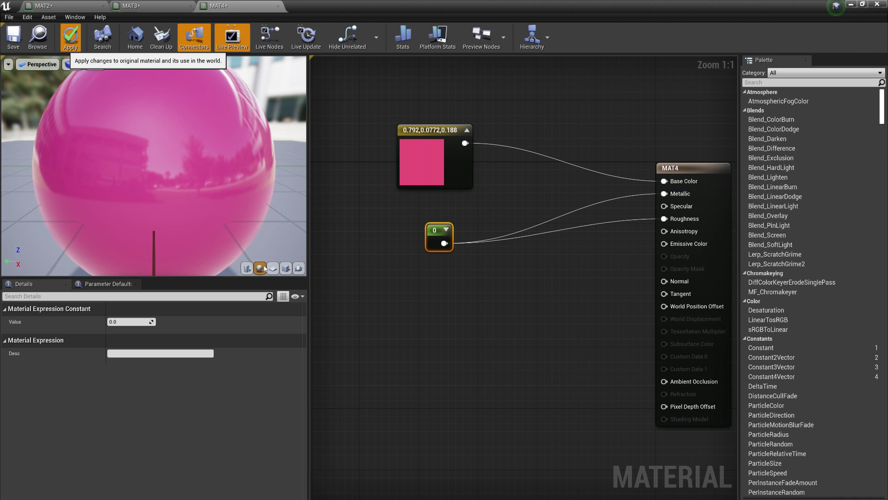
{"action": "scroll", "coordinate": [264, 268], "scroll_direction": "down", "scroll_amount": 6}
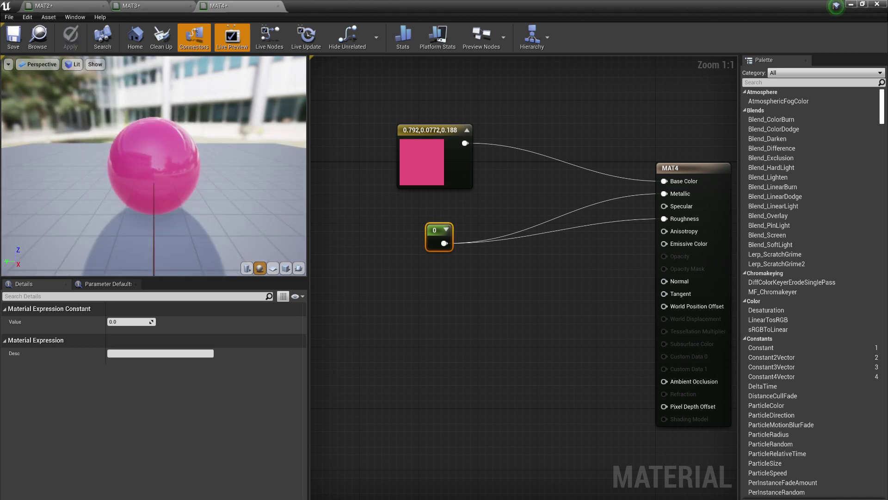
{"action": "left_click_drag", "start_coordinate": [154, 167], "coordinate": [222, 217]}
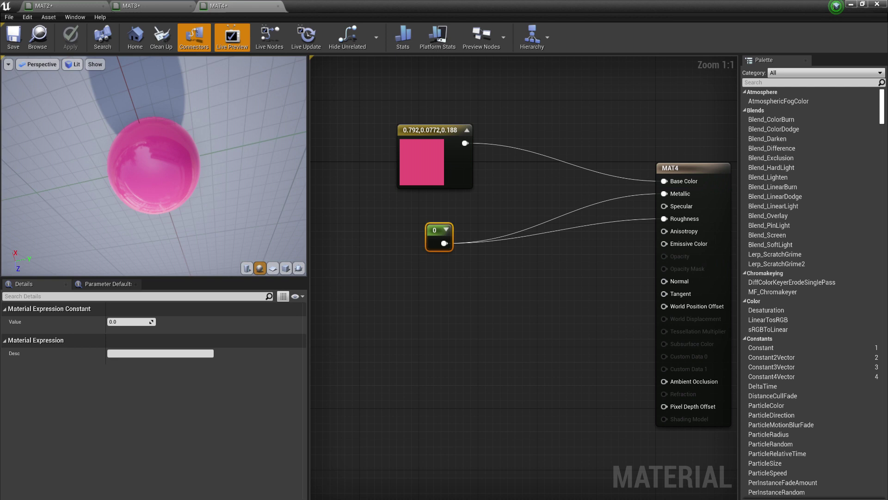
{"action": "left_click_drag", "start_coordinate": [222, 217], "coordinate": [203, 157]}
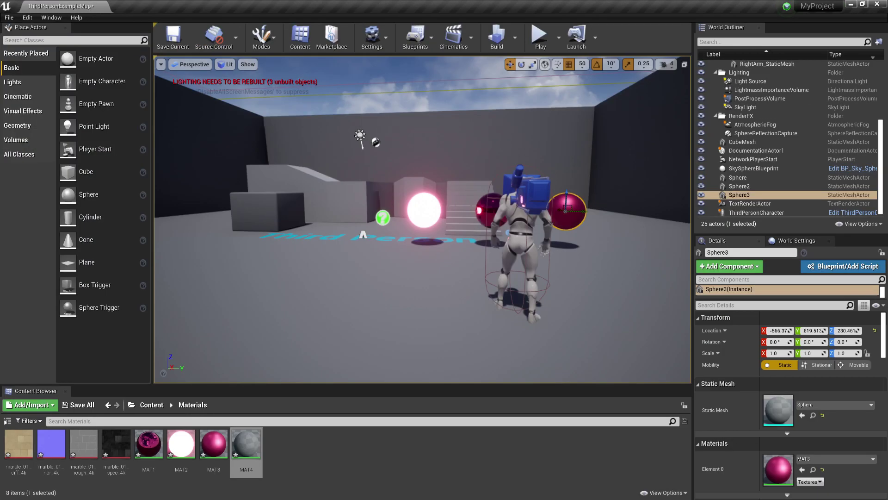
- Duplicate the MAT3 sphere along the Y axis to about 819.5 and assign MAT4 to the copy
{"action": "key", "text": "d"}
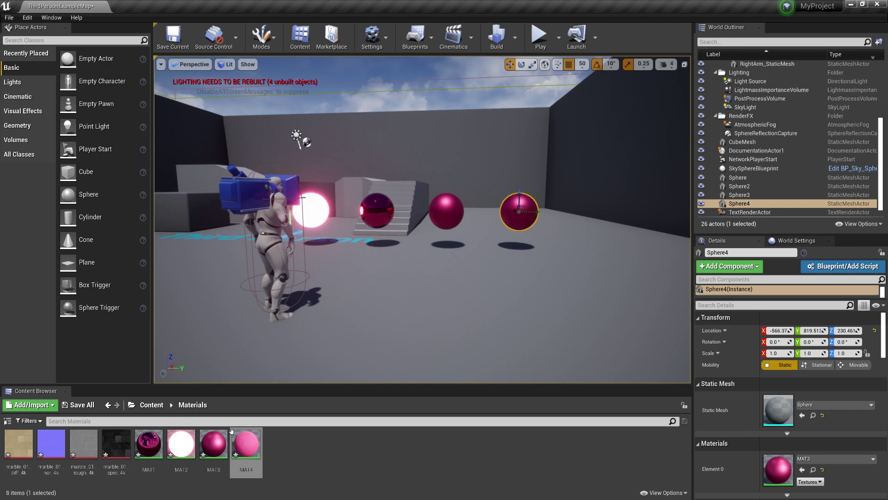
{"action": "left_click", "coordinate": [802, 470]}
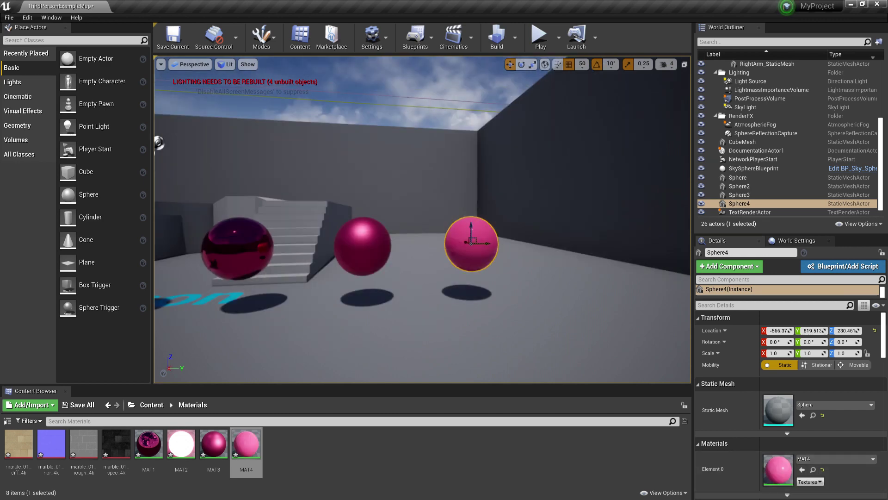
{"action": "key", "text": "w"}
{"action": "right_click_drag", "start_coordinate": [501, 223], "coordinate": [250, 223]}
{"action": "right_click_drag", "start_coordinate": [552, 232], "coordinate": [471, 227]}
{"action": "key", "text": "s"}
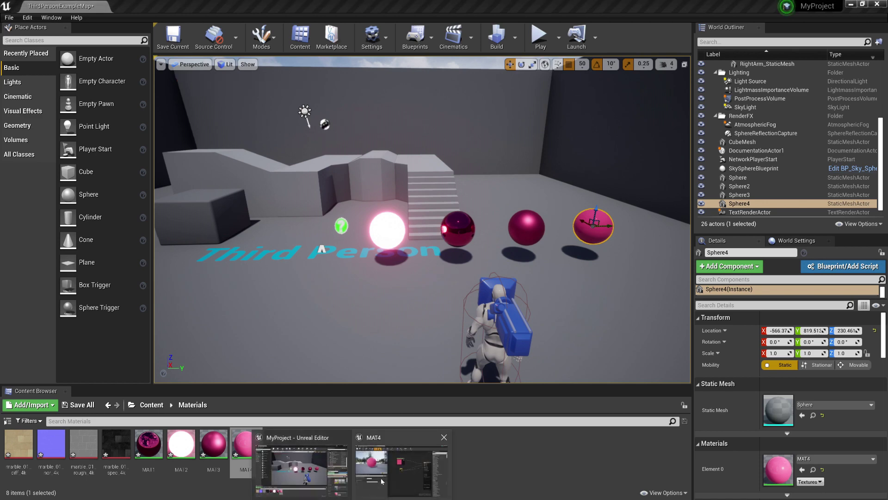
{"action": "left_click", "coordinate": [381, 478]}
{"action": "scroll", "coordinate": [482, 356], "scroll_direction": "down", "scroll_amount": 1}
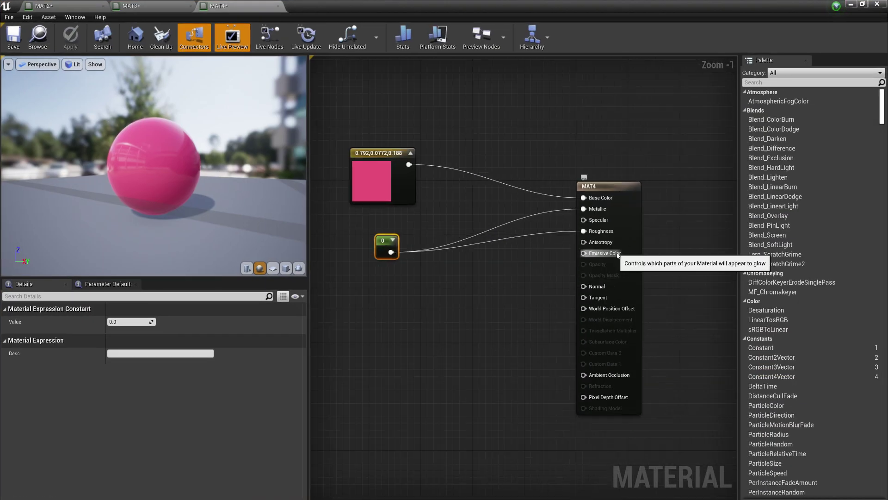
{"action": "left_click_drag", "start_coordinate": [589, 277], "coordinate": [555, 260]}
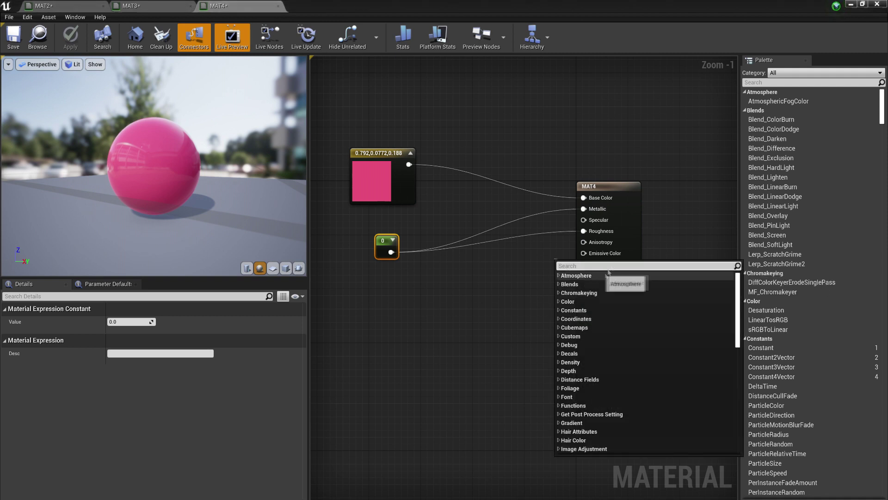
{"action": "left_click", "coordinate": [629, 235]}
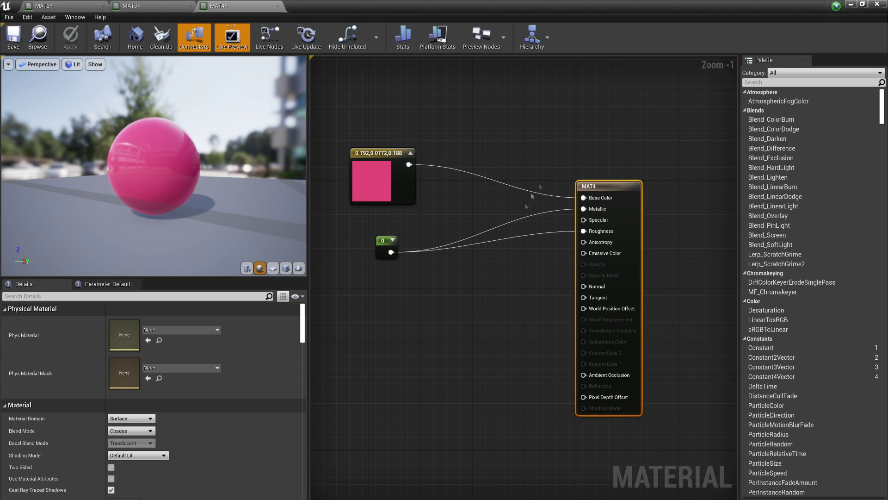
{"action": "left_click", "coordinate": [507, 242]}
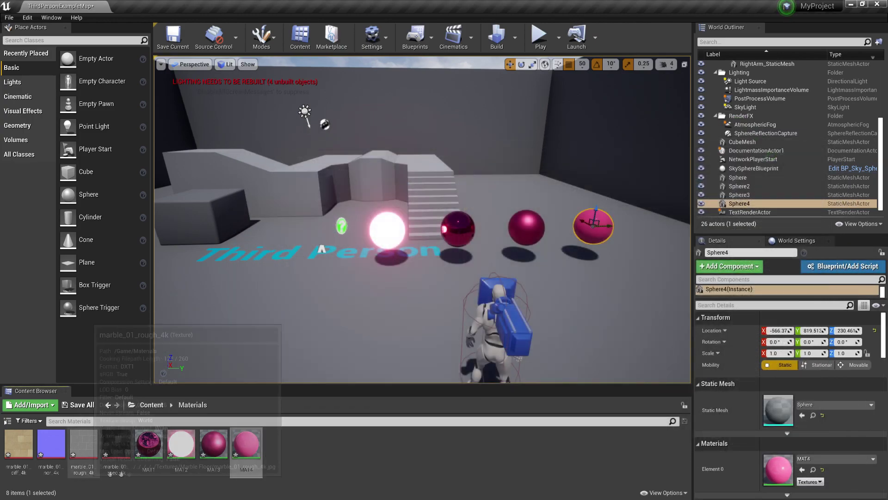
- Duplicate the MAT4 material as MAT5 and open the copy for editing
{"action": "left_click", "coordinate": [134, 487]}
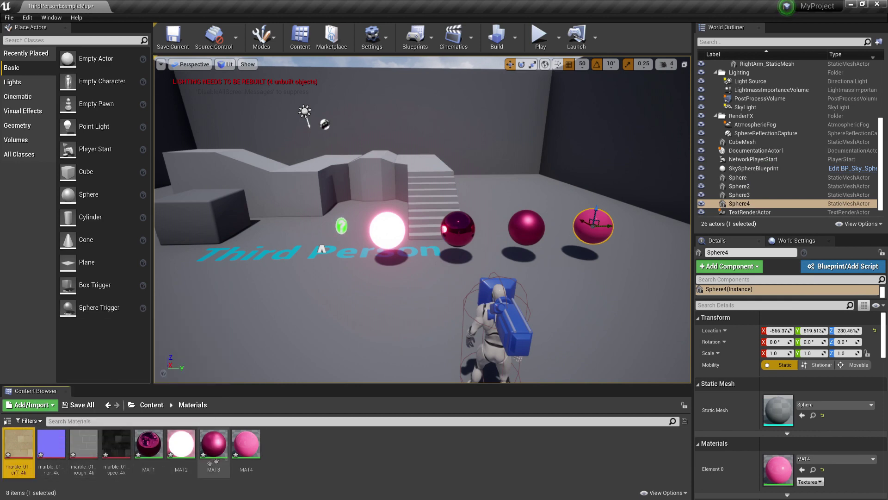
{"action": "right_click", "coordinate": [250, 444]}
{"action": "left_click", "coordinate": [278, 247]}
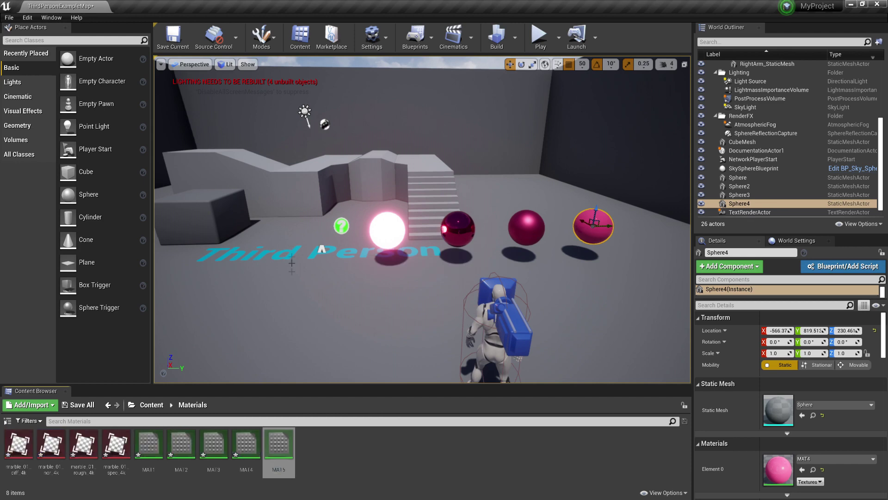
{"action": "double_click", "coordinate": [279, 443]}
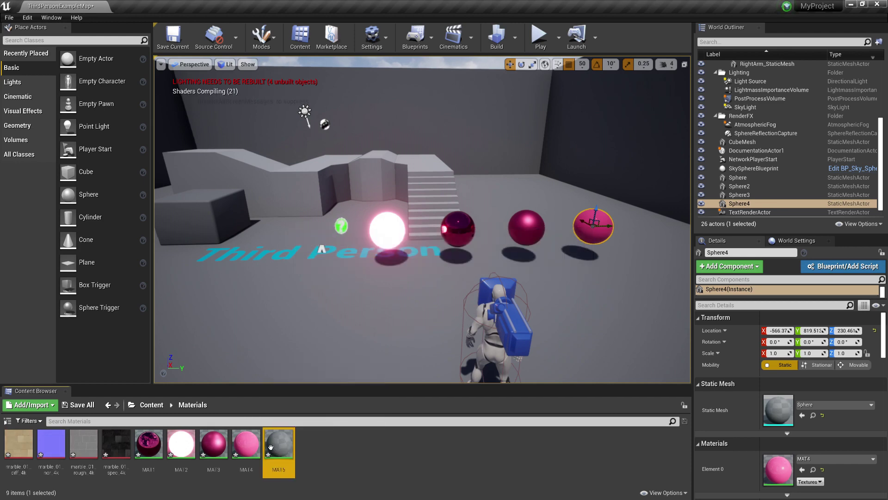
- Delete the color and constant nodes from MAT5's graph, leaving only the main material node
{"action": "scroll", "coordinate": [540, 354], "scroll_direction": "down", "scroll_amount": 4}
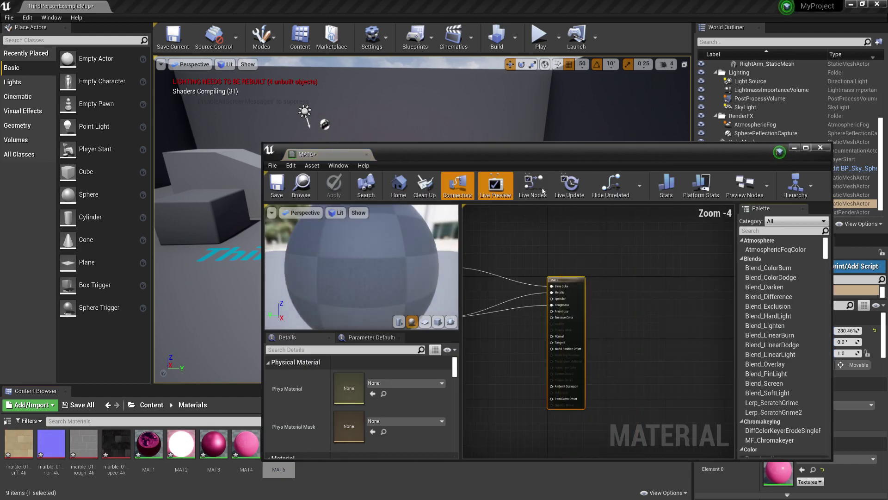
{"action": "double_click", "coordinate": [523, 153]}
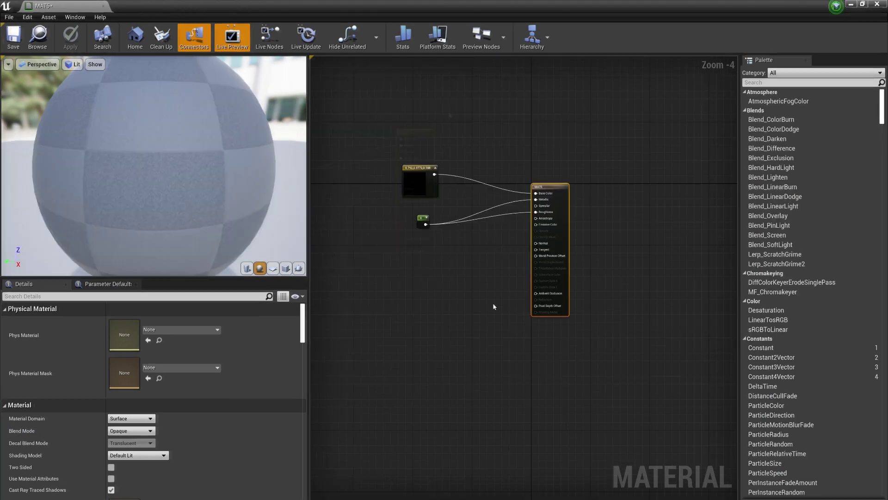
{"action": "scroll", "coordinate": [481, 276], "scroll_direction": "up", "scroll_amount": 2}
{"action": "left_click_drag", "start_coordinate": [478, 304], "coordinate": [385, 145]}
{"action": "key", "text": "Delete"}
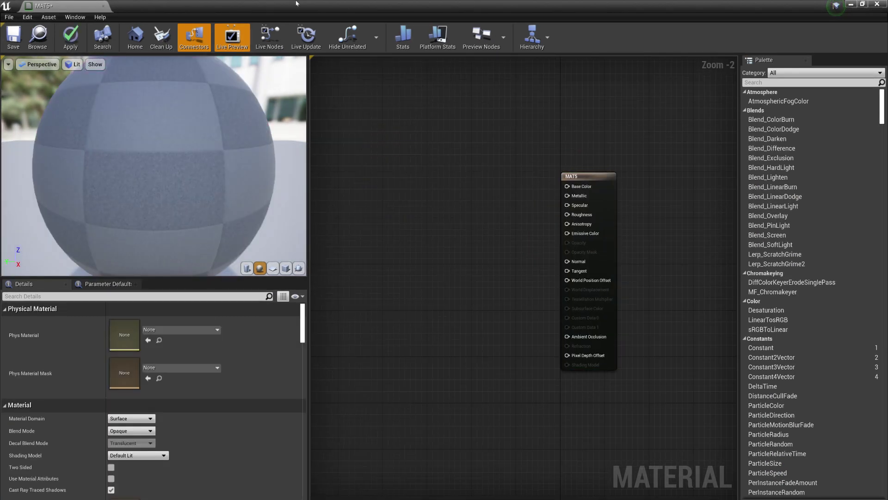
- Shrink the MAT5 editor window and add the marble diffuse texture to the graph as a Texture Sample
{"action": "double_click", "coordinate": [296, 4]}
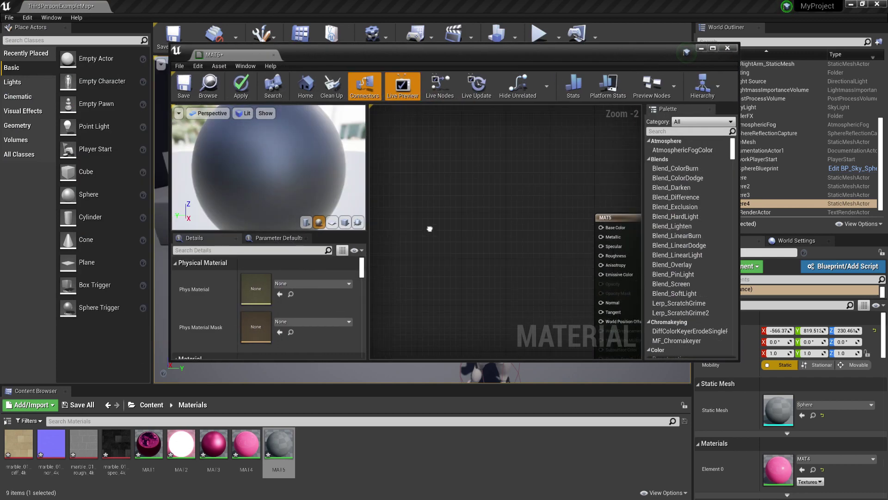
{"action": "left_click", "coordinate": [13, 457]}
{"action": "left_click_drag", "start_coordinate": [13, 459], "coordinate": [420, 177]}
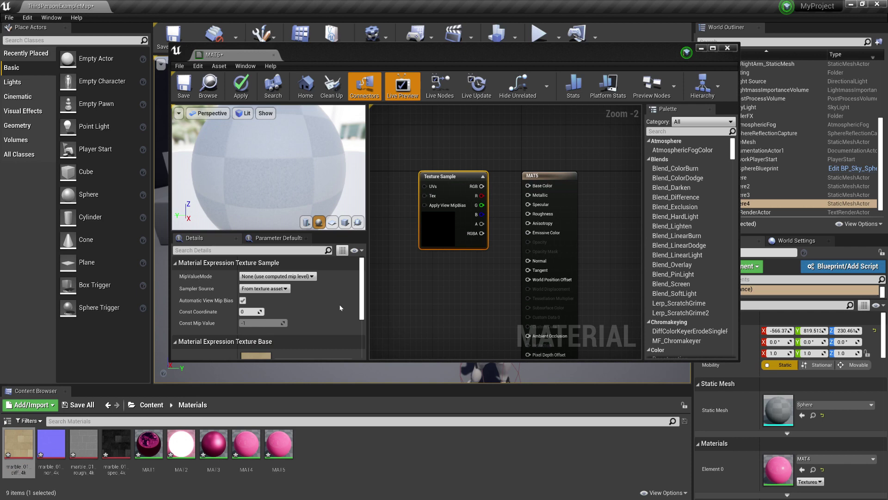
- Maximize the MAT5 editor, connect the marble diffuse texture's RGB output to Base Color, and move its node farther from the main node
{"action": "mouse_move", "coordinate": [51, 443]}
{"action": "left_mouse_down"}
{"action": "mouse_move", "coordinate": [407, 298]}
{"action": "mouse_move", "coordinate": [20, 459]}
{"action": "mouse_move", "coordinate": [43, 450]}
{"action": "left_mouse_up"}
{"action": "left_click_drag", "start_coordinate": [481, 60], "coordinate": [442, 2]}
{"action": "double_click", "coordinate": [442, 4]}
{"action": "left_click_drag", "start_coordinate": [501, 198], "coordinate": [548, 198]}
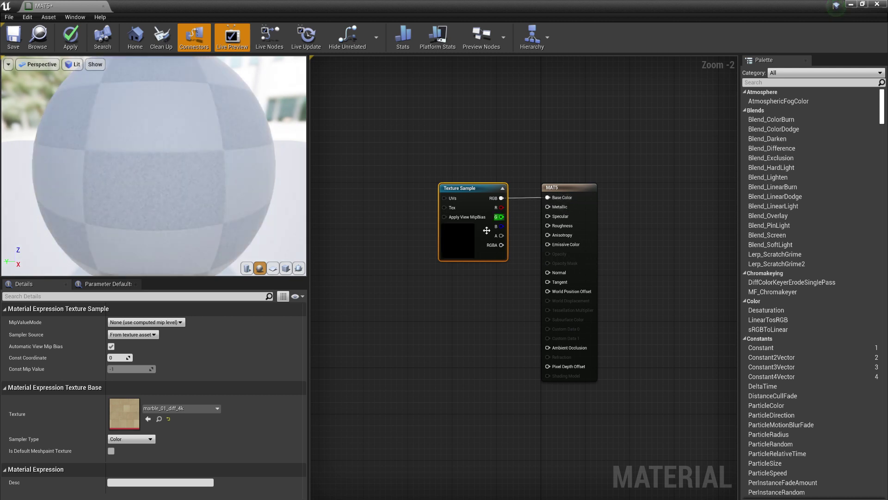
{"action": "left_click_drag", "start_coordinate": [486, 229], "coordinate": [405, 229]}
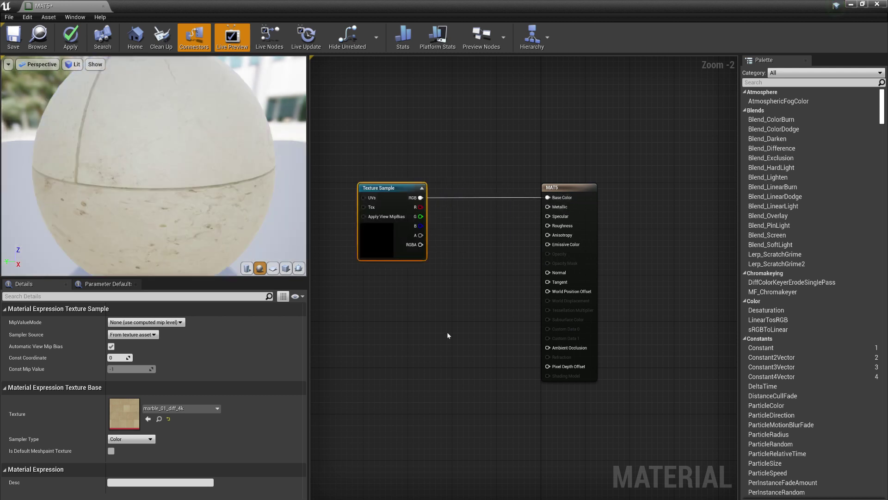
{"action": "left_click_drag", "start_coordinate": [115, 184], "coordinate": [117, 155]}
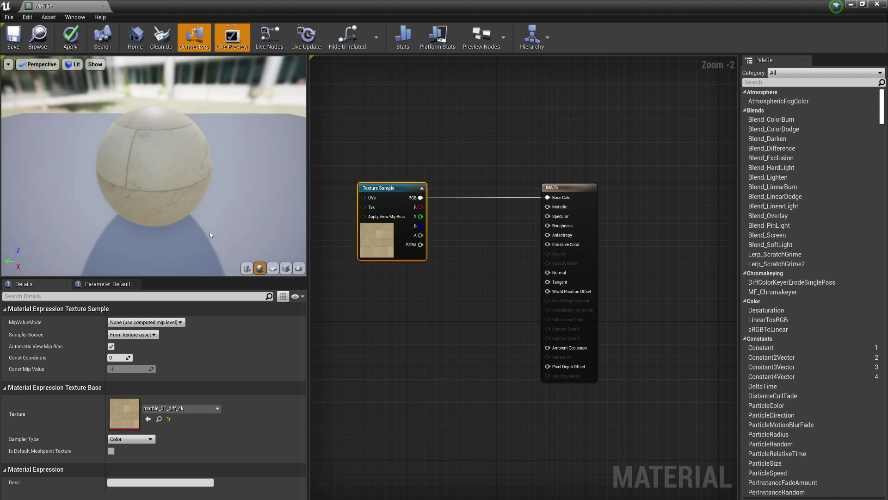
- Add the marble_01_nor_4k texture to the graph below the diffuse sample and connect its RGB output to Normal
{"action": "left_click_drag", "start_coordinate": [446, 5], "coordinate": [444, 74]}
{"action": "left_click_drag", "start_coordinate": [59, 447], "coordinate": [418, 375]}
{"action": "left_click_drag", "start_coordinate": [509, 83], "coordinate": [493, 1]}
{"action": "left_click_drag", "start_coordinate": [420, 303], "coordinate": [547, 273]}
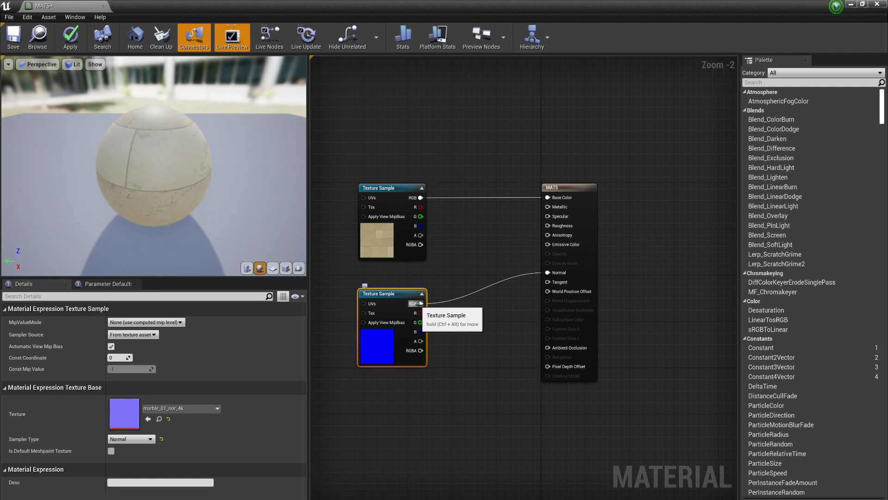
- Examine the marble's cracks and tile joints on the preview sphere up close and from several angles
{"action": "scroll", "coordinate": [130, 150], "scroll_direction": "up", "scroll_amount": 10}
{"action": "scroll", "coordinate": [129, 150], "scroll_direction": "down", "scroll_amount": 4}
{"action": "left_click_drag", "start_coordinate": [130, 150], "coordinate": [161, 262]}
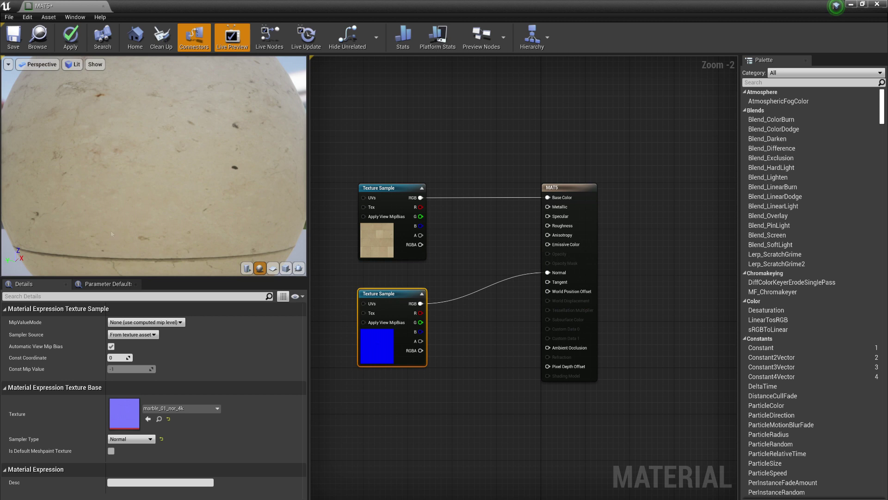
{"action": "left_click_drag", "start_coordinate": [111, 234], "coordinate": [111, 234]}
{"action": "left_click_drag", "start_coordinate": [165, 152], "coordinate": [152, 121]}
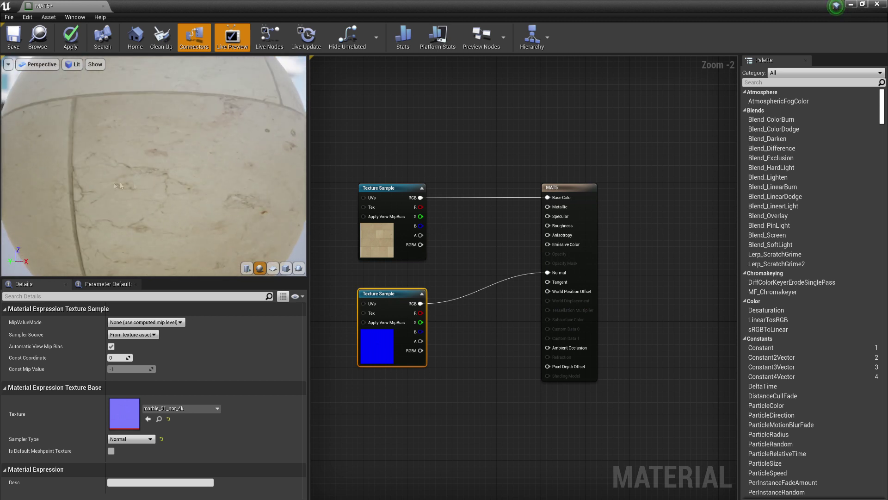
{"action": "left_click_drag", "start_coordinate": [182, 190], "coordinate": [189, 192]}
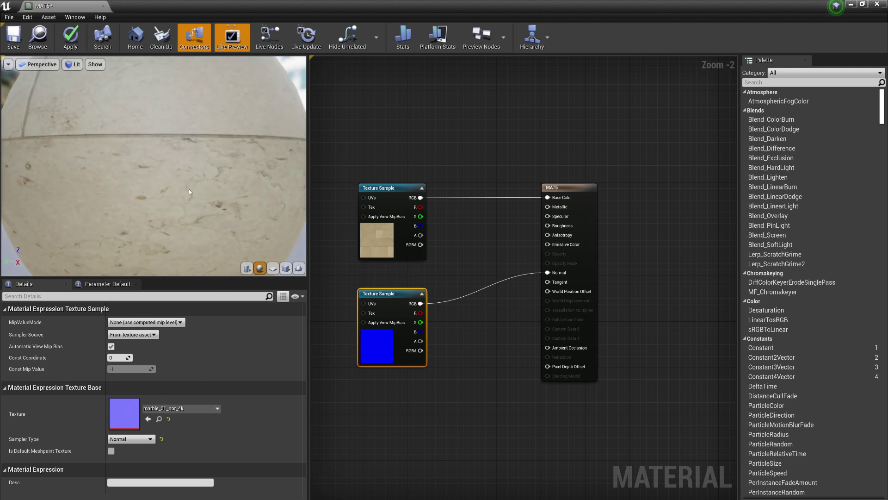
{"action": "scroll", "coordinate": [185, 185], "scroll_direction": "down", "scroll_amount": 5}
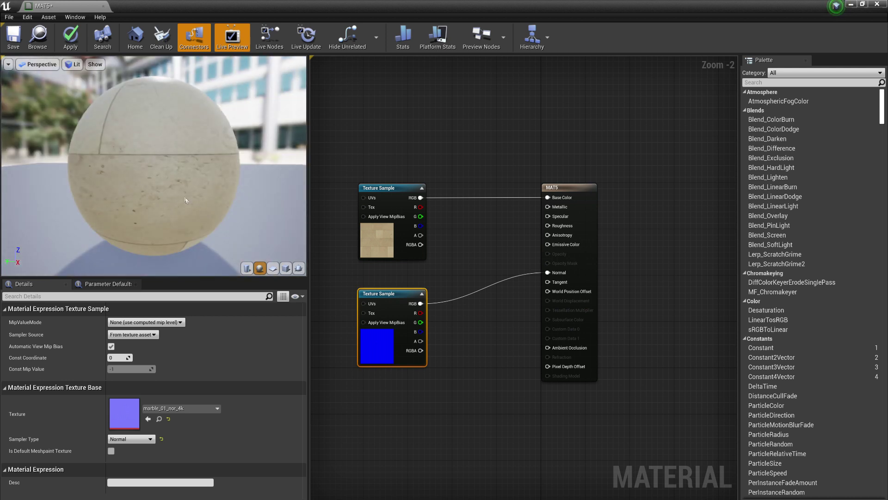
{"action": "left_click_drag", "start_coordinate": [189, 201], "coordinate": [180, 193]}
{"action": "scroll", "coordinate": [179, 193], "scroll_direction": "down", "scroll_amount": 3}
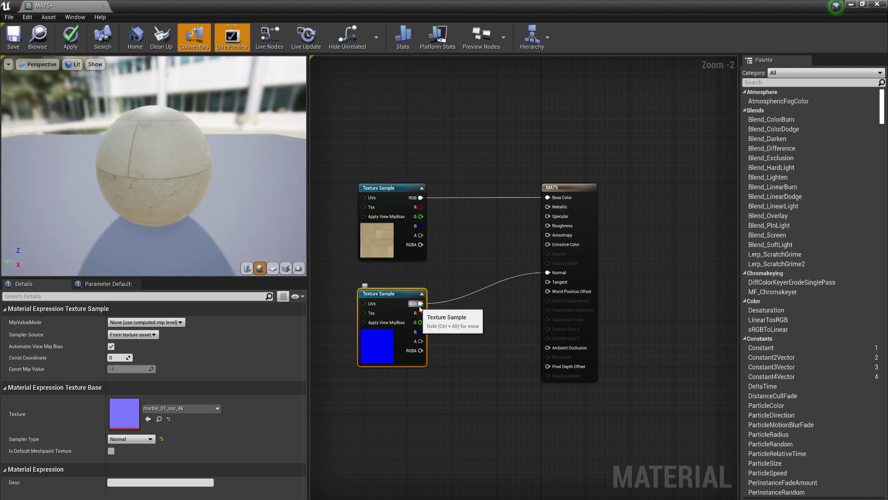
- Insert a Multiply node between the normal map's RGB output and the Normal input
{"action": "left_click_drag", "start_coordinate": [421, 303], "coordinate": [468, 299]}
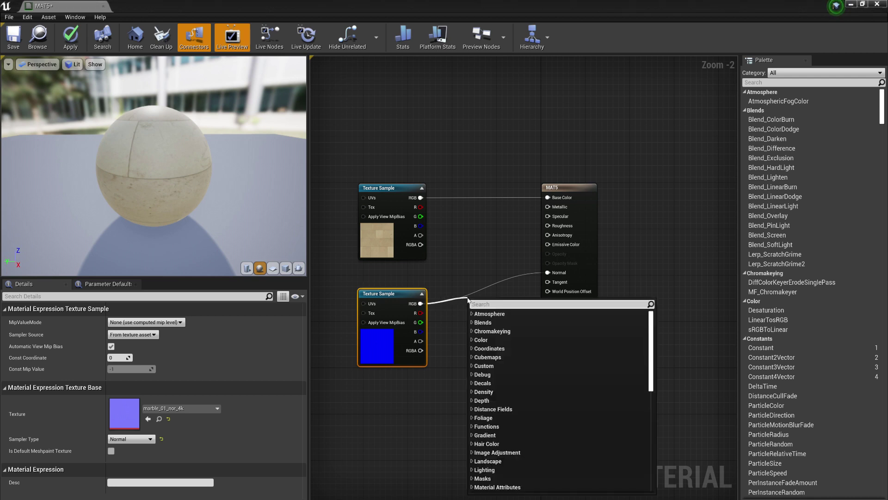
{"action": "type", "text": "mu"}
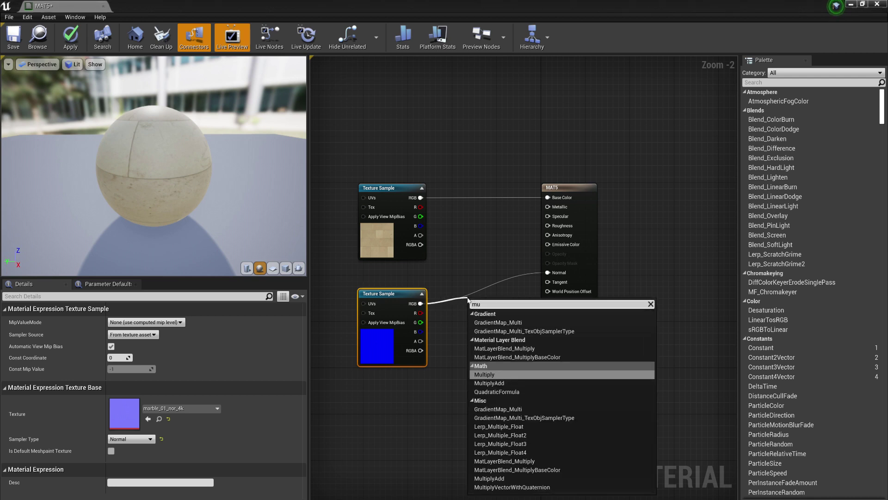
{"action": "left_click", "coordinate": [484, 374]}
{"action": "left_click_drag", "start_coordinate": [506, 301], "coordinate": [547, 273]}
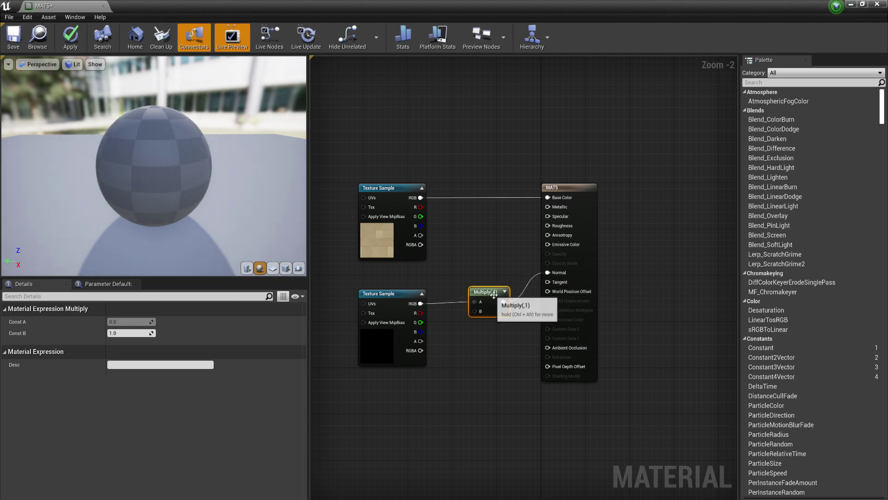
{"action": "left_click_drag", "start_coordinate": [493, 294], "coordinate": [494, 288]}
- Add a Constant node to the Multiply node's B input and set its value to 100
{"action": "left_click_drag", "start_coordinate": [761, 347], "coordinate": [475, 304]}
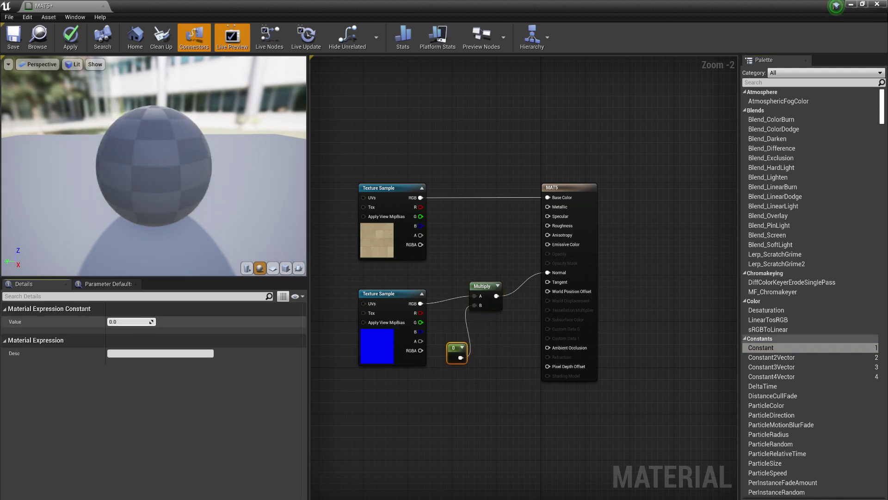
{"action": "left_click", "coordinate": [129, 322]}
{"action": "type", "text": "10"}
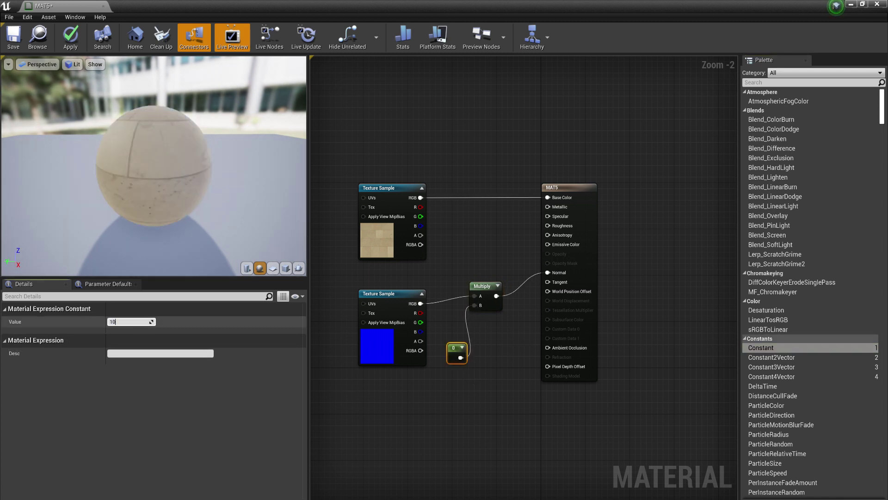
{"action": "type", "text": "0"}
{"action": "key", "text": "Return"}
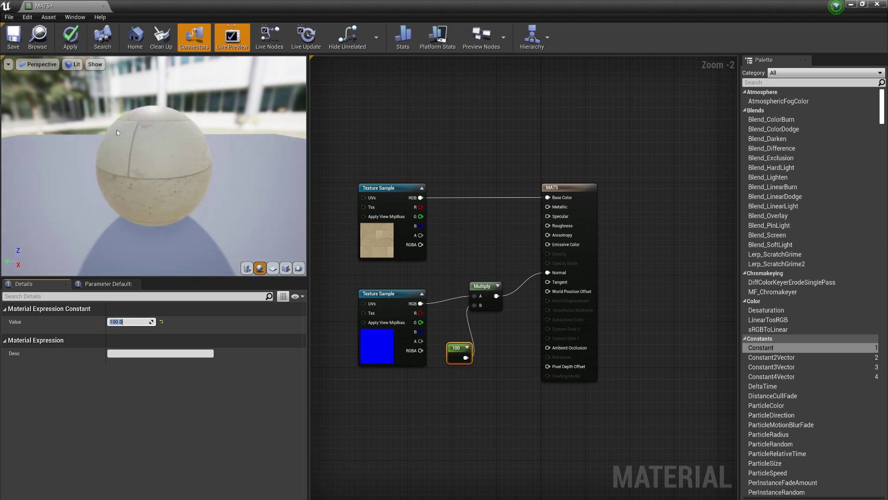
- Inspect the effect of the multiplied normal map on the preview sphere from different distances and angles
{"action": "scroll", "coordinate": [116, 130], "scroll_direction": "up", "scroll_amount": 5}
{"action": "left_click_drag", "start_coordinate": [116, 129], "coordinate": [139, 155]}
{"action": "middle_click_drag", "start_coordinate": [139, 155], "coordinate": [222, 177]}
{"action": "scroll", "coordinate": [213, 171], "scroll_direction": "down", "scroll_amount": 10}
{"action": "scroll", "coordinate": [212, 172], "scroll_direction": "up", "scroll_amount": 3}
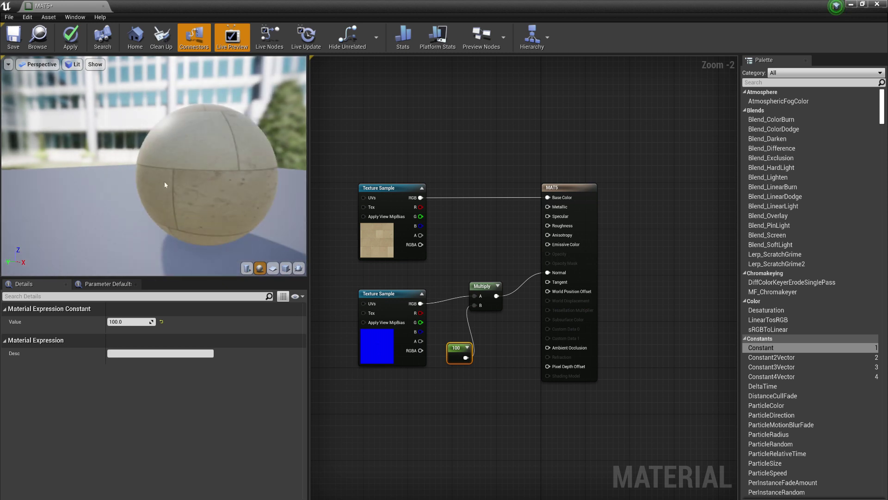
{"action": "scroll", "coordinate": [171, 184], "scroll_direction": "up", "scroll_amount": 3}
{"action": "middle_click_drag", "start_coordinate": [171, 184], "coordinate": [104, 196]}
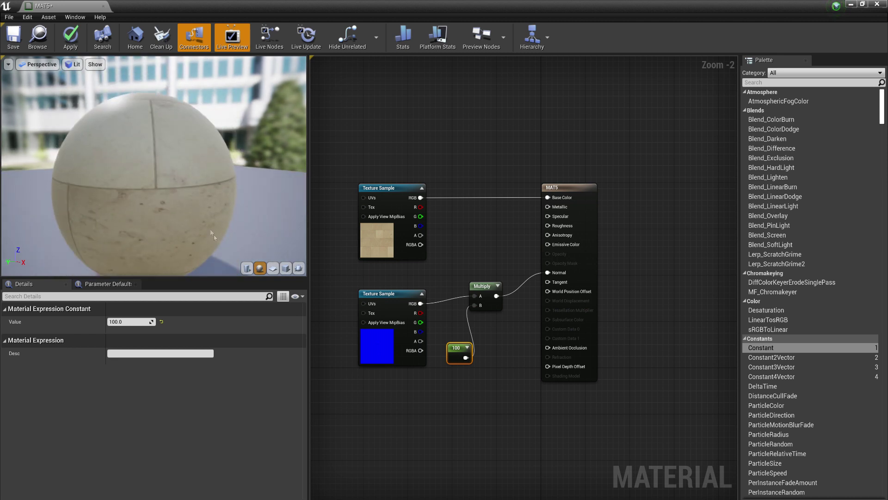
- Check the marble material on the plane, cube and cylinder preview shapes
{"action": "left_click", "coordinate": [272, 268]}
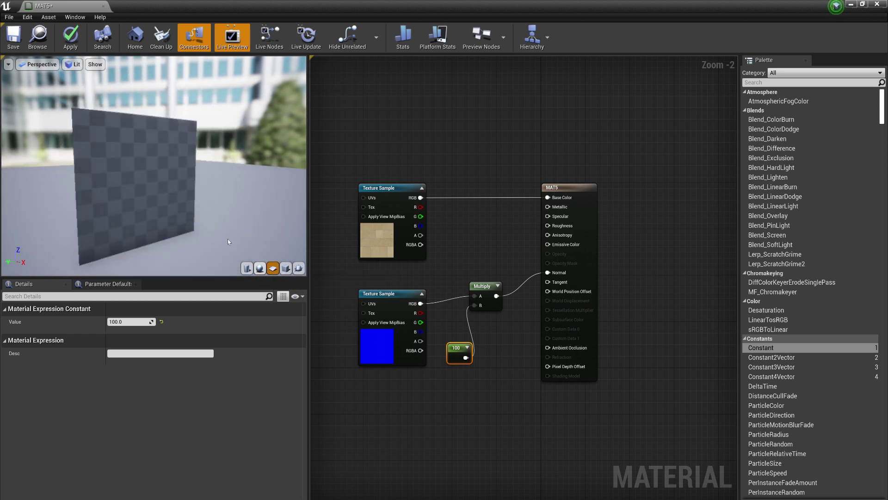
{"action": "middle_click_drag", "start_coordinate": [131, 198], "coordinate": [164, 213]}
{"action": "left_click", "coordinate": [285, 269]}
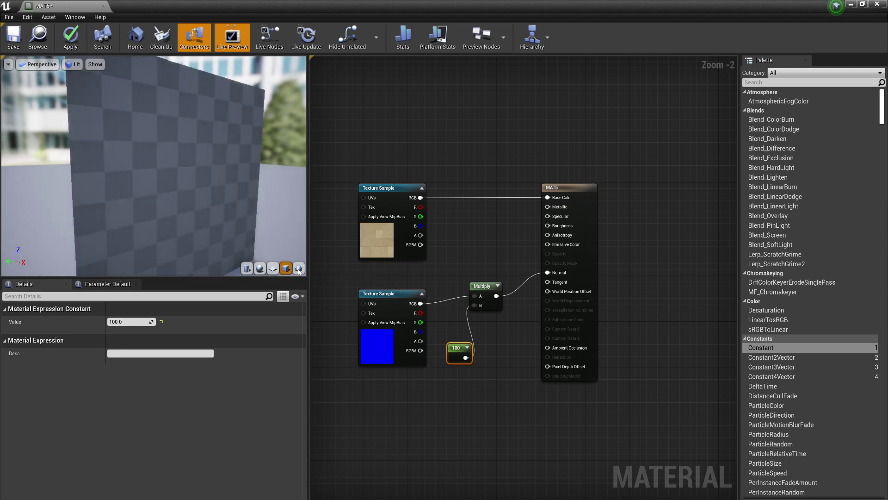
{"action": "scroll", "coordinate": [212, 213], "scroll_direction": "down", "scroll_amount": 2}
{"action": "scroll", "coordinate": [212, 213], "scroll_direction": "up", "scroll_amount": 1}
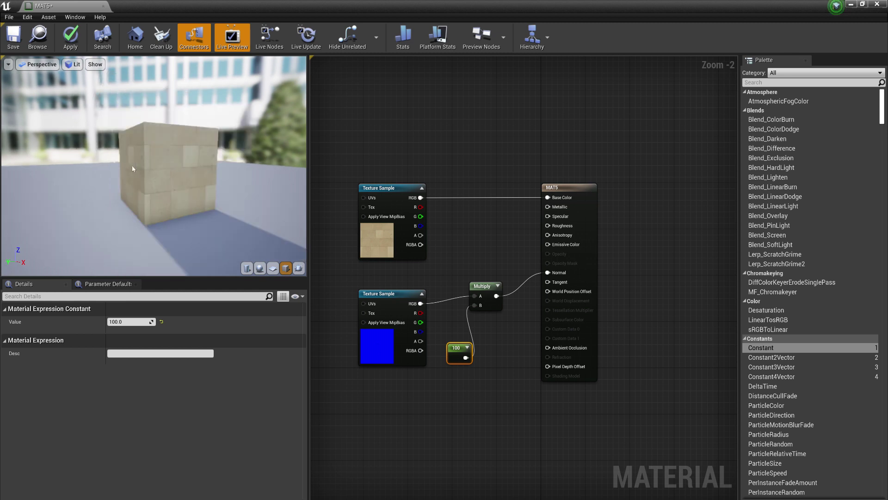
{"action": "left_click", "coordinate": [247, 268]}
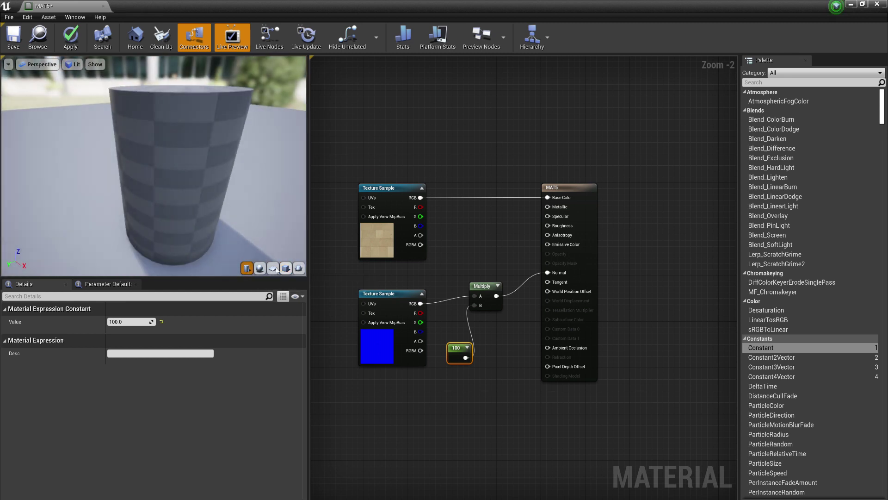
{"action": "scroll", "coordinate": [262, 271], "scroll_direction": "up", "scroll_amount": 2}
- Reconnect the normal map directly to Normal without the Multiply and Constant nodes, and move both texture samples farther from the main node
{"action": "left_click_drag", "start_coordinate": [420, 304], "coordinate": [557, 276]}
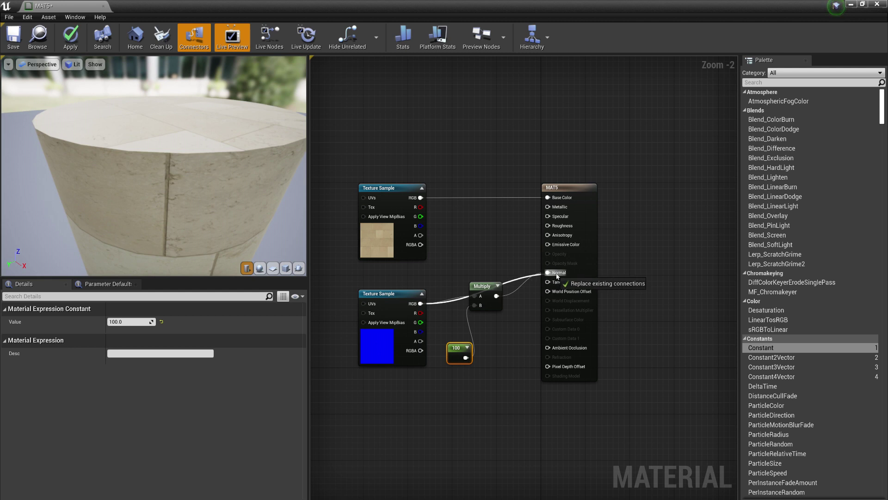
{"action": "left_click_drag", "start_coordinate": [558, 276], "coordinate": [558, 273]}
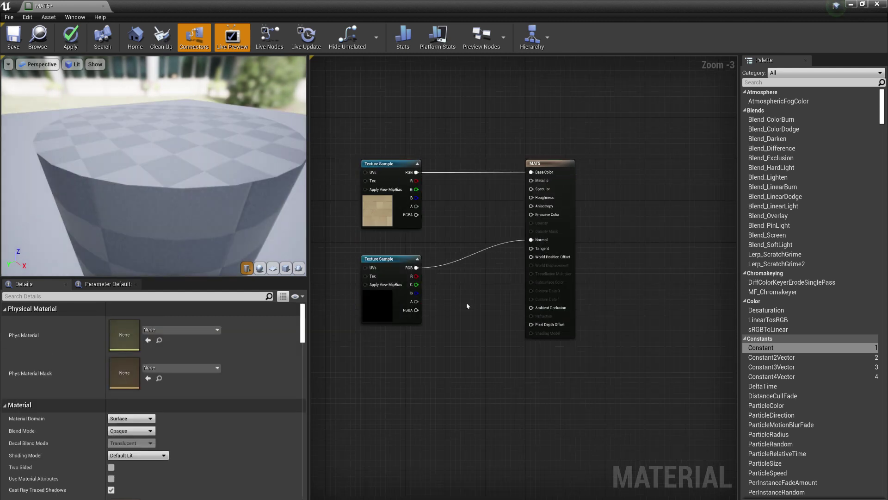
{"action": "left_click", "coordinate": [388, 221]}
{"action": "left_click", "coordinate": [391, 321], "text": "ctrl"}
{"action": "left_click_drag", "start_coordinate": [390, 321], "coordinate": [341, 299]}
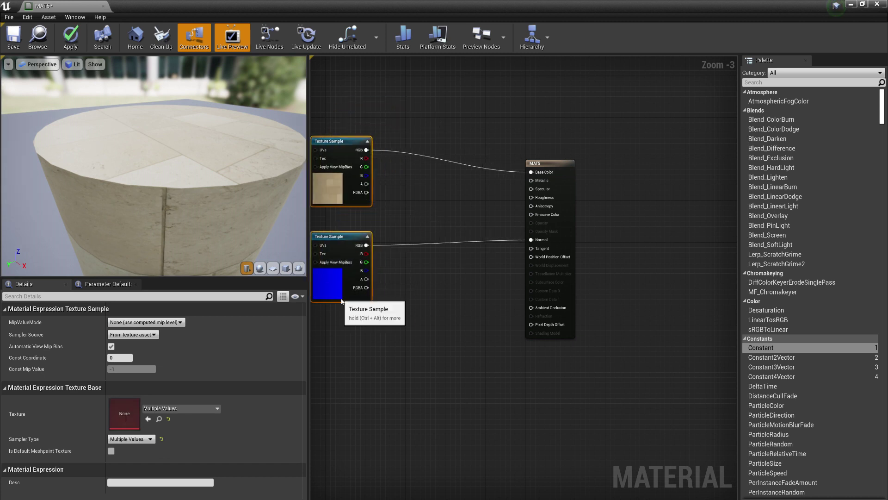
{"action": "left_click", "coordinate": [332, 198]}
{"action": "left_click_drag", "start_coordinate": [332, 198], "coordinate": [332, 217]}
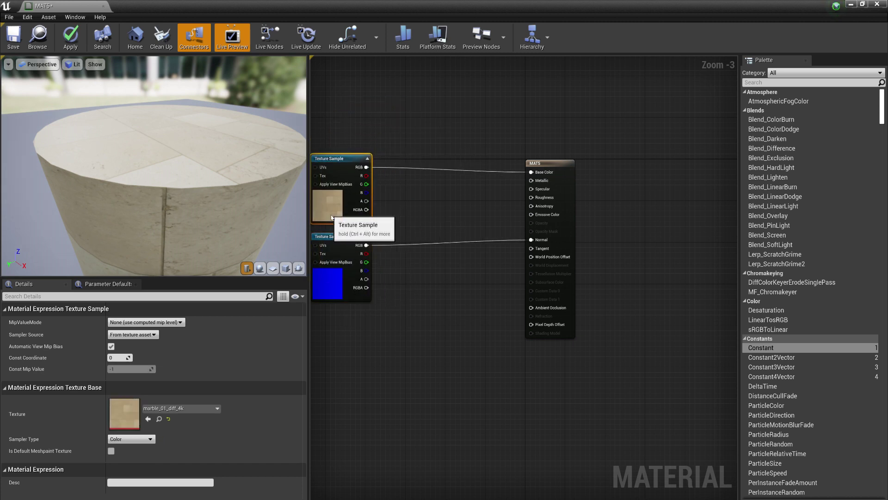
- Switch to File Explorer and look over the marble texture files in the Marble Floor folder, including the roughness map
{"action": "scroll", "coordinate": [423, 324], "scroll_direction": "down", "scroll_amount": 3}
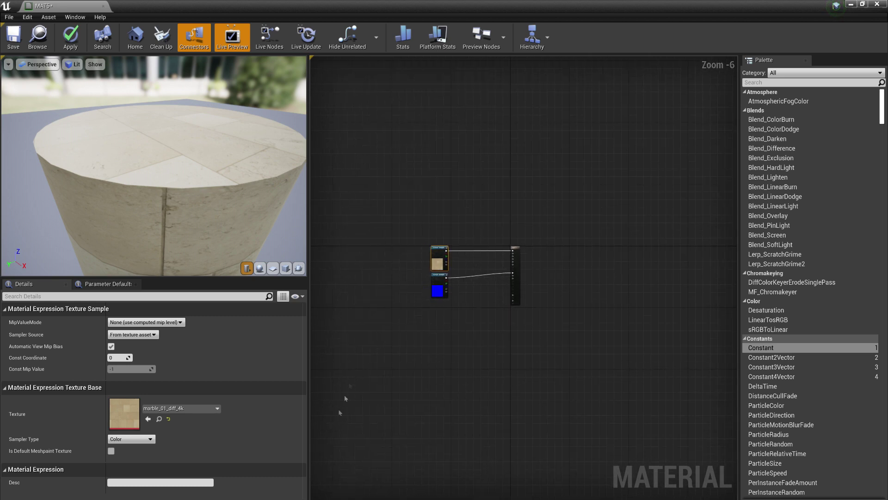
{"action": "key", "text": "alt+Tab"}
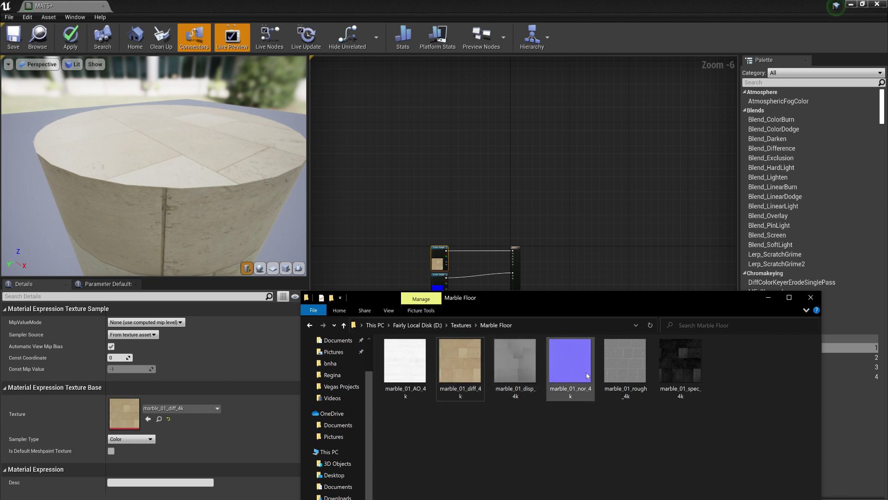
{"action": "left_click", "coordinate": [625, 366]}
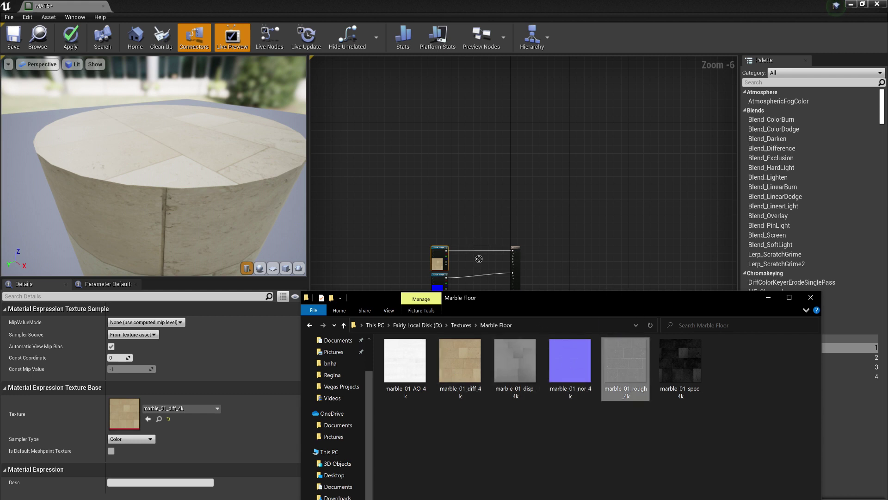
{"action": "left_click_drag", "start_coordinate": [489, 258], "coordinate": [618, 371]}
{"action": "left_click", "coordinate": [809, 297]}
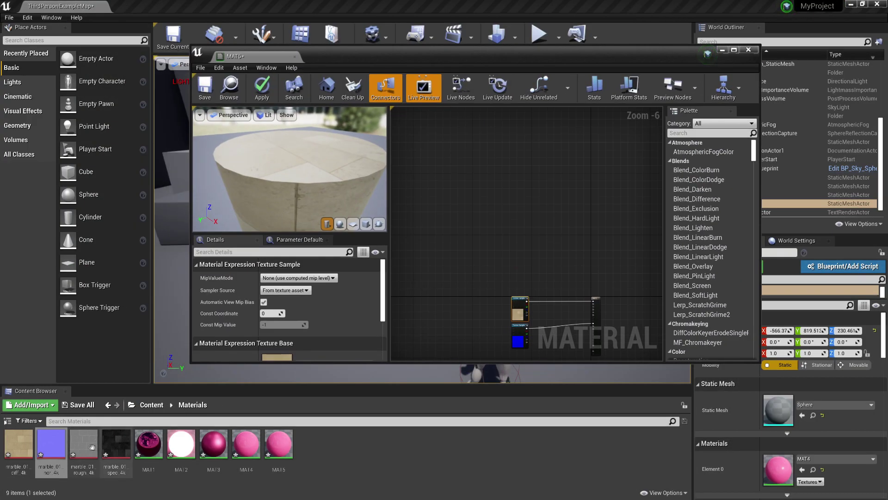
- Add the marble_01_rough_4k texture to MAT5's graph, place it near the main node, and connect its RGB output to Roughness
{"action": "left_click_drag", "start_coordinate": [51, 443], "coordinate": [489, 298]}
{"action": "scroll", "coordinate": [537, 198], "scroll_direction": "up", "scroll_amount": 3}
{"action": "left_click_drag", "start_coordinate": [518, 54], "coordinate": [508, 0]}
{"action": "scroll", "coordinate": [451, 391], "scroll_direction": "up", "scroll_amount": 2}
{"action": "right_click_drag", "start_coordinate": [450, 392], "coordinate": [457, 326]}
{"action": "left_click_drag", "start_coordinate": [315, 338], "coordinate": [488, 324]}
{"action": "left_click_drag", "start_coordinate": [535, 309], "coordinate": [660, 303]}
- Arrange the texture nodes with the diffuse sample above the roughness sample and the normal sample below it
{"action": "left_click_drag", "start_coordinate": [416, 335], "coordinate": [519, 233]}
{"action": "right_click_drag", "start_coordinate": [519, 233], "coordinate": [514, 160]}
{"action": "scroll", "coordinate": [234, 198], "scroll_direction": "up", "scroll_amount": 2}
{"action": "mouse_move", "coordinate": [235, 198]}
{"action": "left_mouse_down"}
{"action": "mouse_move", "coordinate": [235, 216]}
{"action": "mouse_move", "coordinate": [227, 209]}
{"action": "left_mouse_up"}
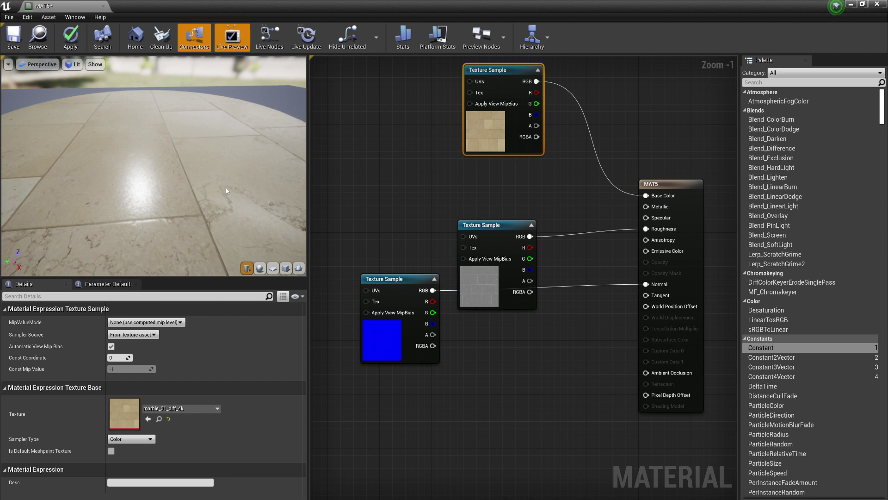
{"action": "left_click", "coordinate": [479, 292]}
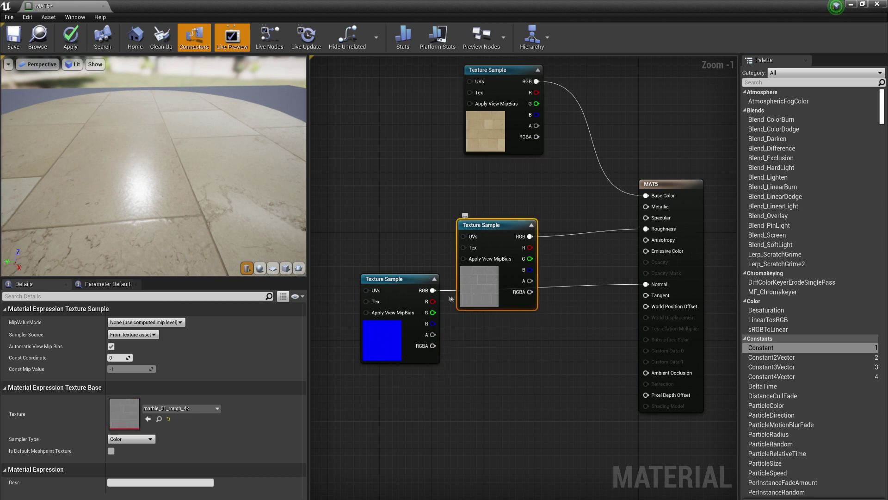
{"action": "left_click_drag", "start_coordinate": [408, 347], "coordinate": [492, 407]}
{"action": "left_click_drag", "start_coordinate": [399, 216], "coordinate": [486, 321]}
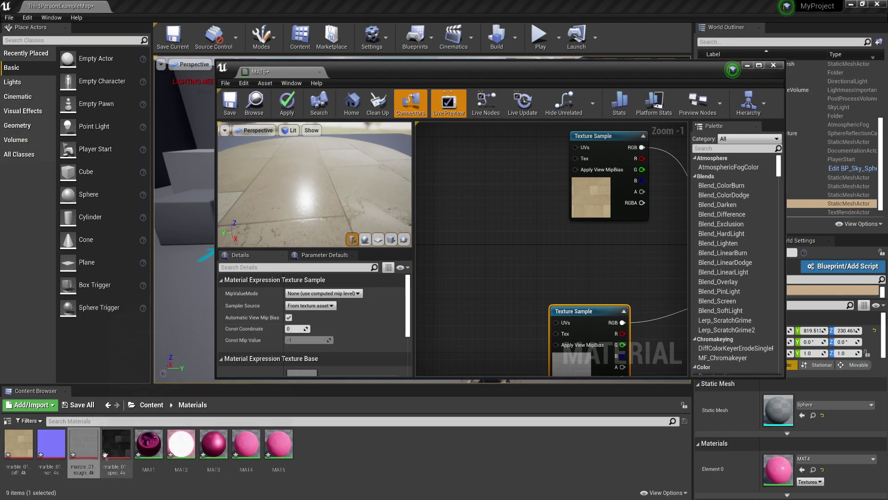
- Add the marble_01_spec_4k texture above the roughness sample, align the lower texture nodes, and connect its RGB output to Specular
{"action": "left_click_drag", "start_coordinate": [104, 454], "coordinate": [541, 284]}
{"action": "left_click_drag", "start_coordinate": [515, 75], "coordinate": [501, 2]}
{"action": "left_click_drag", "start_coordinate": [495, 432], "coordinate": [440, 379]}
{"action": "left_click", "coordinate": [462, 245]}
{"action": "left_click", "coordinate": [459, 278]}
{"action": "left_click_drag", "start_coordinate": [495, 221], "coordinate": [646, 217]}
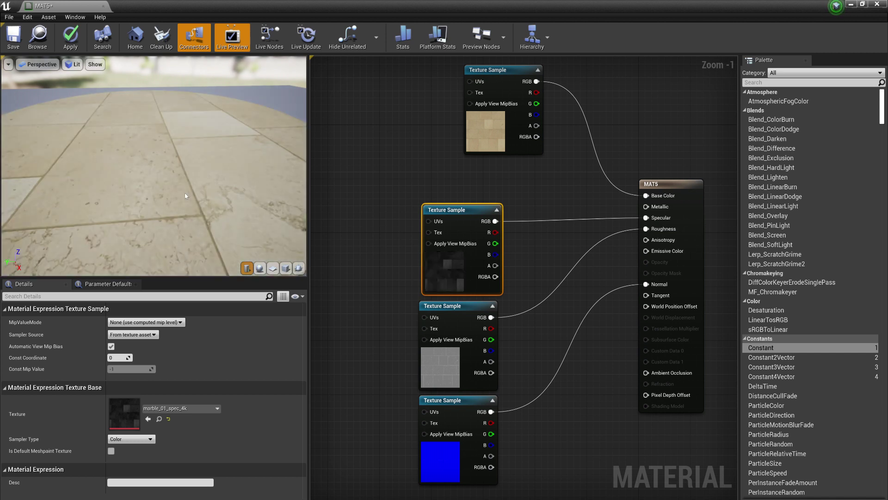
- Examine the marble tiles' reflections and surface detail on the preview cylinder from close up and farther away
{"action": "mouse_move", "coordinate": [185, 196]}
{"action": "left_mouse_down"}
{"action": "mouse_move", "coordinate": [191, 205]}
{"action": "mouse_move", "coordinate": [189, 183]}
{"action": "left_mouse_up"}
{"action": "scroll", "coordinate": [191, 201], "scroll_direction": "up", "scroll_amount": 3}
{"action": "scroll", "coordinate": [189, 184], "scroll_direction": "down", "scroll_amount": 5}
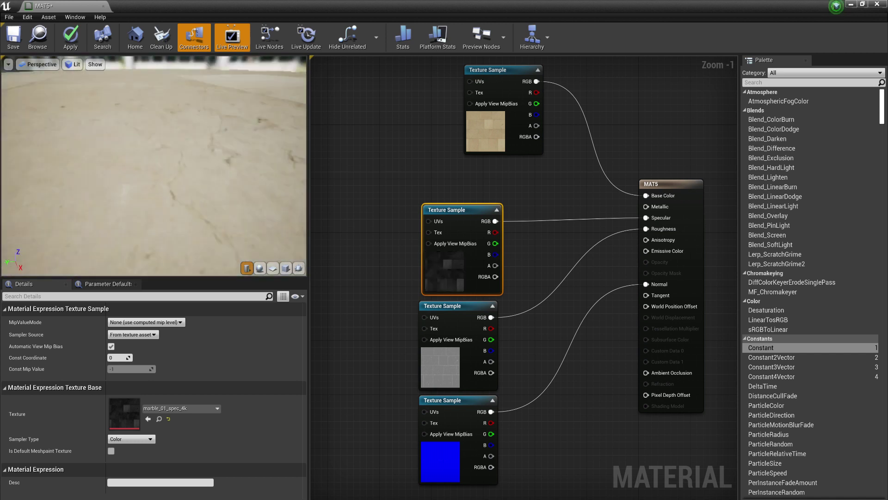
{"action": "scroll", "coordinate": [172, 177], "scroll_direction": "down", "scroll_amount": 5}
{"action": "scroll", "coordinate": [172, 177], "scroll_direction": "up", "scroll_amount": 8}
{"action": "scroll", "coordinate": [172, 178], "scroll_direction": "down", "scroll_amount": 4}
{"action": "mouse_move", "coordinate": [173, 177]}
{"action": "left_mouse_down"}
{"action": "mouse_move", "coordinate": [160, 201]}
{"action": "mouse_move", "coordinate": [170, 176]}
{"action": "left_mouse_up"}
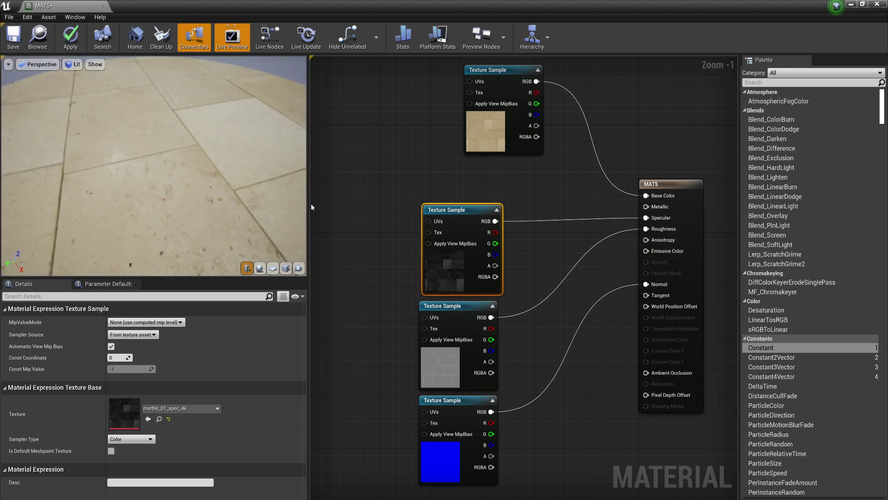
- Enlarge the material preview area and examine the marble tiles on the cylinder from a different angle
{"action": "left_click_drag", "start_coordinate": [311, 206], "coordinate": [464, 204]}
{"action": "left_click_drag", "start_coordinate": [393, 277], "coordinate": [370, 411]}
{"action": "scroll", "coordinate": [325, 254], "scroll_direction": "down", "scroll_amount": 5}
{"action": "scroll", "coordinate": [325, 254], "scroll_direction": "up", "scroll_amount": 5}
{"action": "left_click_drag", "start_coordinate": [321, 254], "coordinate": [319, 182]}
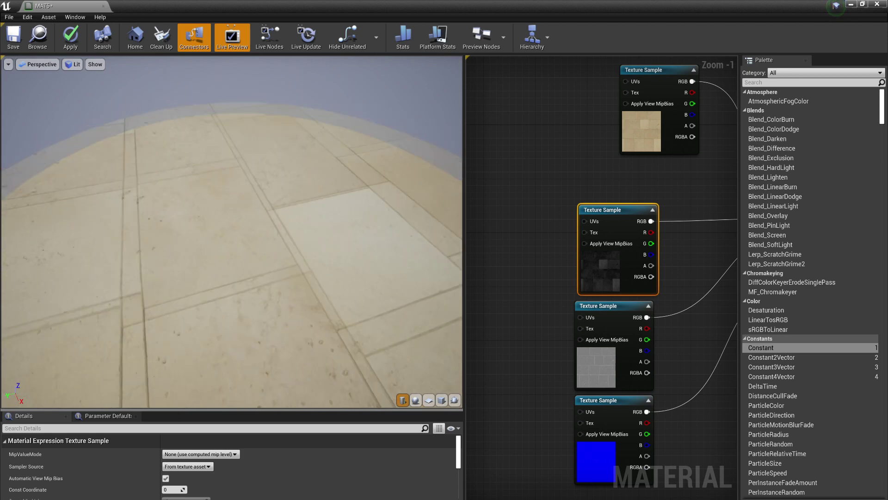
- Switch the preview mesh to a sphere and examine the whole marble ball under different lighting directions
{"action": "left_click", "coordinate": [413, 398]}
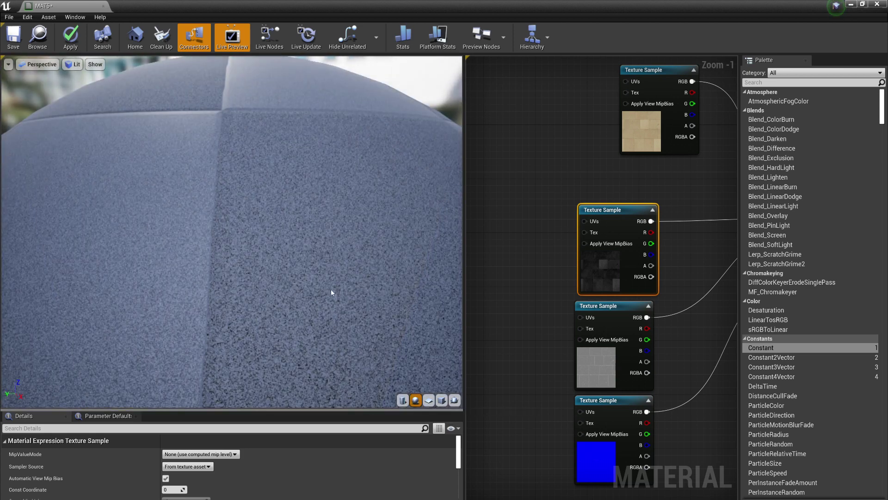
{"action": "scroll", "coordinate": [331, 290], "scroll_direction": "down", "scroll_amount": 5}
{"action": "middle_click_drag", "start_coordinate": [293, 298], "coordinate": [291, 280]}
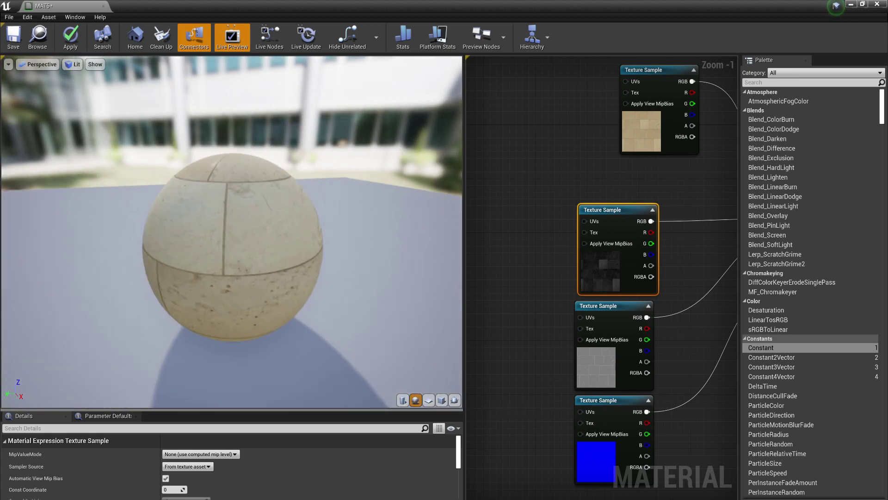
{"action": "scroll", "coordinate": [289, 279], "scroll_direction": "up", "scroll_amount": 1}
{"action": "left_click_drag", "start_coordinate": [285, 277], "coordinate": [375, 339]}
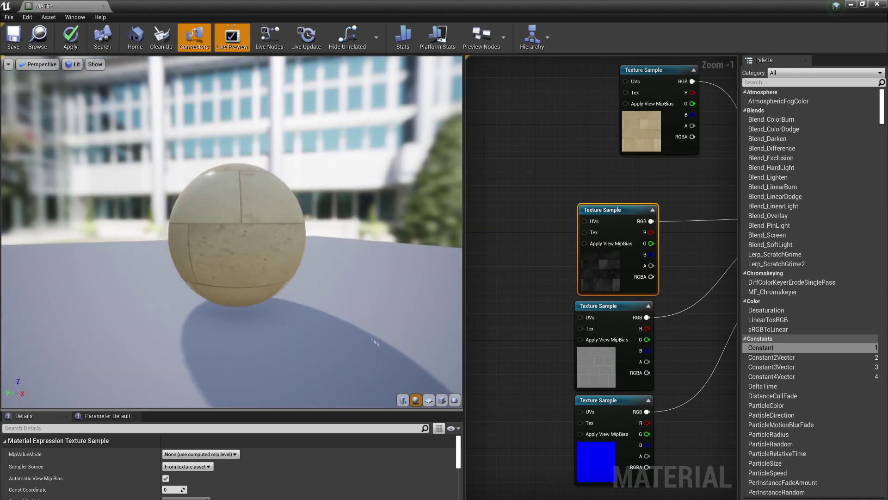
- Narrow the preview area to widen the graph, and stack the diffuse texture sample directly above the specular sample, aligned with the column
{"action": "left_click_drag", "start_coordinate": [464, 328], "coordinate": [421, 330]}
{"action": "left_click_drag", "start_coordinate": [364, 337], "coordinate": [283, 327]}
{"action": "scroll", "coordinate": [393, 324], "scroll_direction": "down", "scroll_amount": 3}
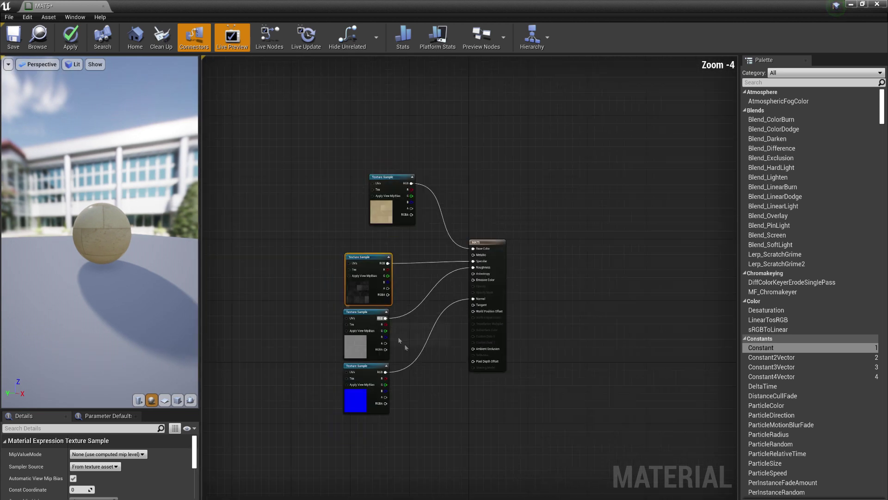
{"action": "left_click", "coordinate": [503, 291]}
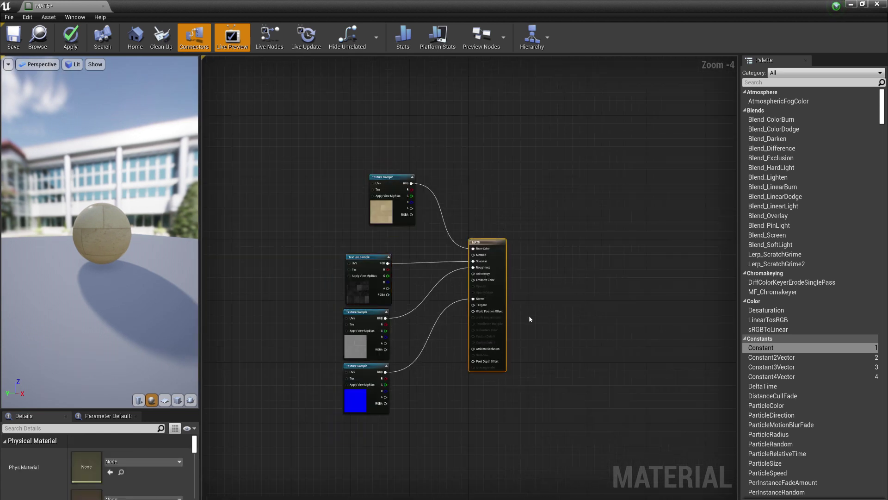
{"action": "left_click_drag", "start_coordinate": [380, 215], "coordinate": [357, 242]}
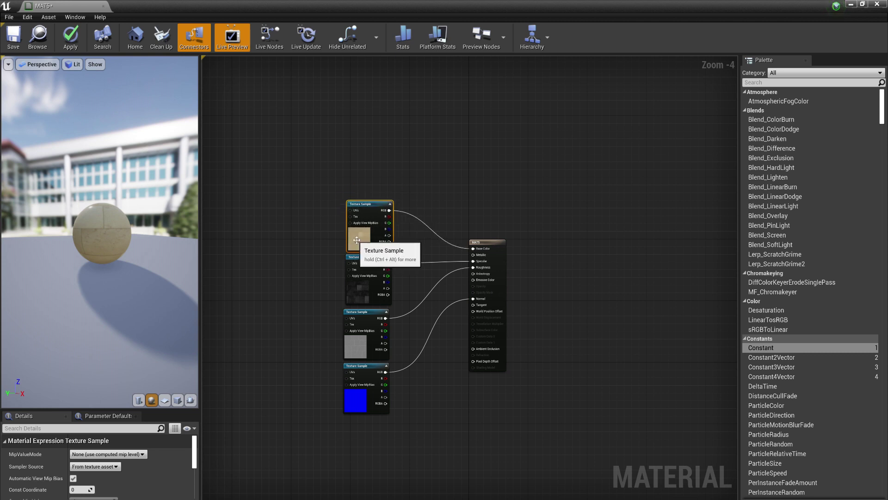
{"action": "left_click_drag", "start_coordinate": [379, 423], "coordinate": [380, 188]}
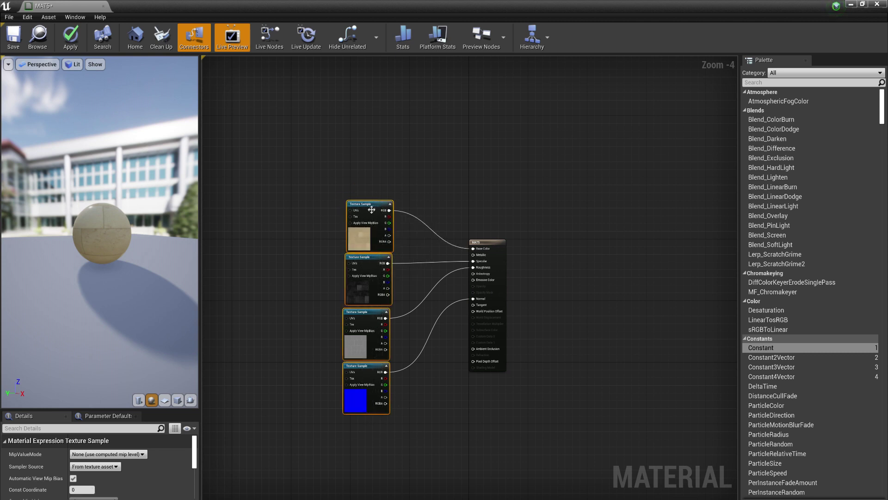
{"action": "left_click_drag", "start_coordinate": [374, 449], "coordinate": [397, 134]}
{"action": "left_click_drag", "start_coordinate": [398, 134], "coordinate": [373, 444]}
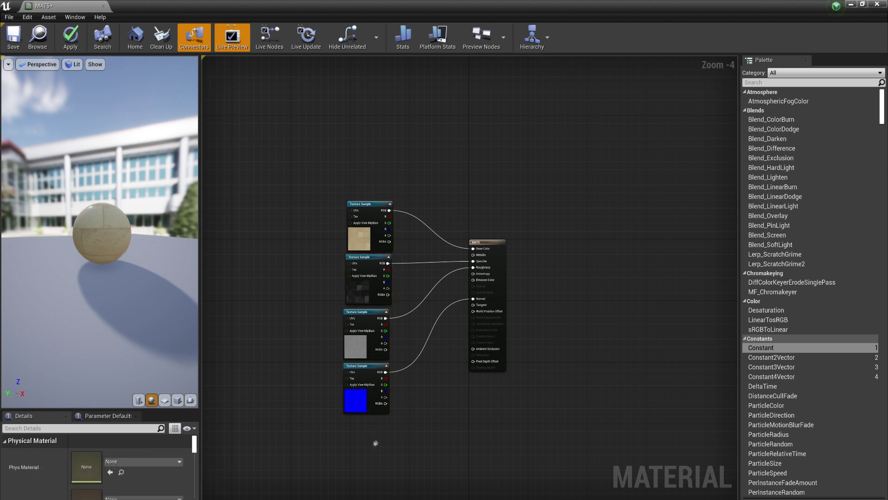
{"action": "left_click_drag", "start_coordinate": [364, 248], "coordinate": [360, 248]}
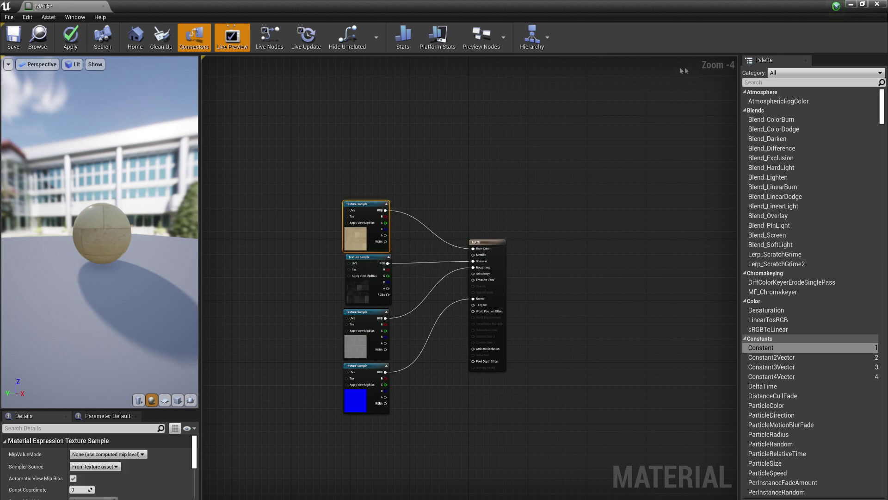
- Keep MAT5's changes by applying them to the original material, and return to the level
{"action": "left_click", "coordinate": [877, 4]}
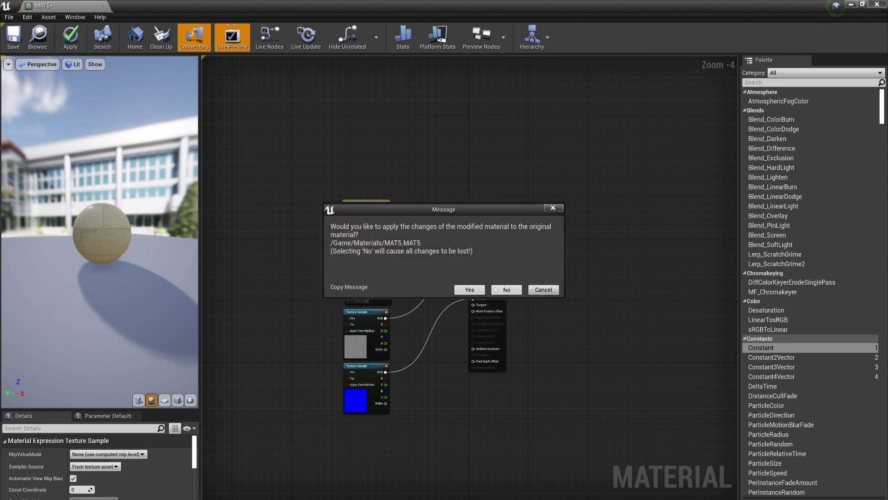
{"action": "left_click", "coordinate": [544, 290]}
{"action": "left_click", "coordinate": [70, 37]}
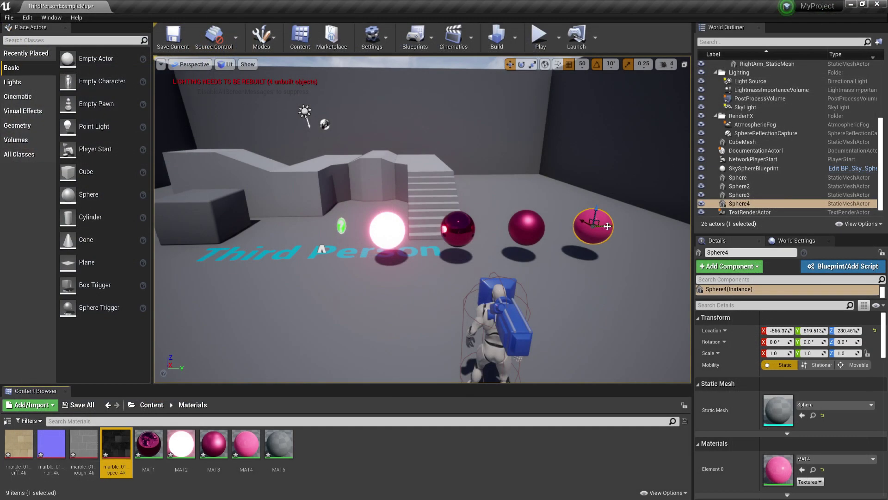
- Duplicate Sphere4 to the free spot beside the glowing white sphere and assign MAT5 to the copy
{"action": "left_click_drag", "start_coordinate": [608, 226], "coordinate": [328, 261], "text": "alt"}
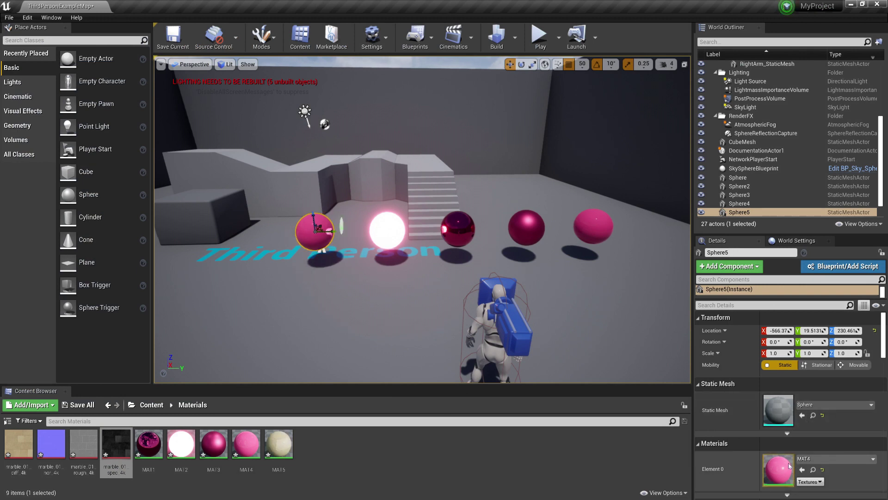
{"action": "left_click", "coordinate": [280, 447]}
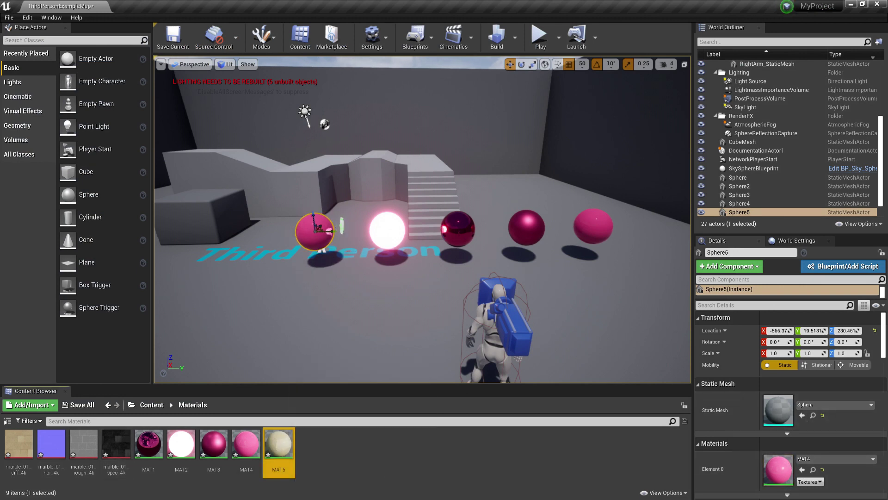
{"action": "left_click", "coordinate": [802, 470]}
- Play the level and examine the marble sphere's surface and reflections up close
{"action": "left_click", "coordinate": [540, 37]}
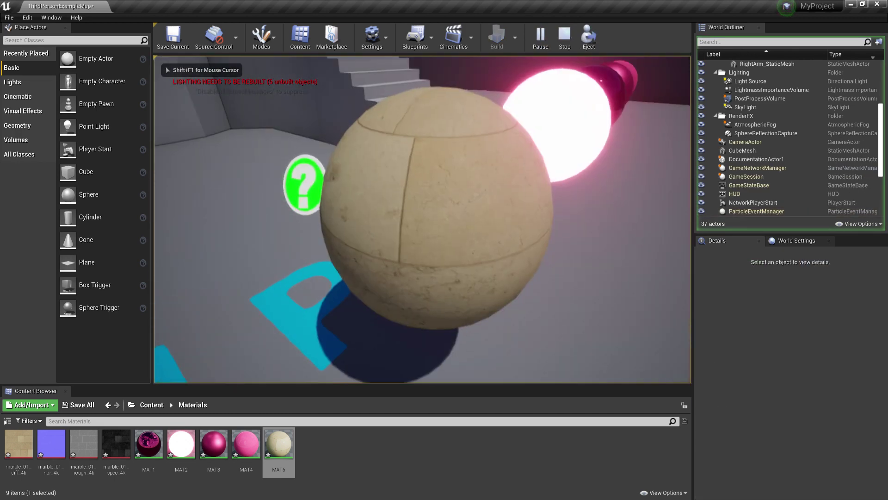
{"action": "key", "text": "w"}
{"action": "key", "text": "a"}
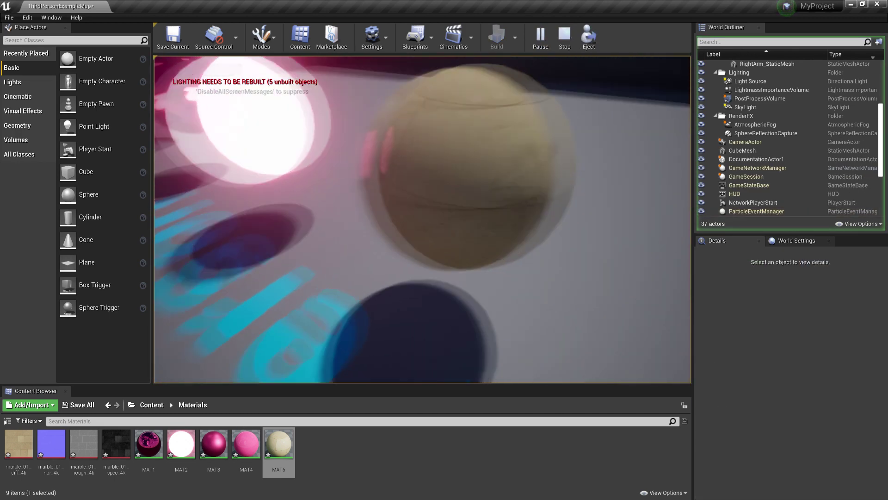
{"action": "key", "text": "w"}
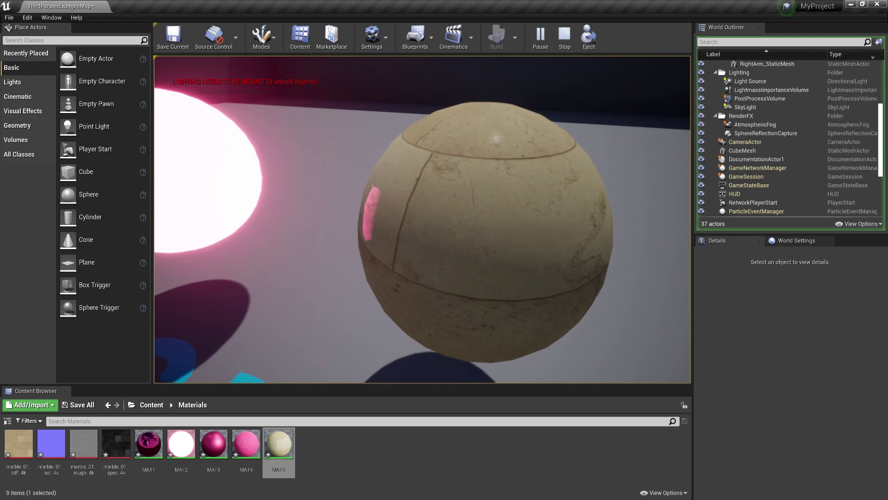
{"action": "key", "text": "w"}
{"action": "key", "text": "s"}
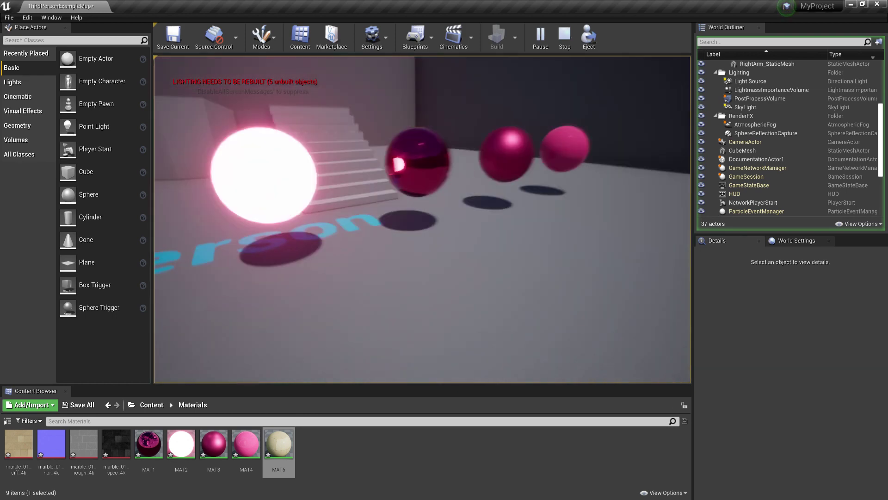
- Walk along the row of spheres and compare the pink materials' gloss and reflections with the glowing one
{"action": "key", "text": "w"}
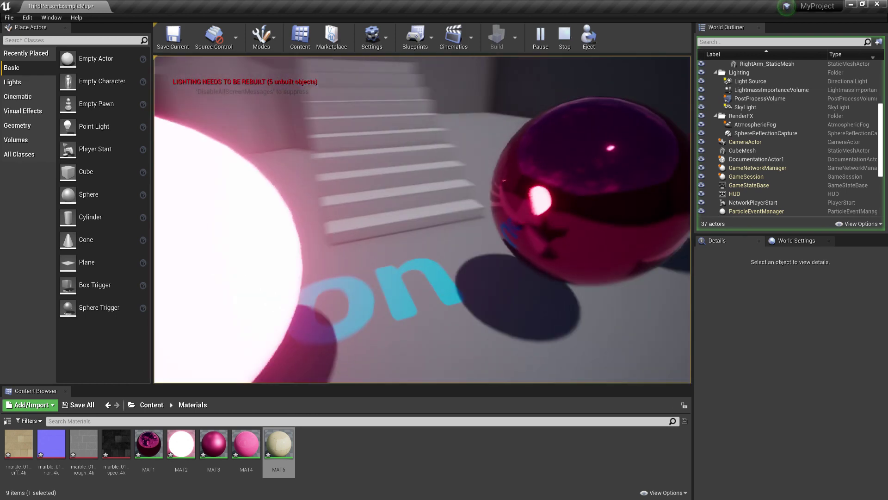
{"action": "key", "text": "d"}
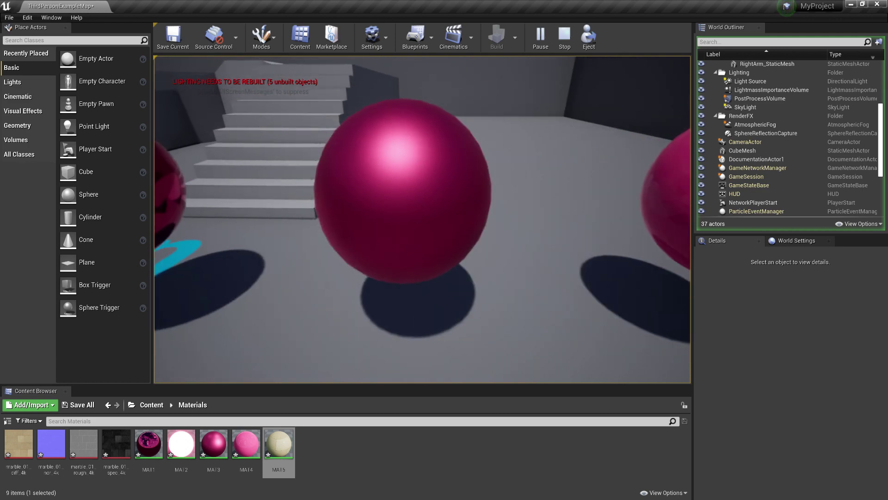
{"action": "key", "text": "w"}
{"action": "key", "text": "d"}
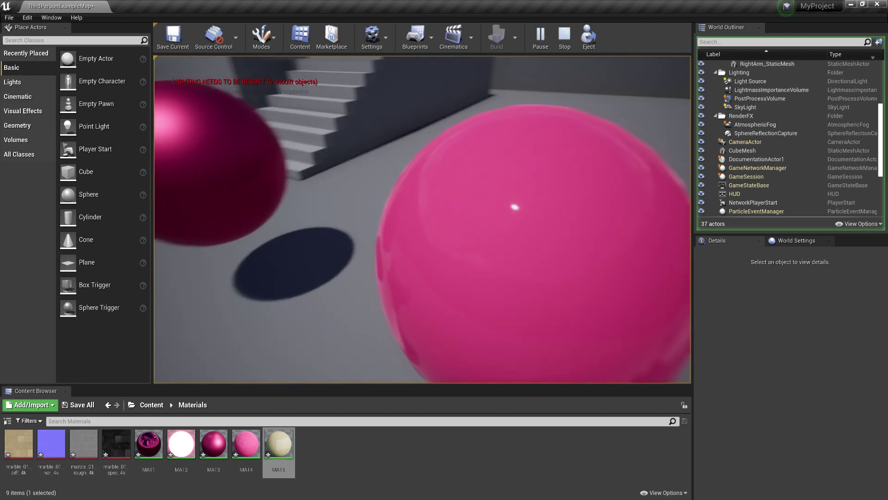
{"action": "key", "text": "w"}
{"action": "key", "text": "d"}
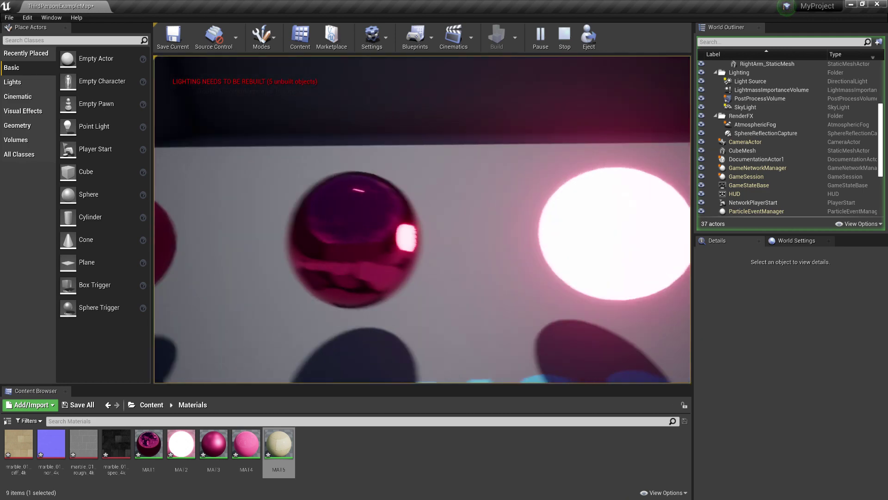
{"action": "key", "text": "d"}
{"action": "key", "text": "w"}
{"action": "key", "text": "w"}
{"action": "key", "text": "a"}
{"action": "key", "text": "s"}
{"action": "key", "text": "w"}
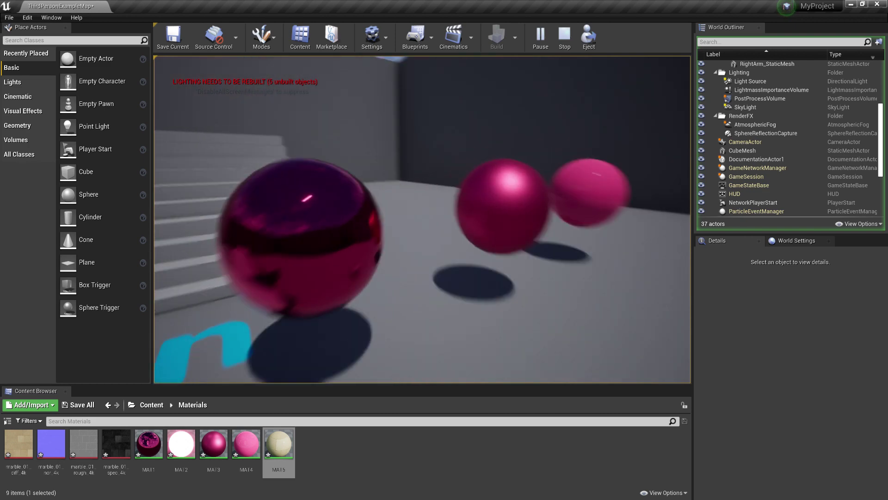
- Return to the marble sphere, inspect it from several sides, and stop playing the level
{"action": "key", "text": "w"}
{"action": "key", "text": "s"}
{"action": "key", "text": "w"}
{"action": "key", "text": "s"}
{"action": "key", "text": "s"}
{"action": "key", "text": "a"}
{"action": "key", "text": "w"}
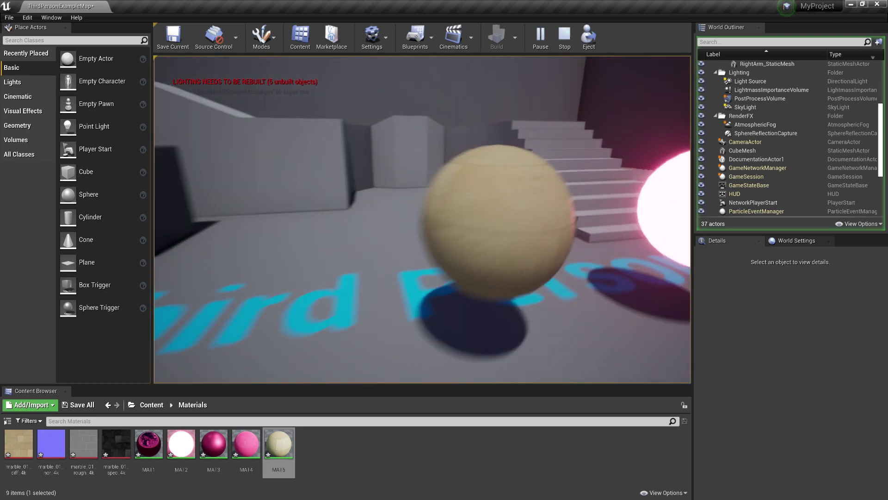
{"action": "key", "text": "d"}
{"action": "key", "text": "s"}
{"action": "key", "text": "d"}
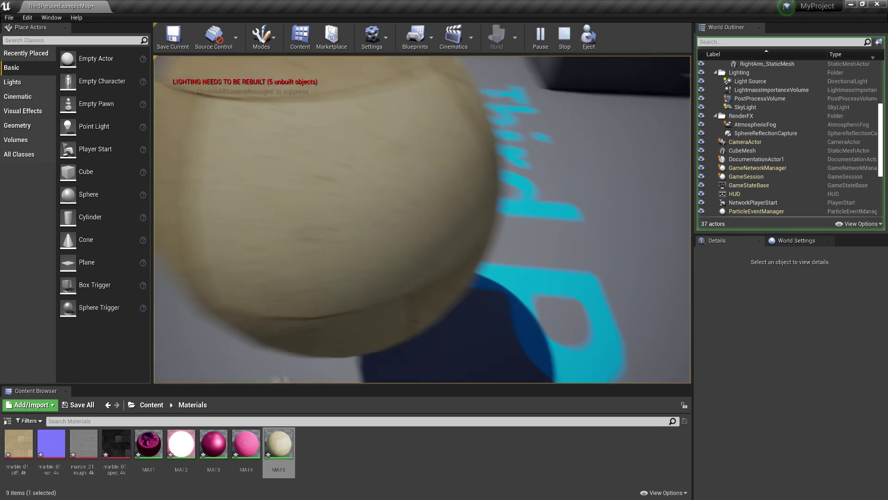
{"action": "key", "text": "a"}
{"action": "key", "text": "s"}
{"action": "key", "text": "d"}
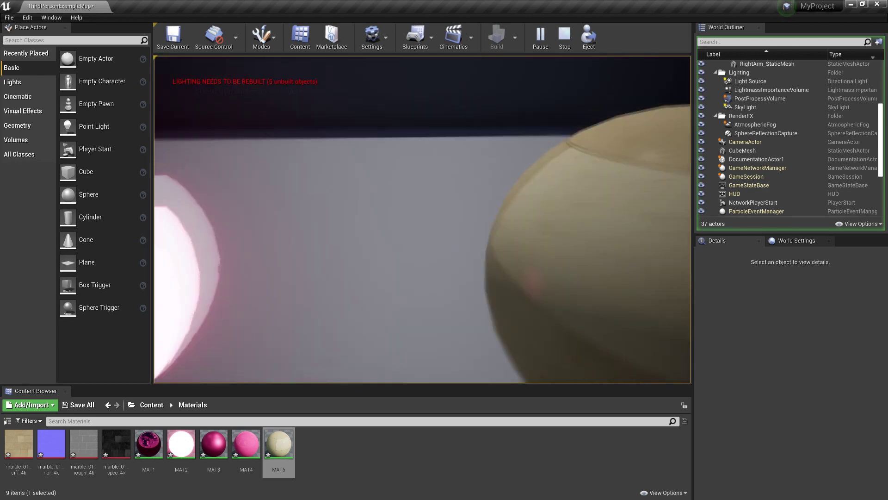
{"action": "key", "text": "s"}
{"action": "key", "text": "Escape"}
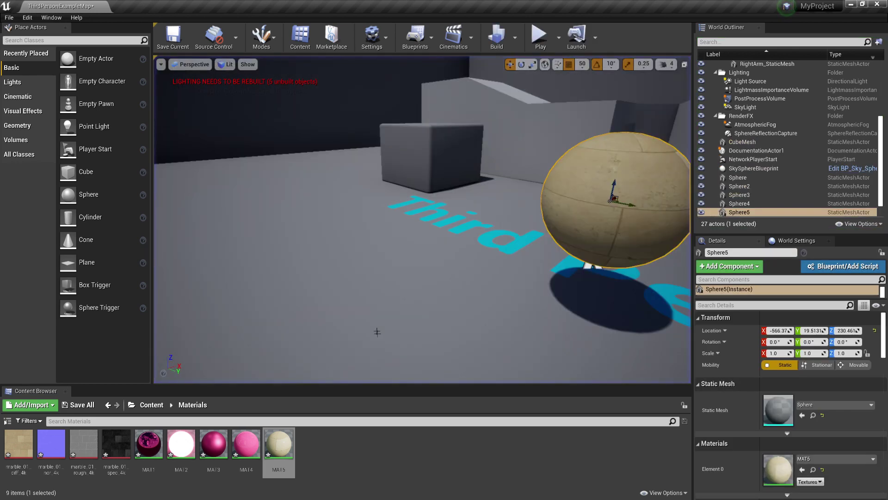
- Apply MAT5 to the level's floor and view the tiled surface from above
{"action": "right_click_drag", "start_coordinate": [377, 331], "coordinate": [424, 340]}
{"action": "key", "text": "s"}
{"action": "left_click_drag", "start_coordinate": [278, 444], "coordinate": [333, 259]}
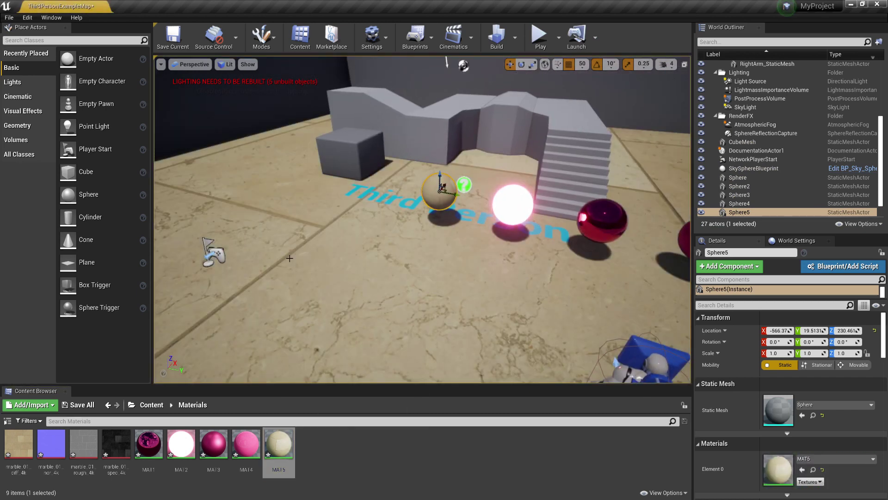
{"action": "scroll", "coordinate": [365, 244], "scroll_direction": "down", "scroll_amount": 3}
{"action": "scroll", "coordinate": [381, 244], "scroll_direction": "down", "scroll_amount": 8}
{"action": "right_click_drag", "start_coordinate": [382, 245], "coordinate": [379, 324]}
{"action": "key", "text": "w"}
{"action": "key", "text": "s"}
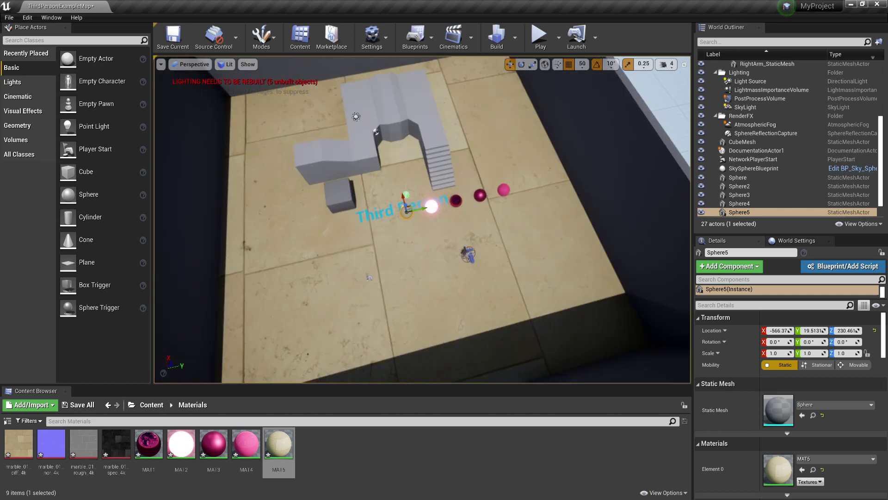
- Open MAT5 in the material editor again with its window maximized
{"action": "mouse_move", "coordinate": [351, 499]}
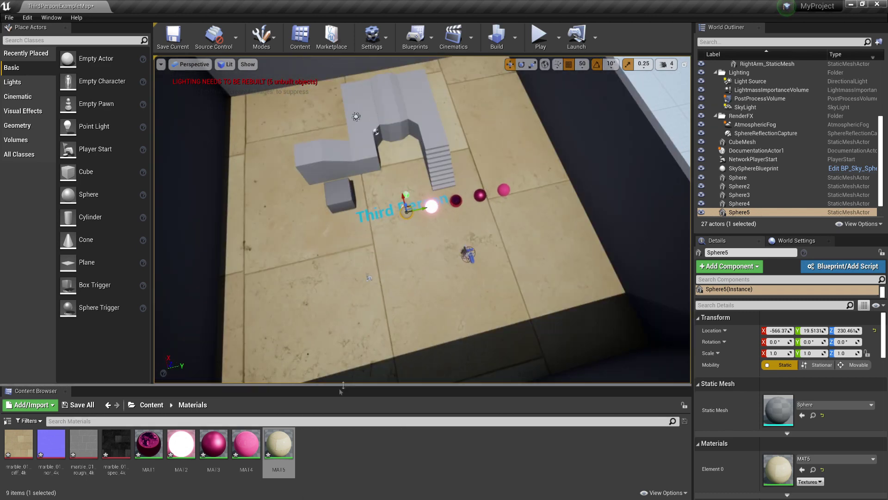
{"action": "double_click", "coordinate": [289, 440]}
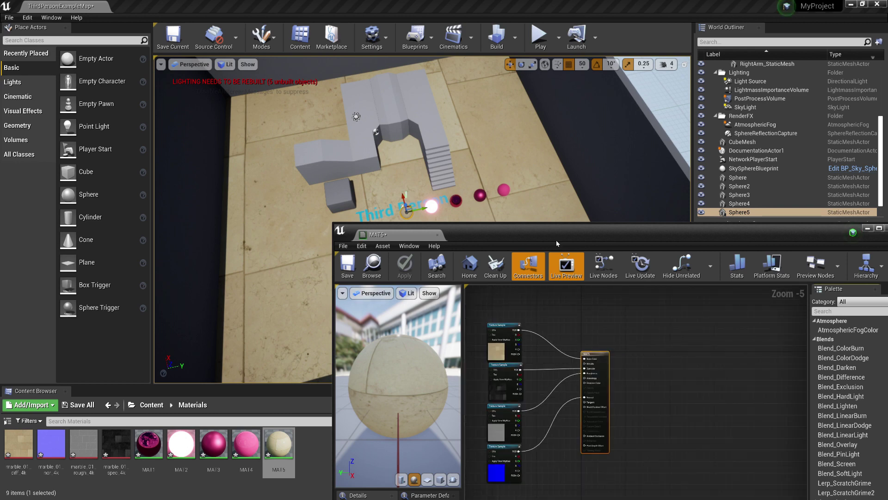
{"action": "left_click_drag", "start_coordinate": [535, 239], "coordinate": [444, 1]}
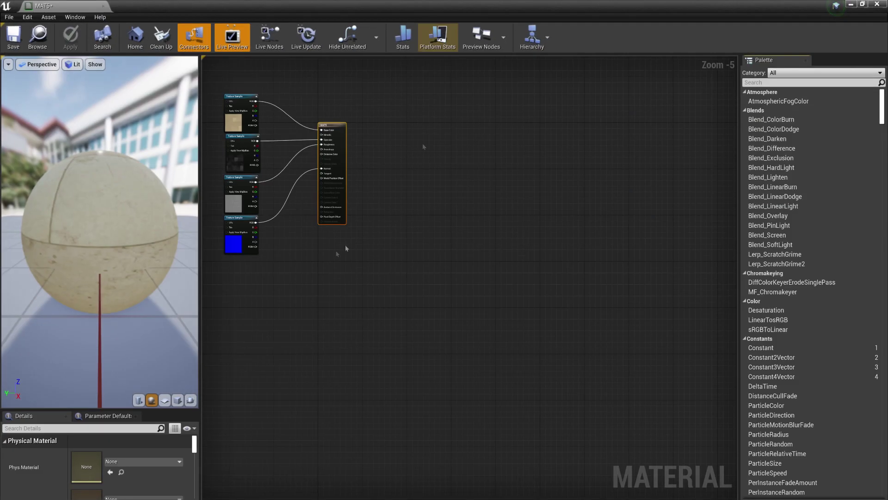
{"action": "scroll", "coordinate": [319, 231], "scroll_direction": "up", "scroll_amount": 2}
- Add a TextureCoordinate node to the MAT5 graph, in the empty area beside the texture samples
{"action": "left_click", "coordinate": [302, 222]}
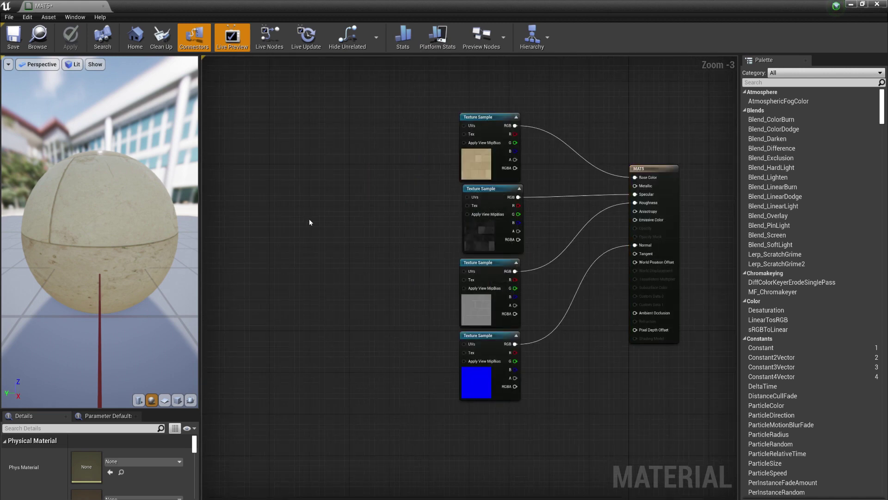
{"action": "right_click", "coordinate": [309, 222]}
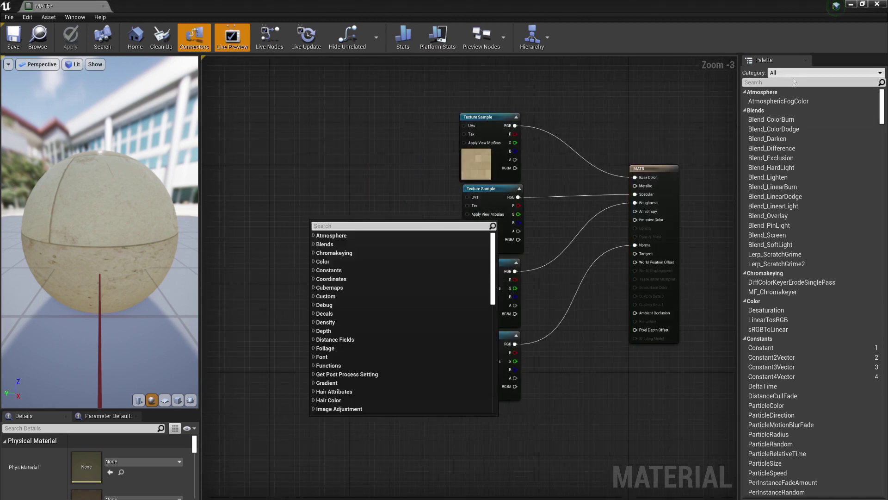
{"action": "type", "text": "tex"}
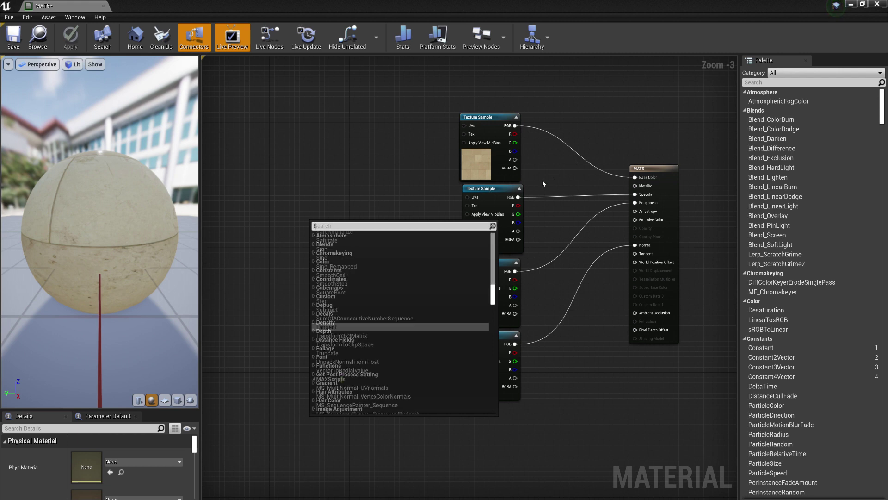
{"action": "type", "text": "tu"}
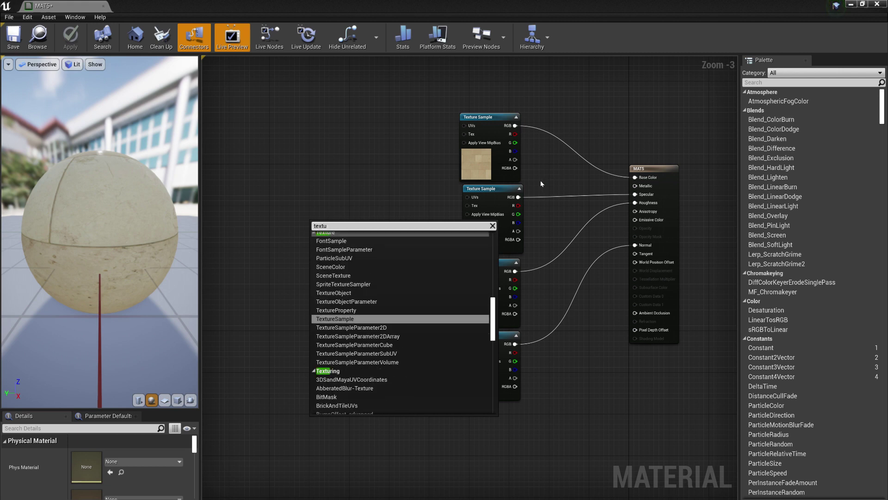
{"action": "type", "text": "re coo"}
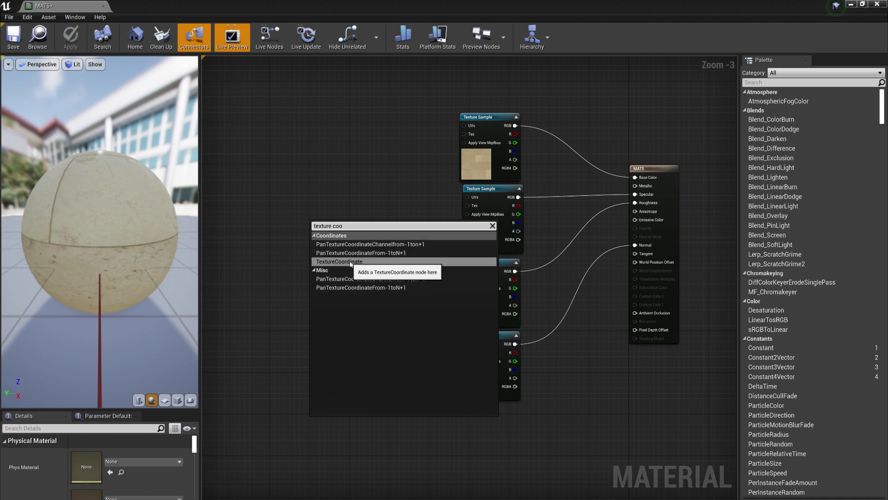
{"action": "key", "text": "Return"}
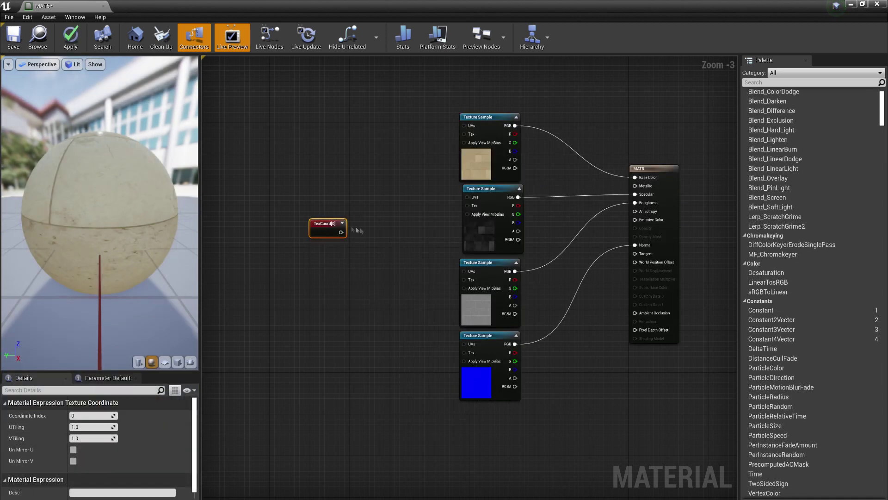
- Connect the texture coordinate node's output to the UVs inputs of all four texture samples
{"action": "left_click_drag", "start_coordinate": [340, 233], "coordinate": [464, 345]}
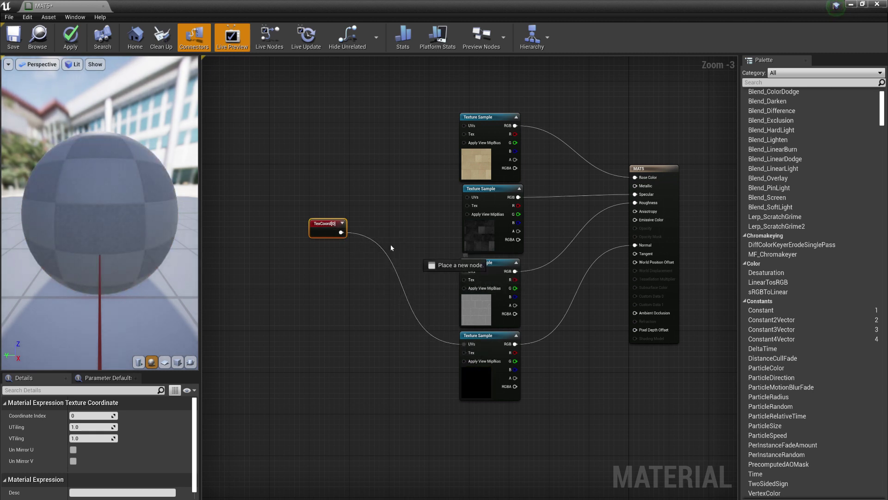
{"action": "left_click_drag", "start_coordinate": [391, 248], "coordinate": [464, 271]}
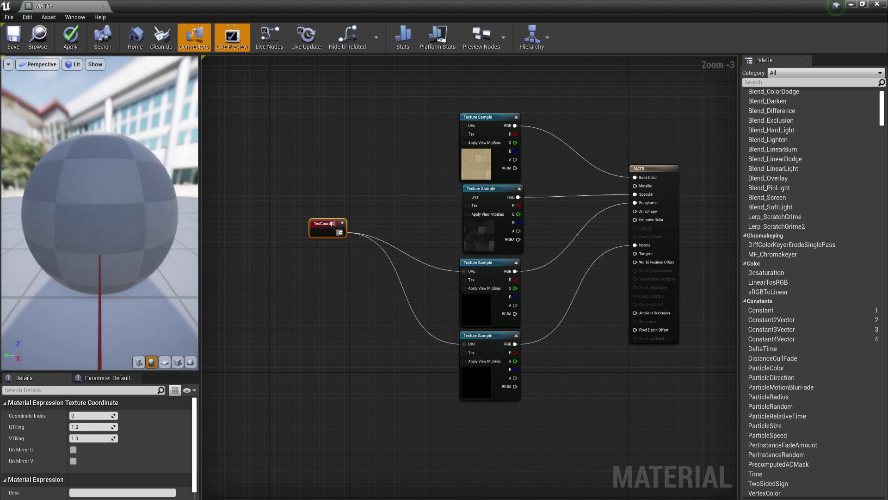
{"action": "left_click_drag", "start_coordinate": [339, 232], "coordinate": [467, 197]}
{"action": "scroll", "coordinate": [467, 197], "scroll_direction": "up", "scroll_amount": 1}
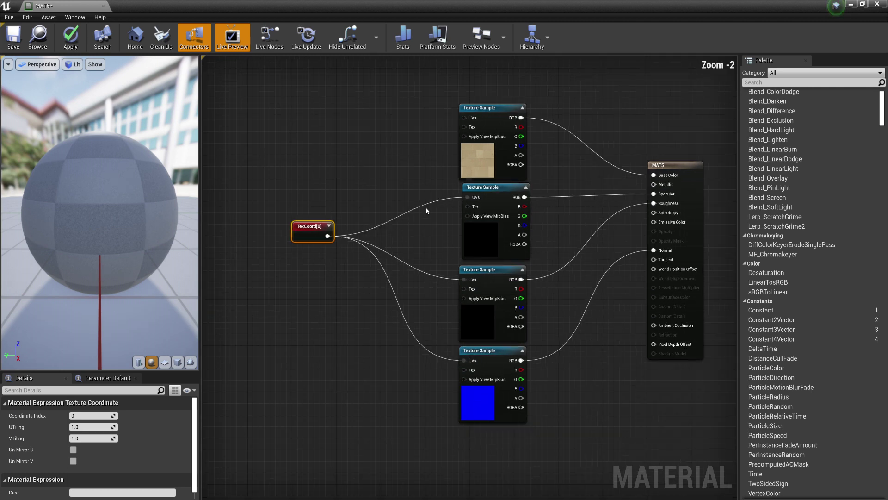
{"action": "scroll", "coordinate": [427, 208], "scroll_direction": "up", "scroll_amount": 1}
{"action": "left_click_drag", "start_coordinate": [308, 278], "coordinate": [476, 140]}
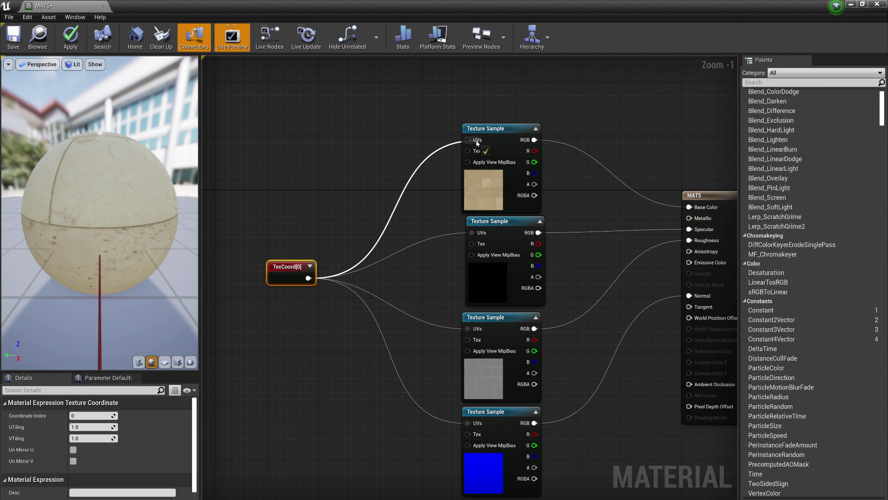
{"action": "left_click_drag", "start_coordinate": [477, 143], "coordinate": [477, 143]}
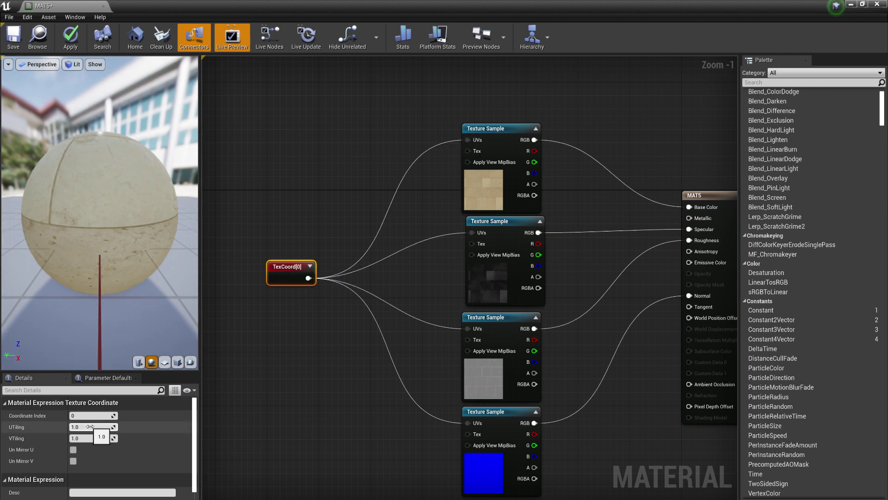
- Set the texture coordinate's UTiling and VTiling to 5 and apply the change to MAT5
{"action": "left_click", "coordinate": [90, 426]}
{"action": "type", "text": "5"}
{"action": "key", "text": "Return"}
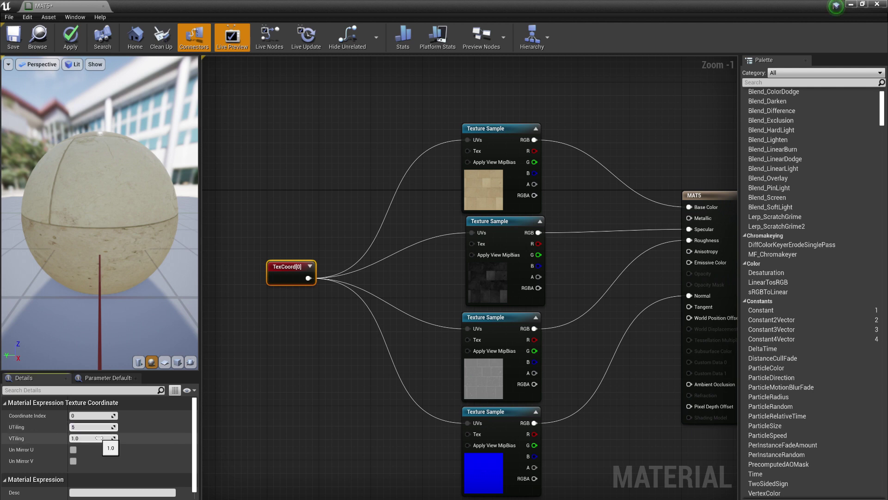
{"action": "left_click", "coordinate": [99, 438]}
{"action": "type", "text": "5"}
{"action": "key", "text": "Return"}
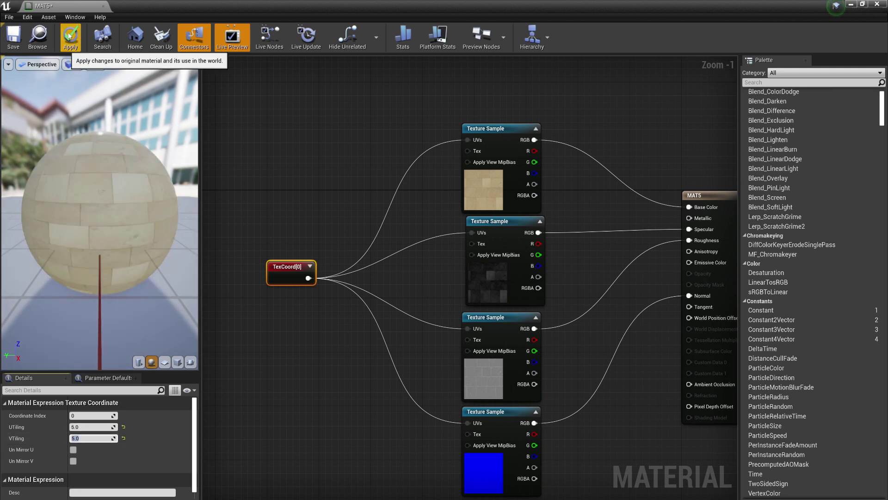
{"action": "left_click", "coordinate": [69, 36]}
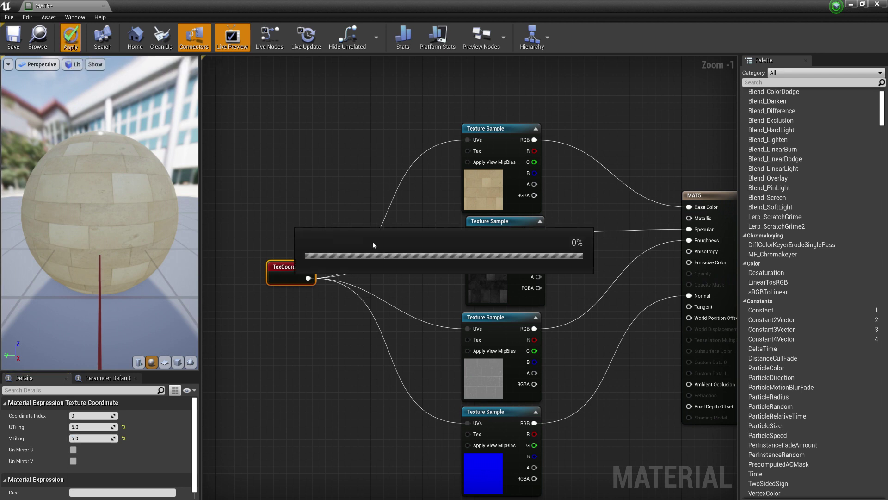
- Inspect the retiled marble on the preview sphere and on the level's floor up close
{"action": "left_click_drag", "start_coordinate": [99, 208], "coordinate": [115, 240]}
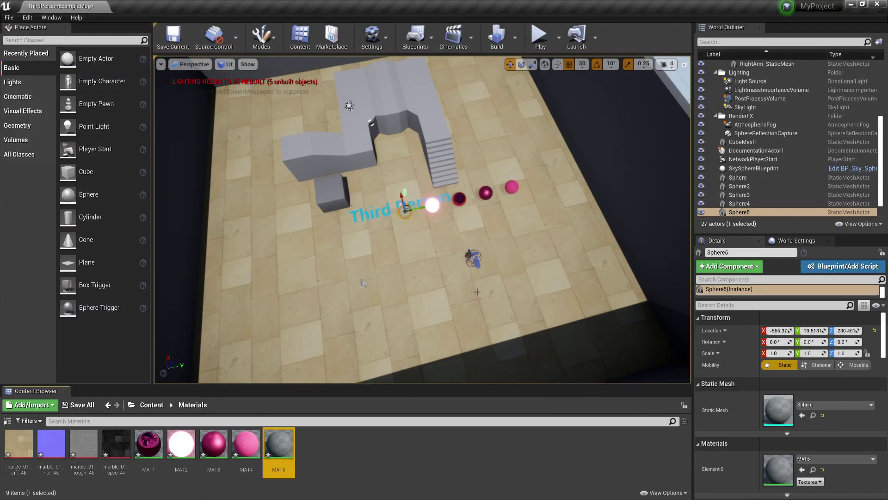
{"action": "scroll", "coordinate": [492, 298], "scroll_direction": "up", "scroll_amount": 3}
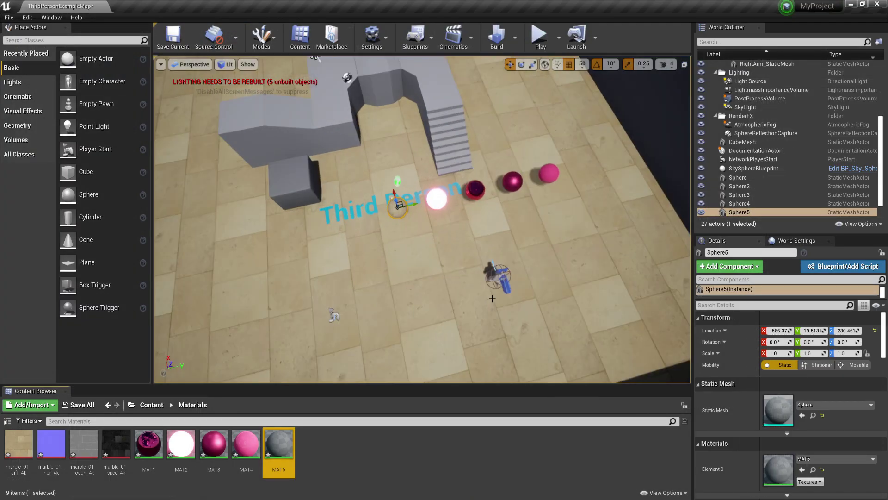
{"action": "right_click_drag", "start_coordinate": [492, 298], "coordinate": [539, 293]}
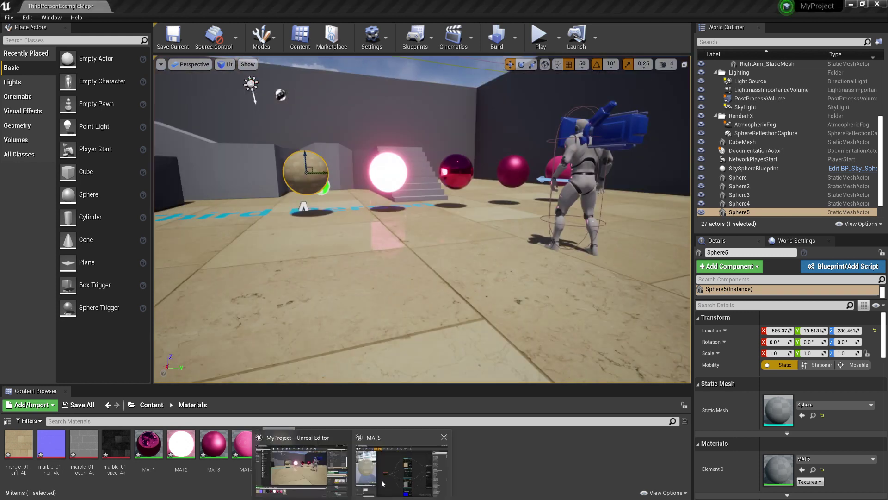
- Return to the MAT5 editor, set UTiling and VTiling to 15, and apply the change to the material
{"action": "left_click", "coordinate": [381, 479]}
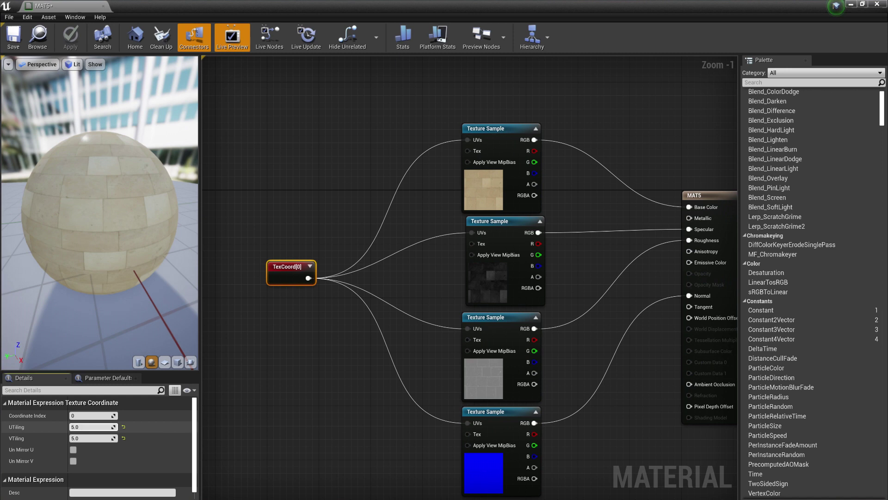
{"action": "type", "text": "15"}
{"action": "key", "text": "Return"}
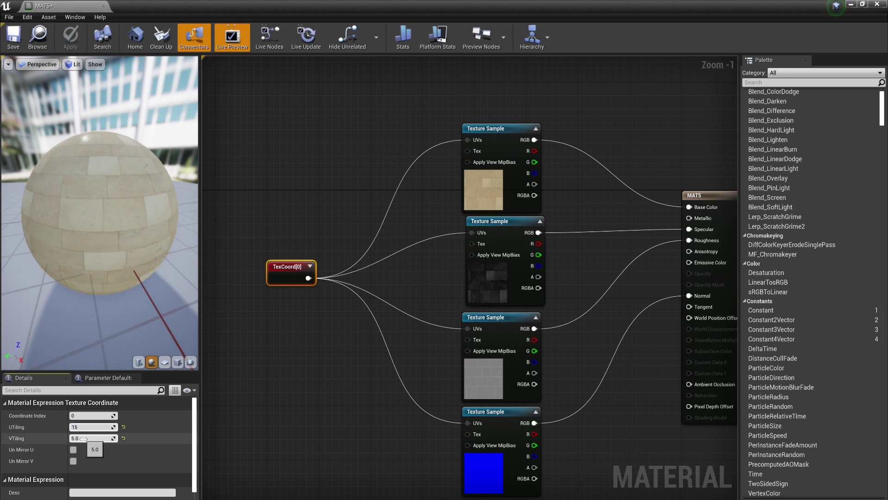
{"action": "left_click", "coordinate": [83, 439]}
{"action": "type", "text": "15"}
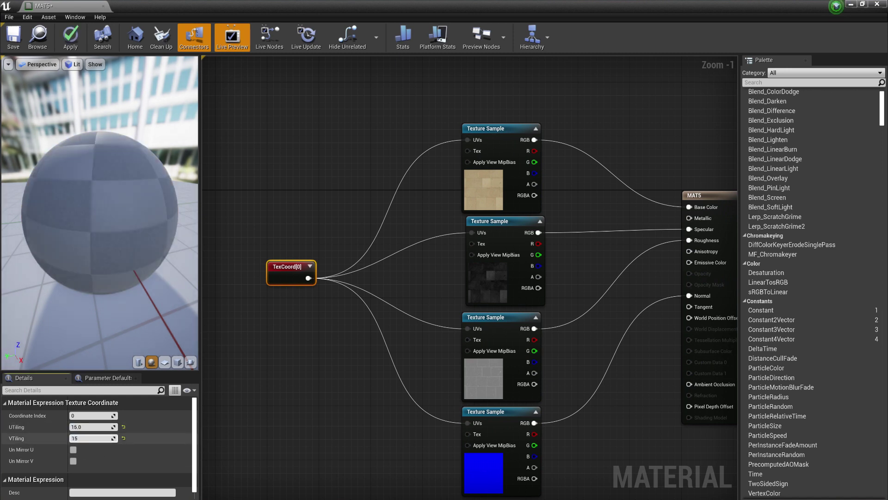
{"action": "key", "text": "Return"}
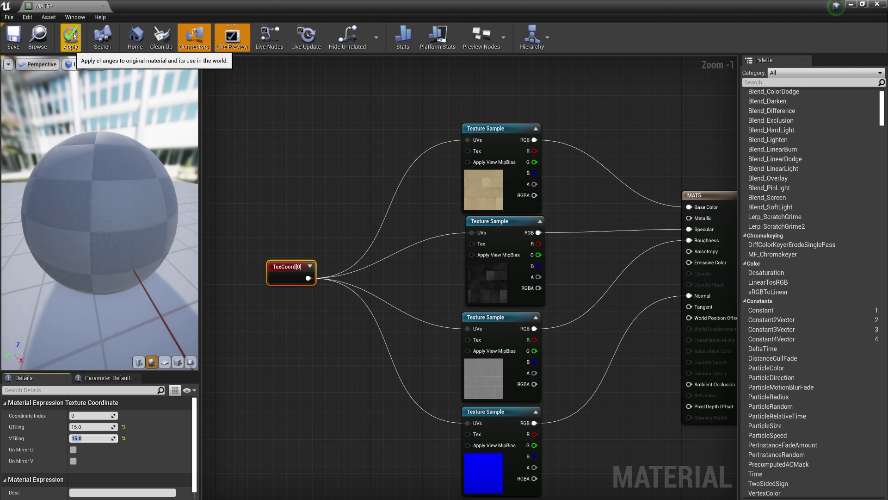
{"action": "left_click", "coordinate": [74, 37]}
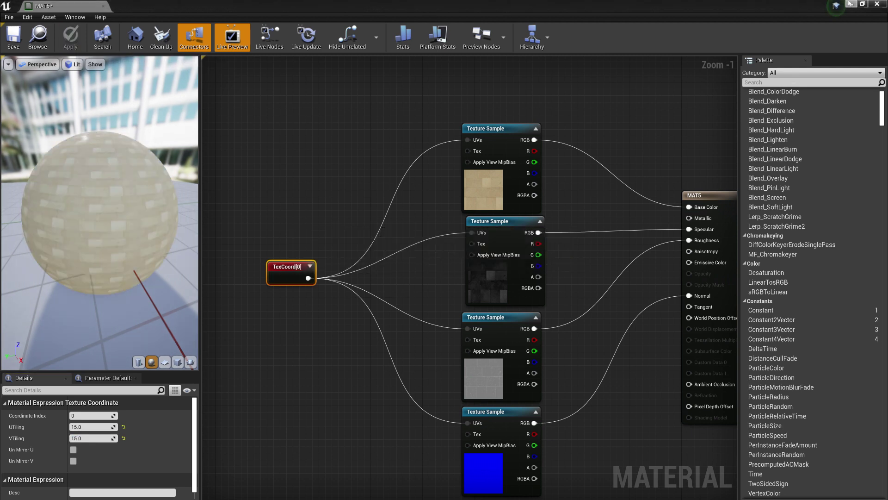
- Play the level from the main editor, walk around to check the floor's tile size, and stop playing
{"action": "left_click", "coordinate": [850, 3]}
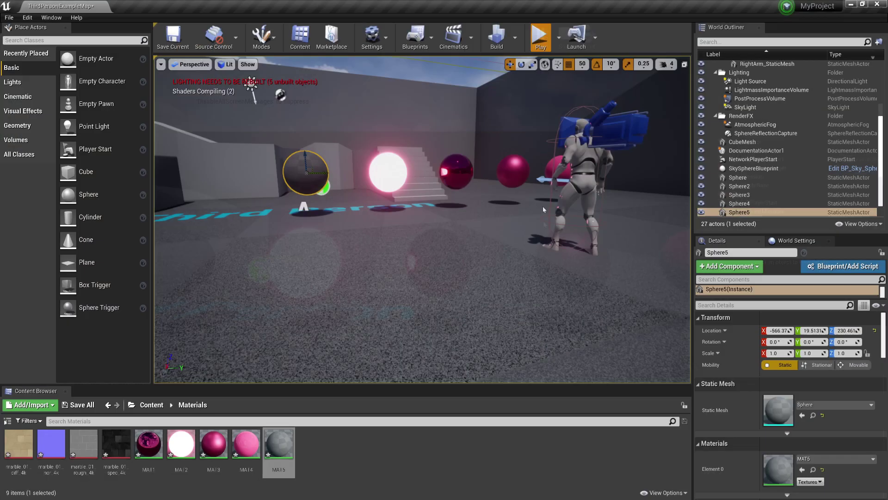
{"action": "left_click", "coordinate": [540, 37]}
{"action": "left_click", "coordinate": [544, 224]}
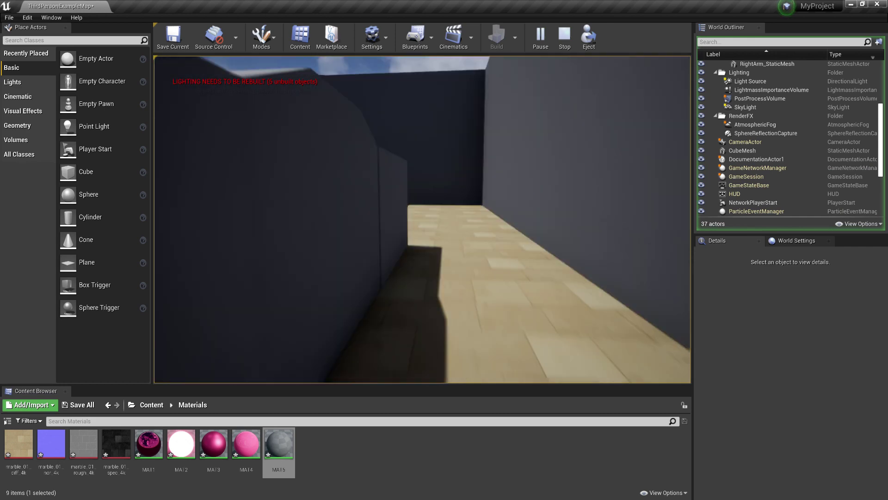
{"action": "key", "text": "w"}
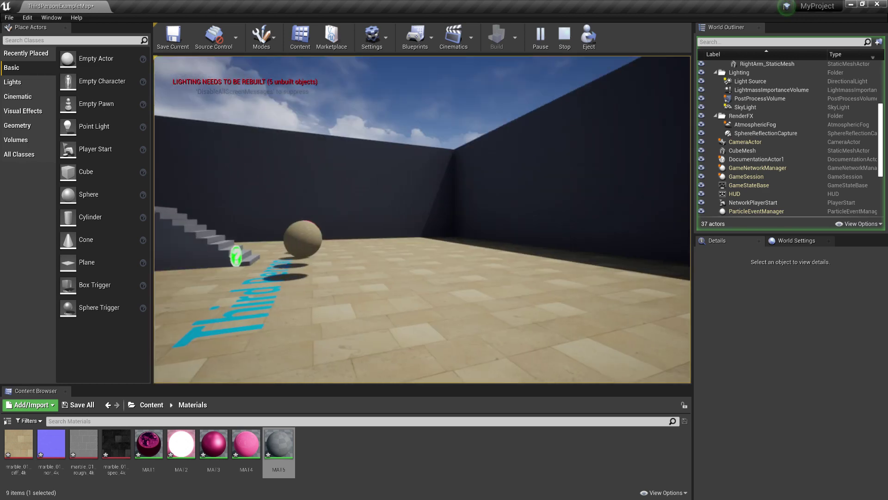
{"action": "key", "text": "Escape"}
- Delete the Light Source directional light from the level despite its SkySphereBlueprint reference
{"action": "scroll", "coordinate": [737, 107], "scroll_direction": "up", "scroll_amount": 3}
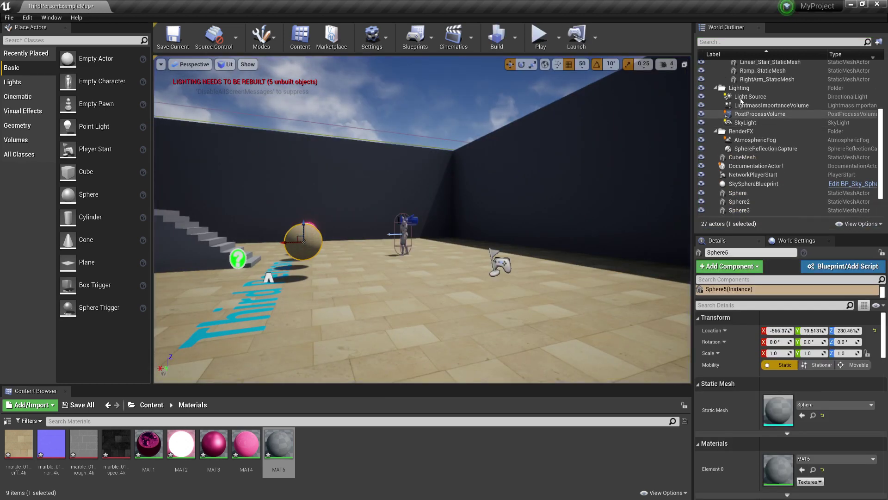
{"action": "left_click", "coordinate": [740, 143]}
{"action": "key", "text": "Delete"}
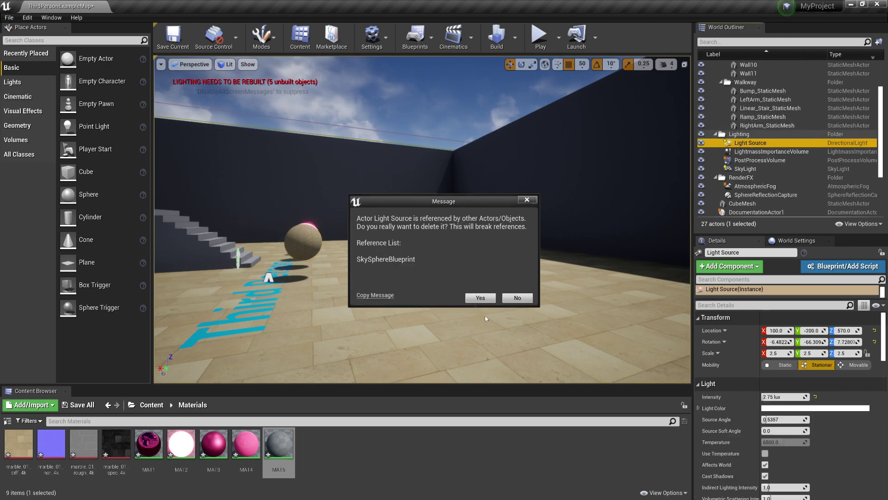
{"action": "left_click", "coordinate": [480, 298]}
- Place a point light beside the marble sphere and raise it to a Z location of 350
{"action": "right_click_drag", "start_coordinate": [463, 287], "coordinate": [402, 300]}
{"action": "key", "text": "s"}
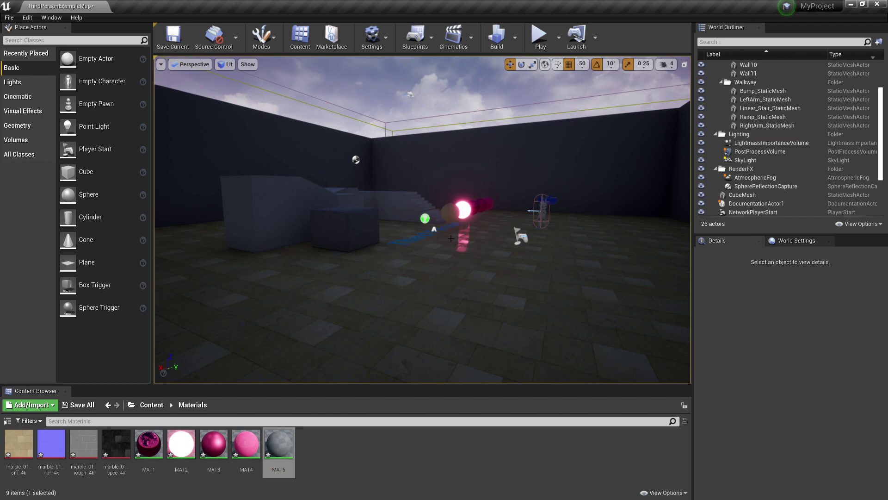
{"action": "key", "text": "l"}
{"action": "left_click", "coordinate": [454, 202]}
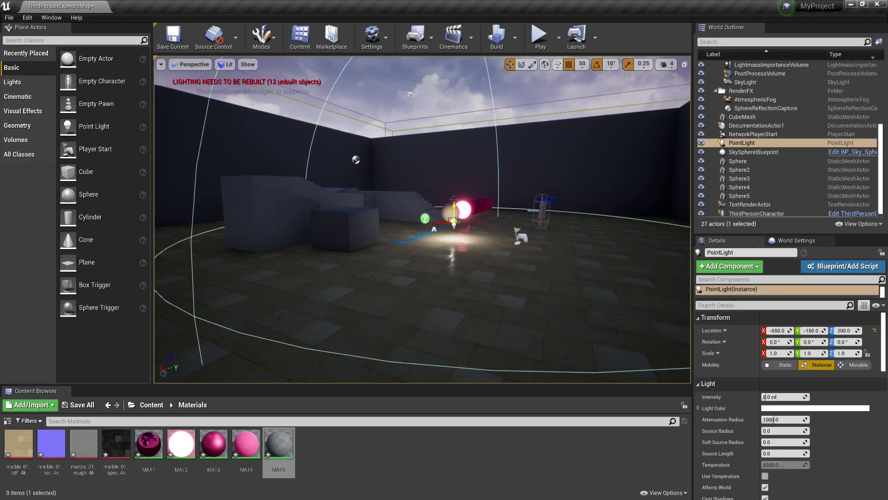
{"action": "left_click_drag", "start_coordinate": [453, 201], "coordinate": [465, 173]}
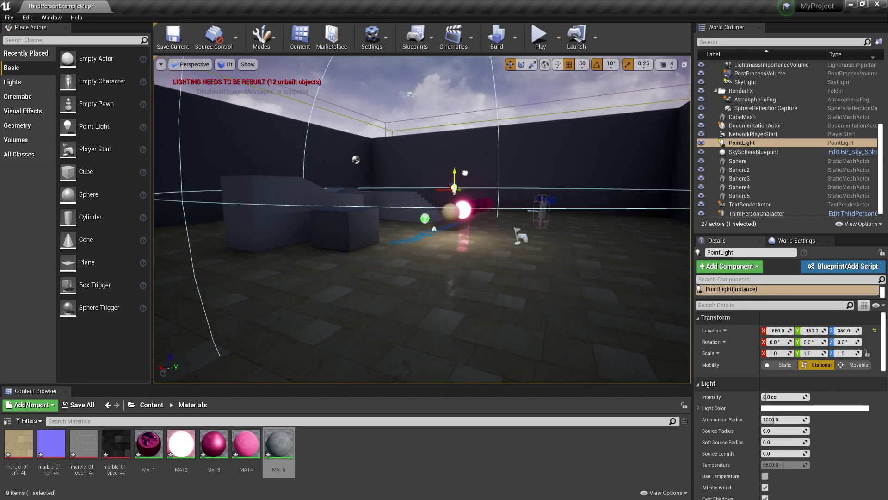
- Duplicate the point light along the Y axis to a Y location of -1150
{"action": "key", "text": "d"}
{"action": "right_click_drag", "start_coordinate": [473, 208], "coordinate": [442, 195]}
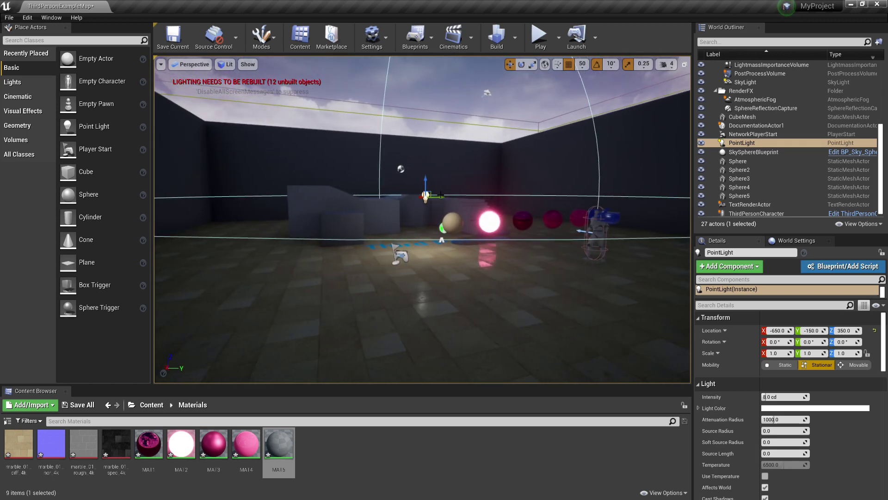
{"action": "left_click_drag", "start_coordinate": [440, 197], "coordinate": [157, 196], "text": "alt"}
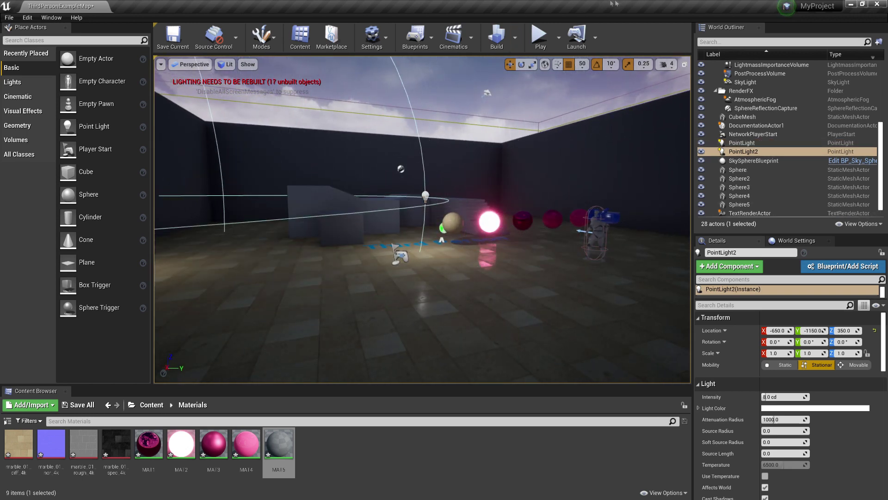
- Play the level, walk around to examine how the marble floor reflects the two point lights, and stop playing
{"action": "left_click", "coordinate": [541, 37]}
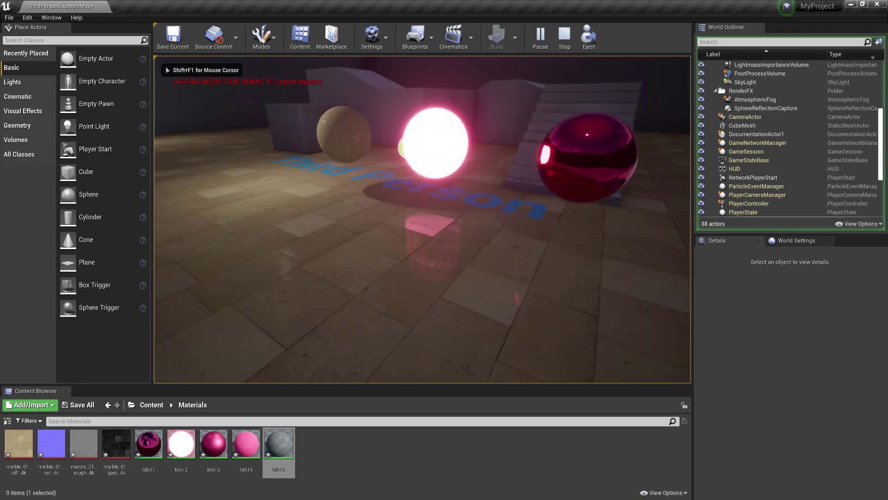
{"action": "key", "text": "w"}
{"action": "key", "text": "s"}
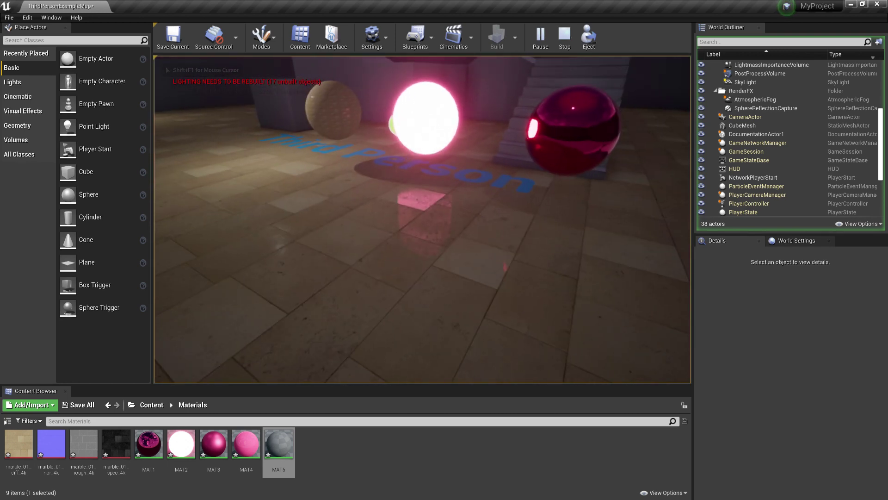
{"action": "key", "text": "w"}
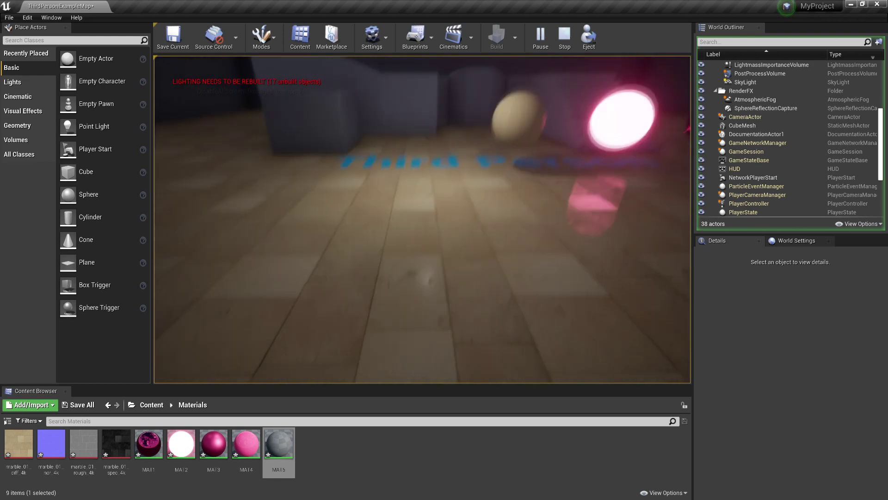
{"action": "key", "text": "w"}
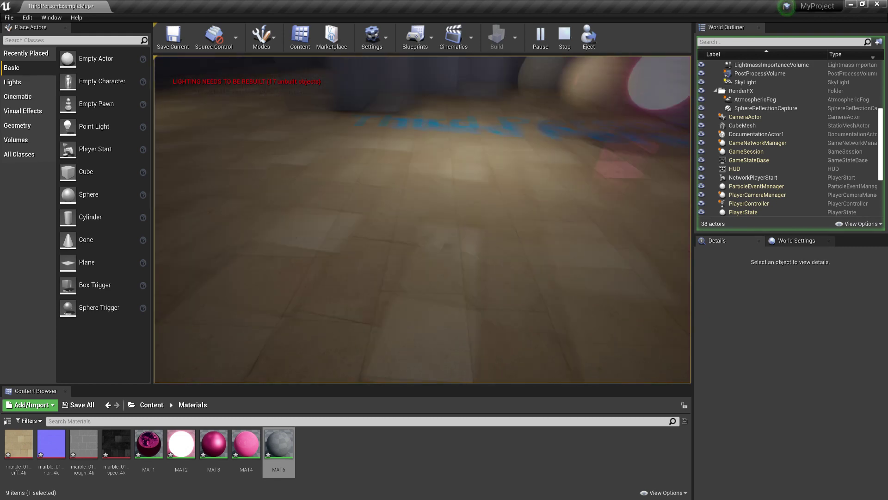
{"action": "key", "text": "w"}
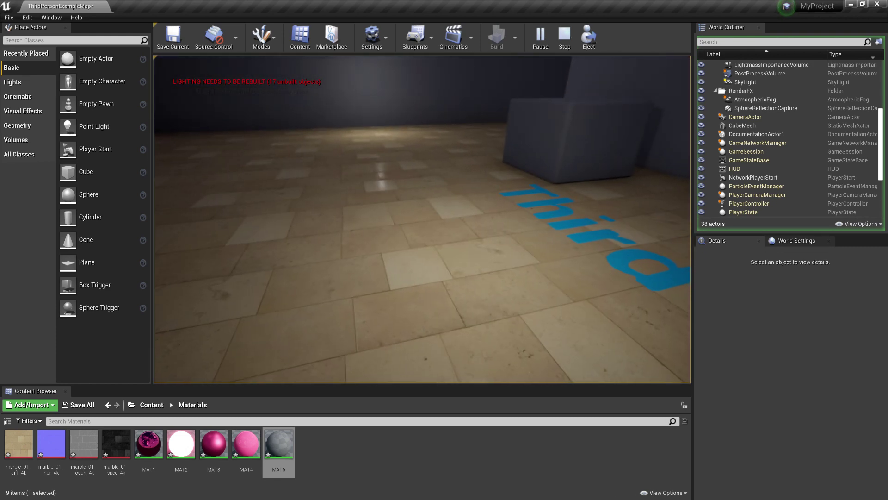
{"action": "key", "text": "w"}
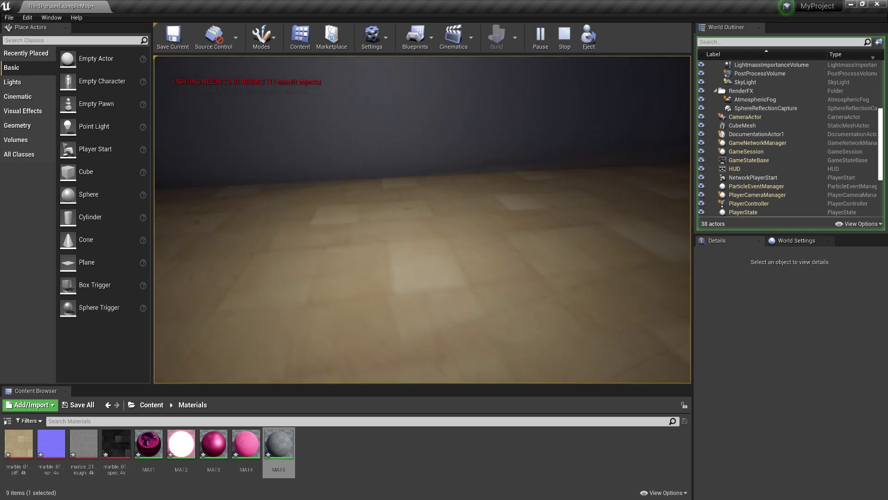
{"action": "key", "text": "w"}
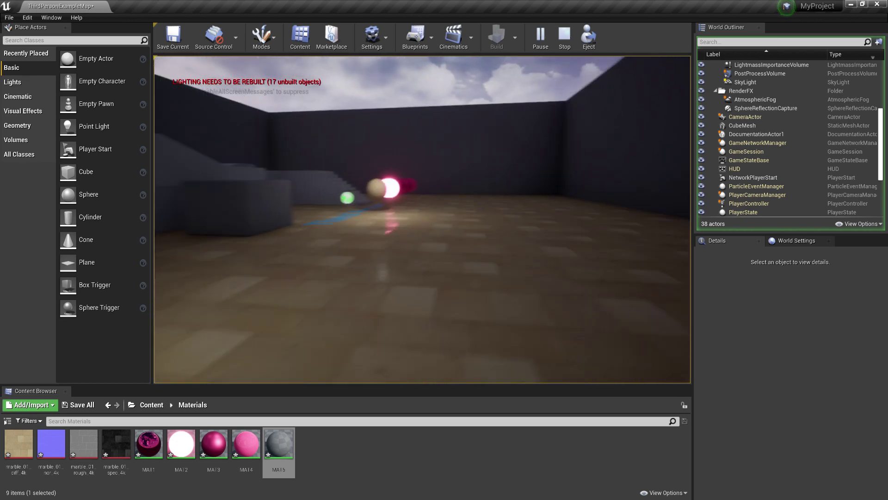
{"action": "key", "text": "w"}
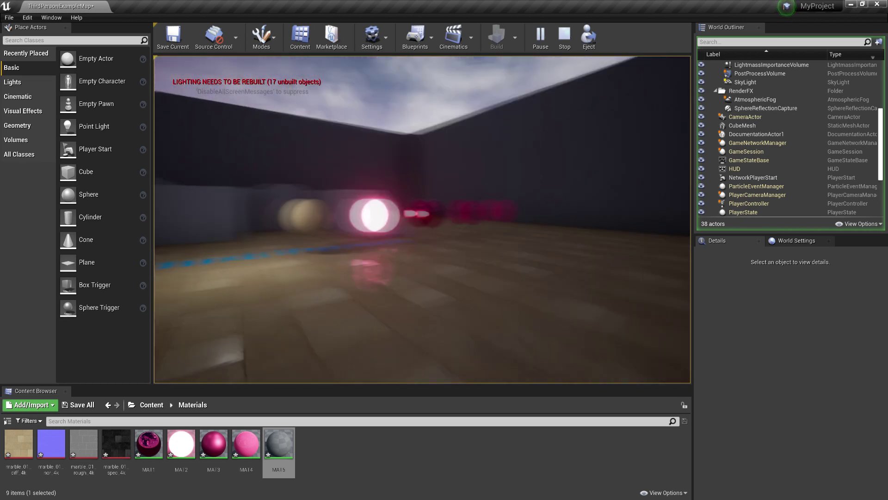
{"action": "key", "text": "w"}
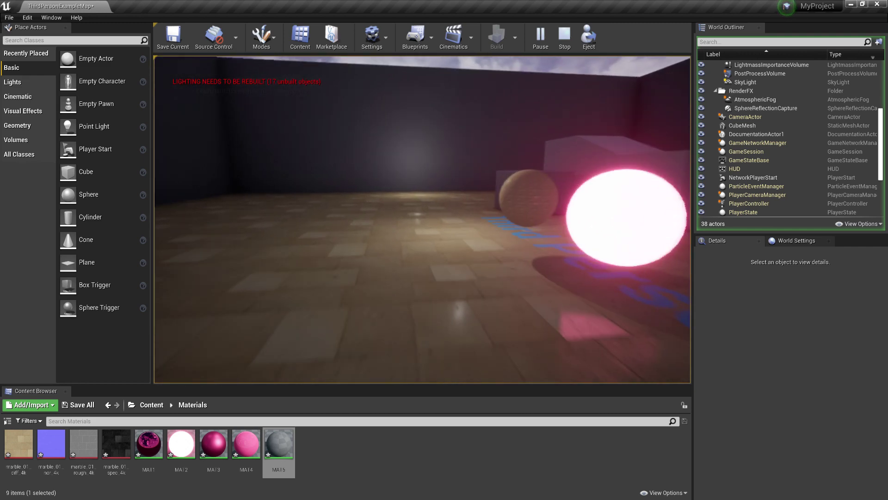
{"action": "key", "text": "w"}
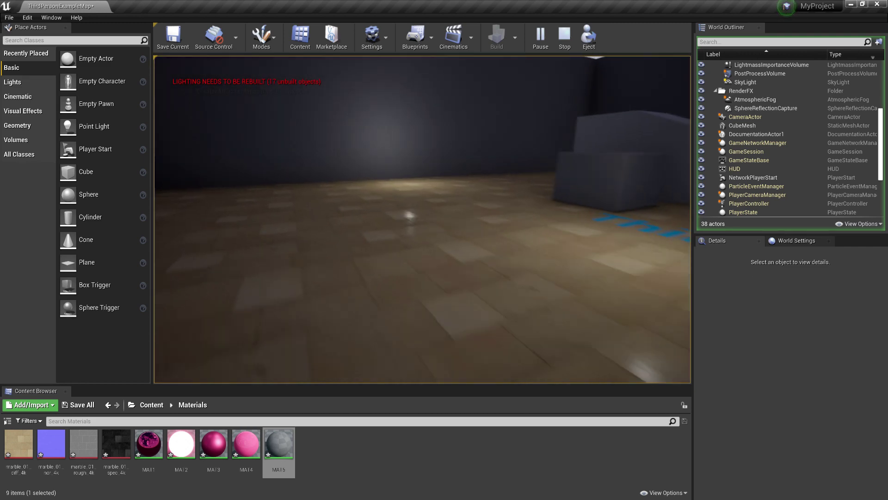
{"action": "key", "text": "w"}
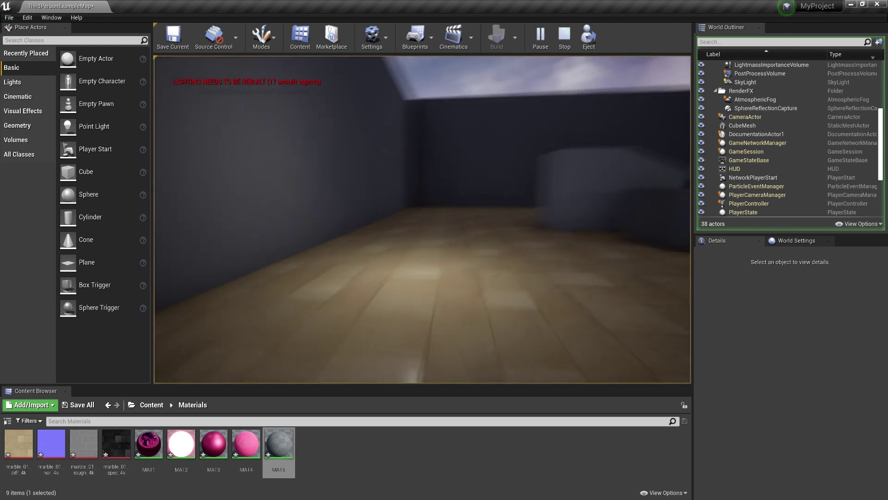
{"action": "key", "text": "w"}
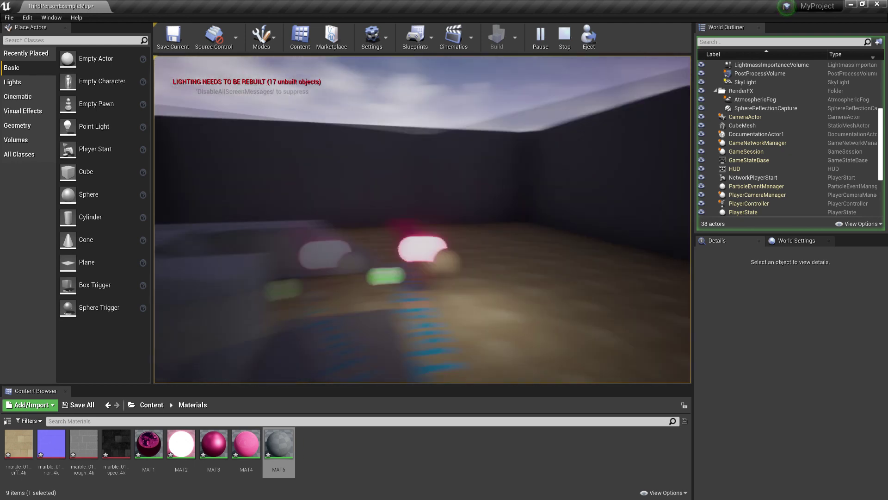
{"action": "key", "text": "w"}
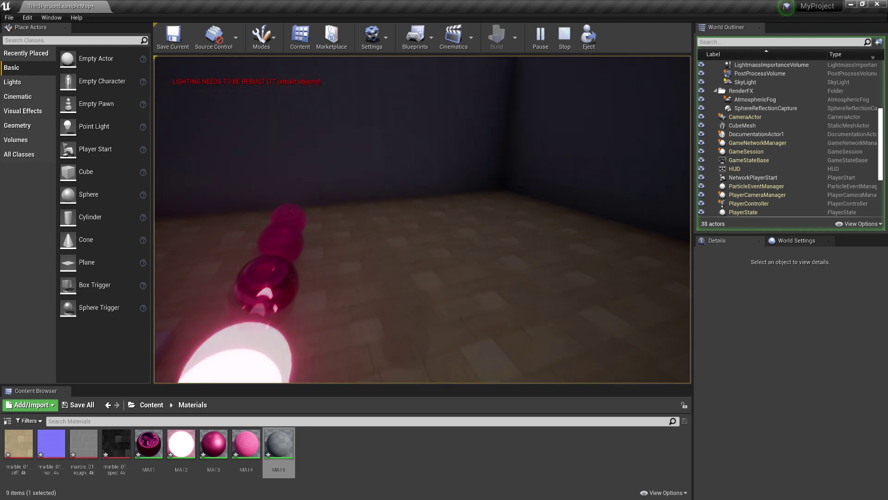
{"action": "key", "text": "s"}
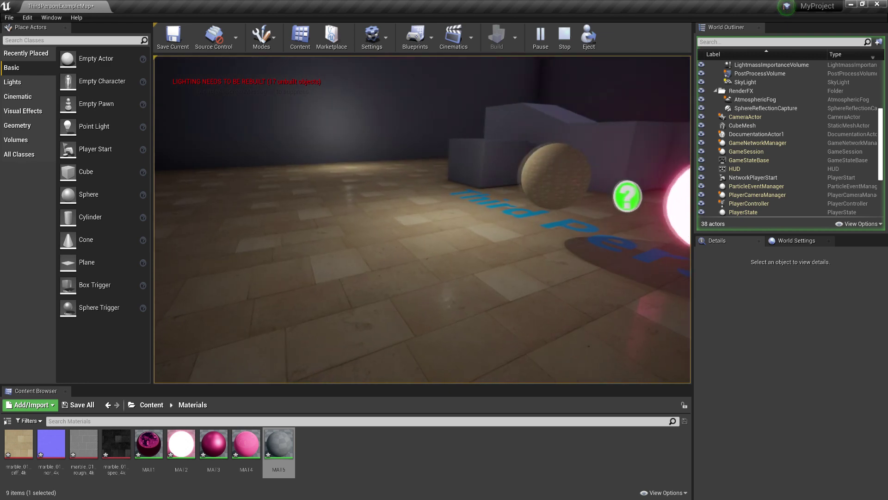
{"action": "key", "text": "w"}
{"action": "key", "text": "s"}
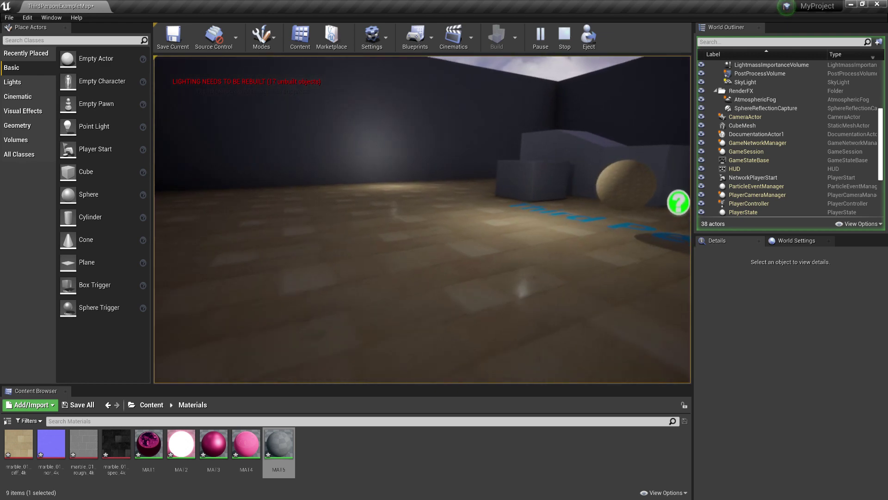
{"action": "key", "text": "Escape"}
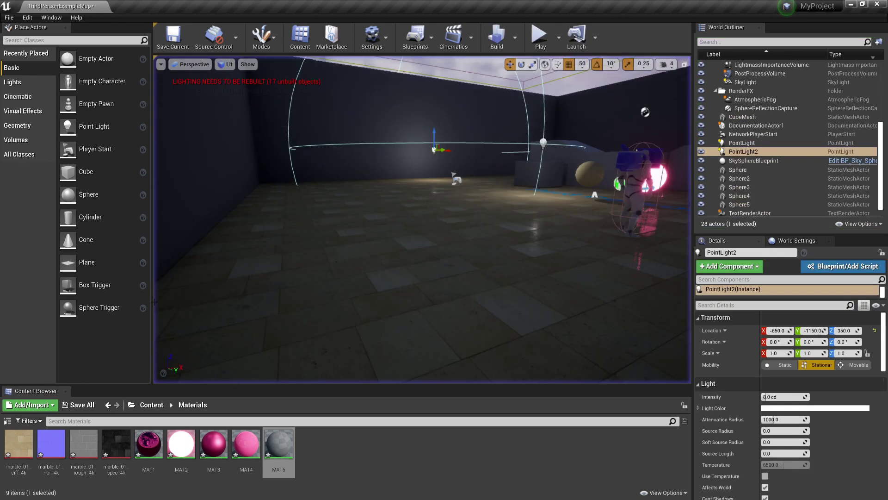
- Delete the green question-mark documentation actor and the blue Third Person floor text from the level
{"action": "mouse_move", "coordinate": [312, 258]}
{"action": "right_mouse_down"}
{"action": "mouse_move", "coordinate": [324, 258]}
{"action": "mouse_move", "coordinate": [323, 296]}
{"action": "mouse_move", "coordinate": [310, 263]}
{"action": "right_mouse_up"}
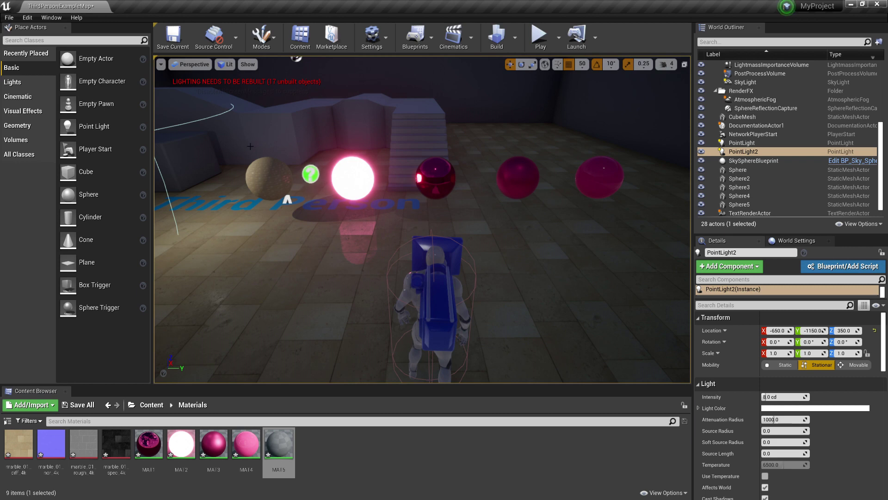
{"action": "left_click", "coordinate": [309, 174]}
{"action": "key", "text": "Delete"}
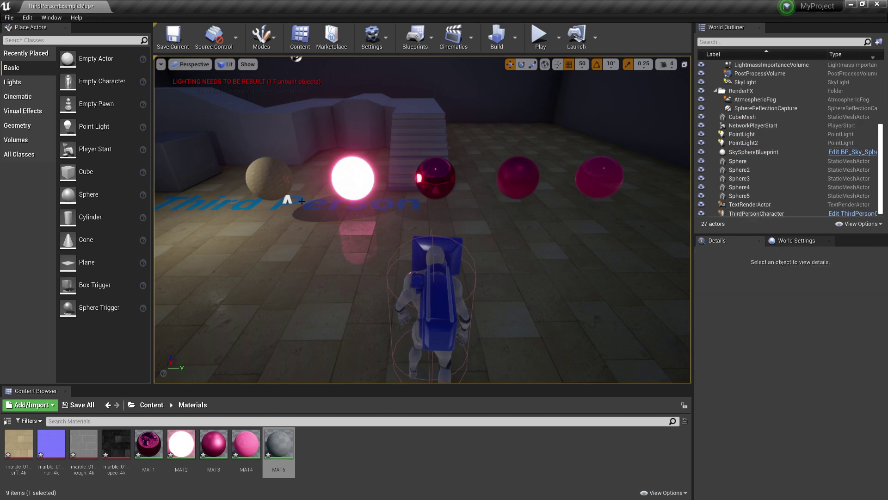
{"action": "left_click", "coordinate": [287, 200]}
{"action": "key", "text": "Delete"}
- Play the level to view the row of material spheres on the marble floor, stop, and restart play
{"action": "left_click", "coordinate": [539, 37]}
{"action": "key", "text": "w"}
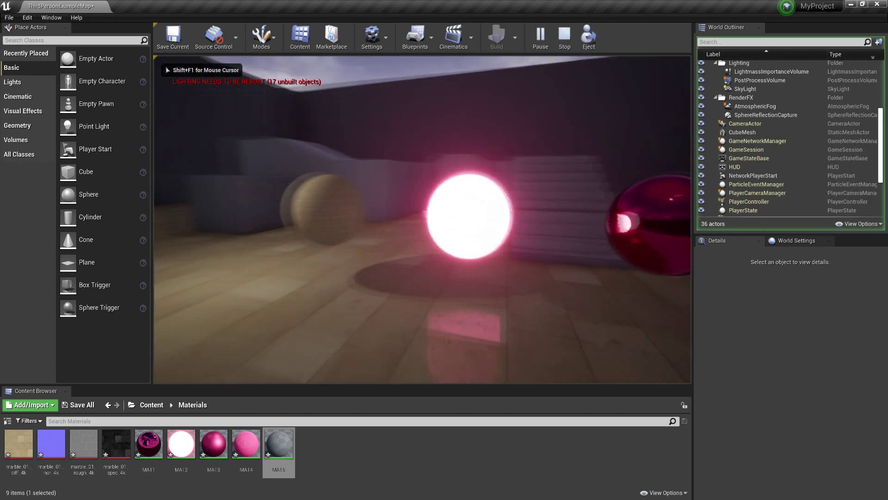
{"action": "key", "text": "s"}
{"action": "key", "text": "Escape"}
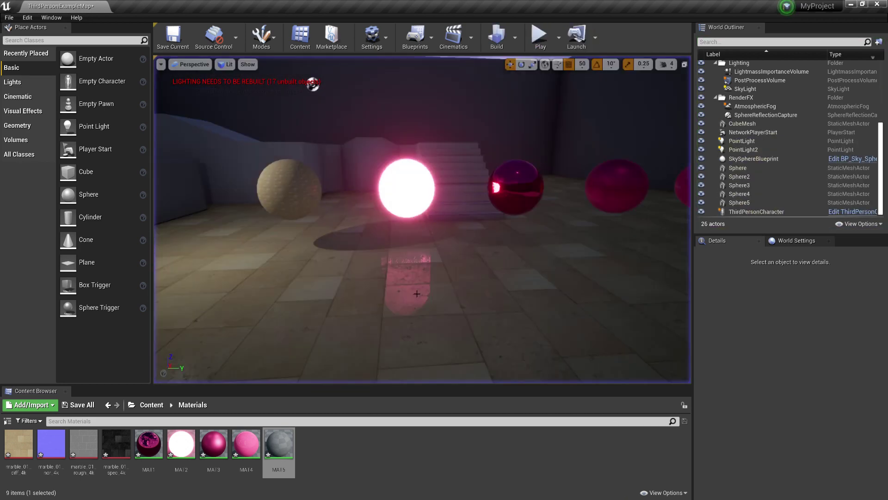
{"action": "left_click", "coordinate": [540, 37]}
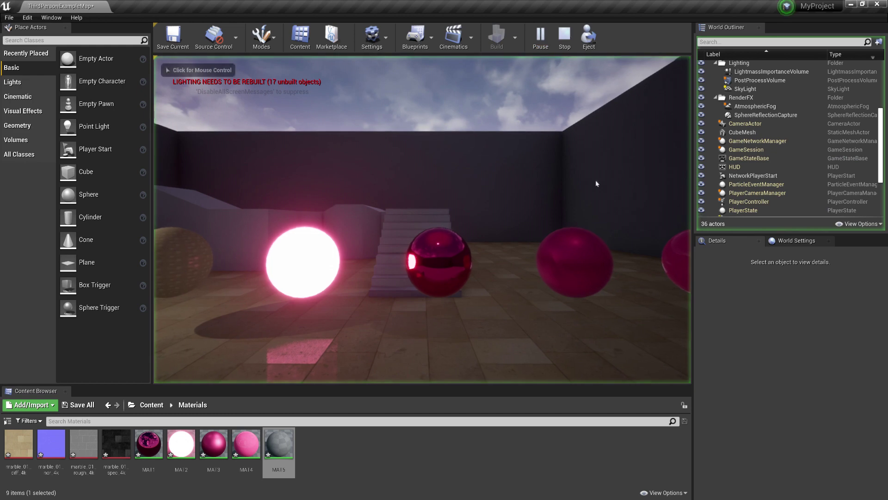